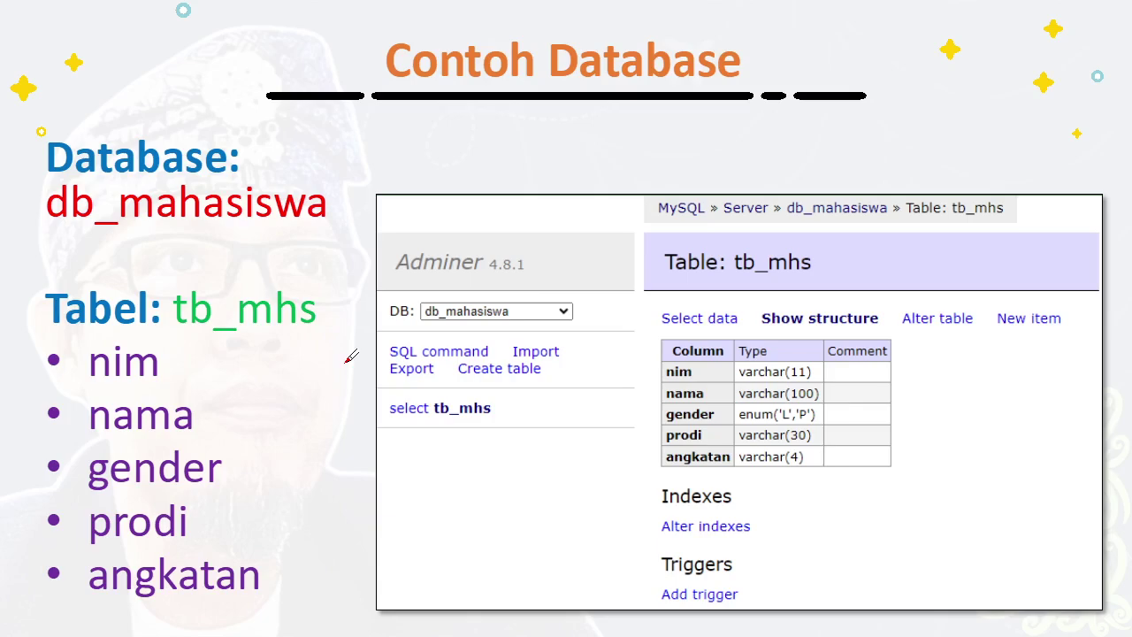
Step: Switch from the WPS slideshow to the Laragon control window
key(alt+Tab)
key(alt+Tab)
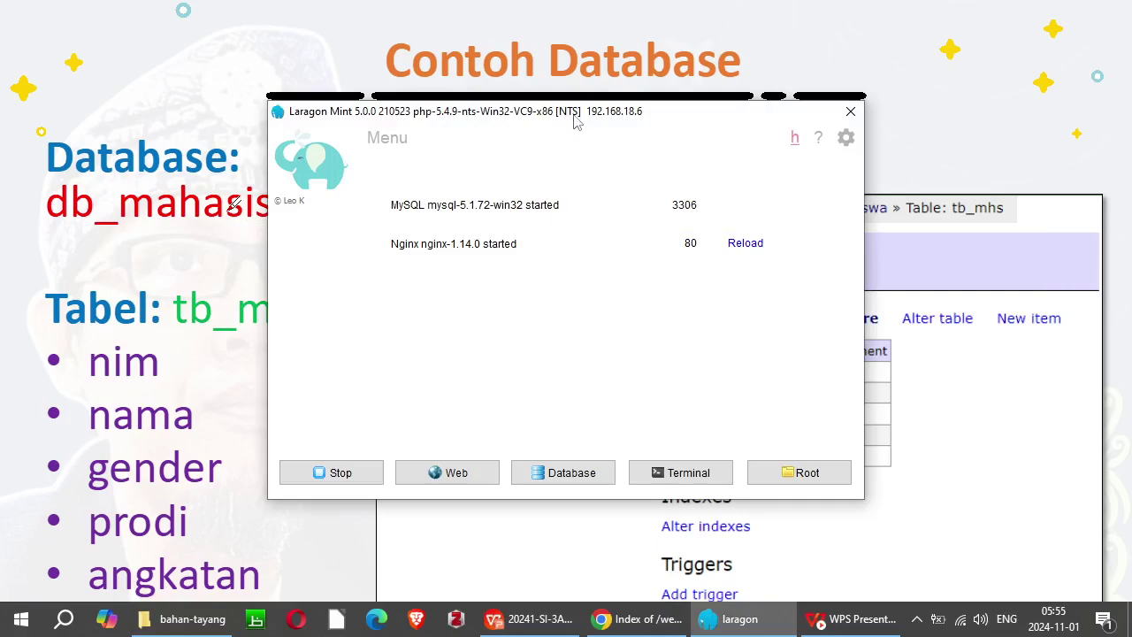
Step: With MySQL and Nginx confirmed running in Laragon, bring up Chrome's localhost/web/php/ listing
drag(574, 120, 575, 131)
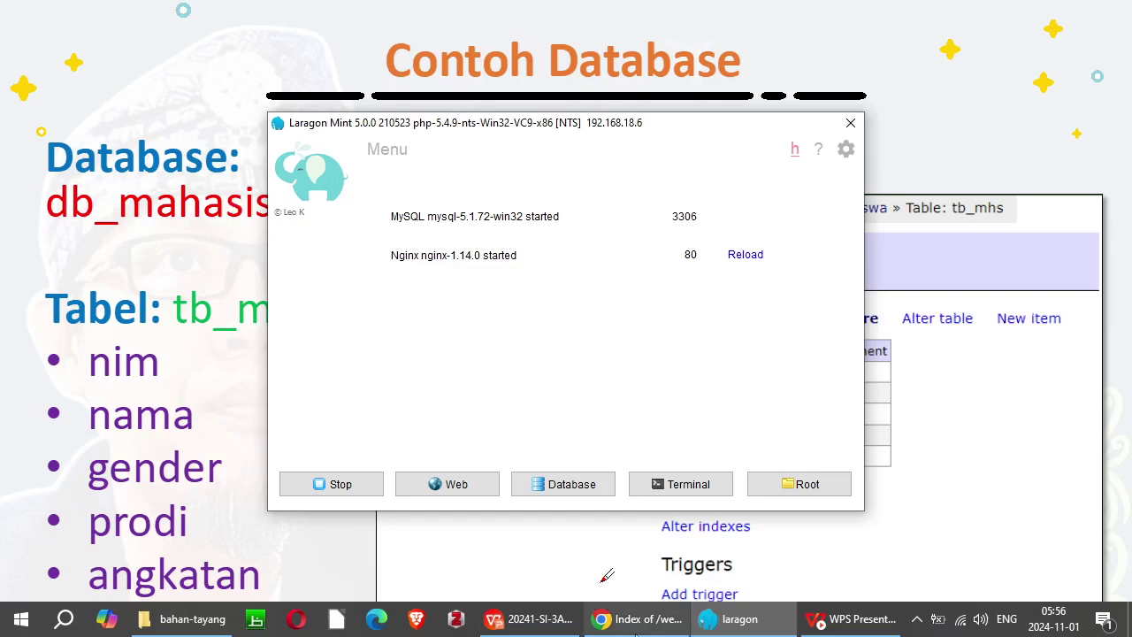
click(650, 622)
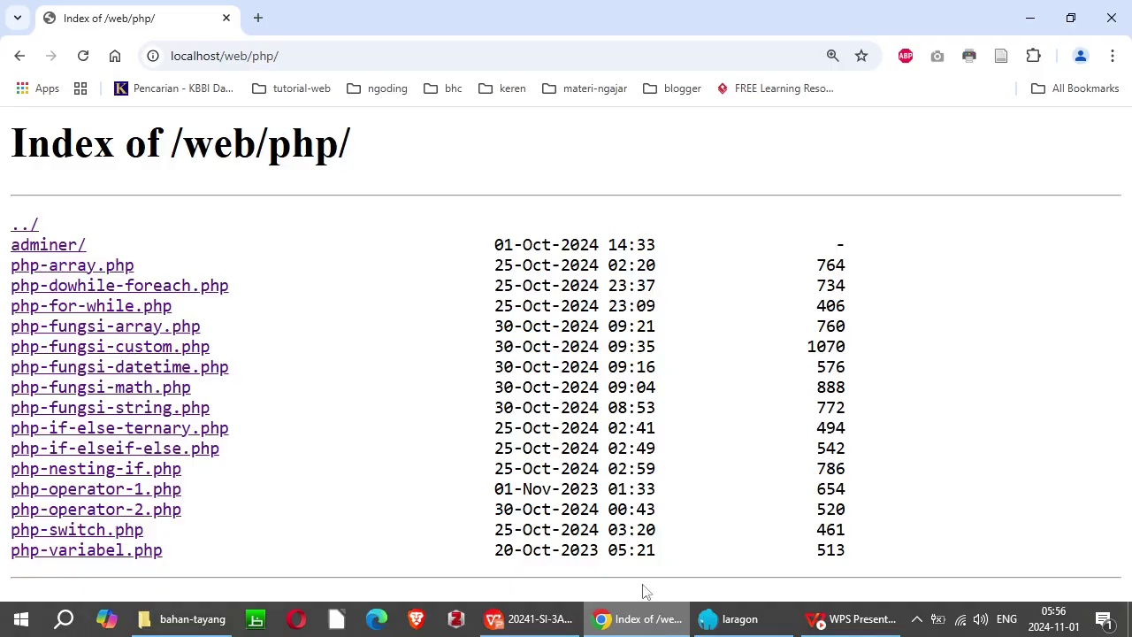
Step: Load localhost/web/php/adminer/adminer.php in Chrome
click(305, 51)
click(326, 55)
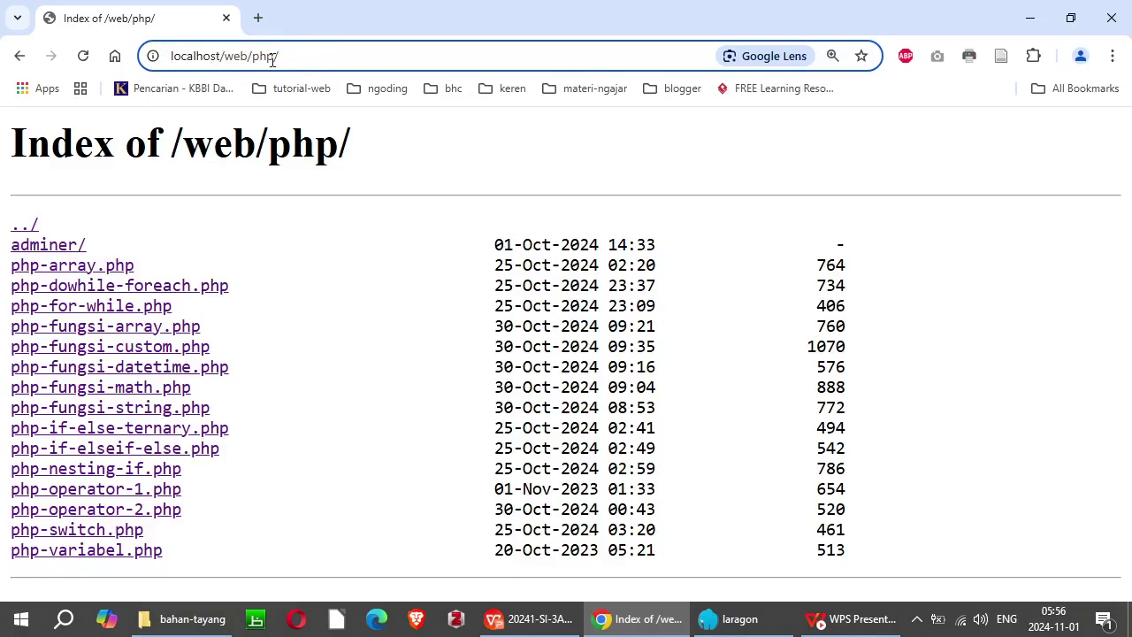
text(admin)
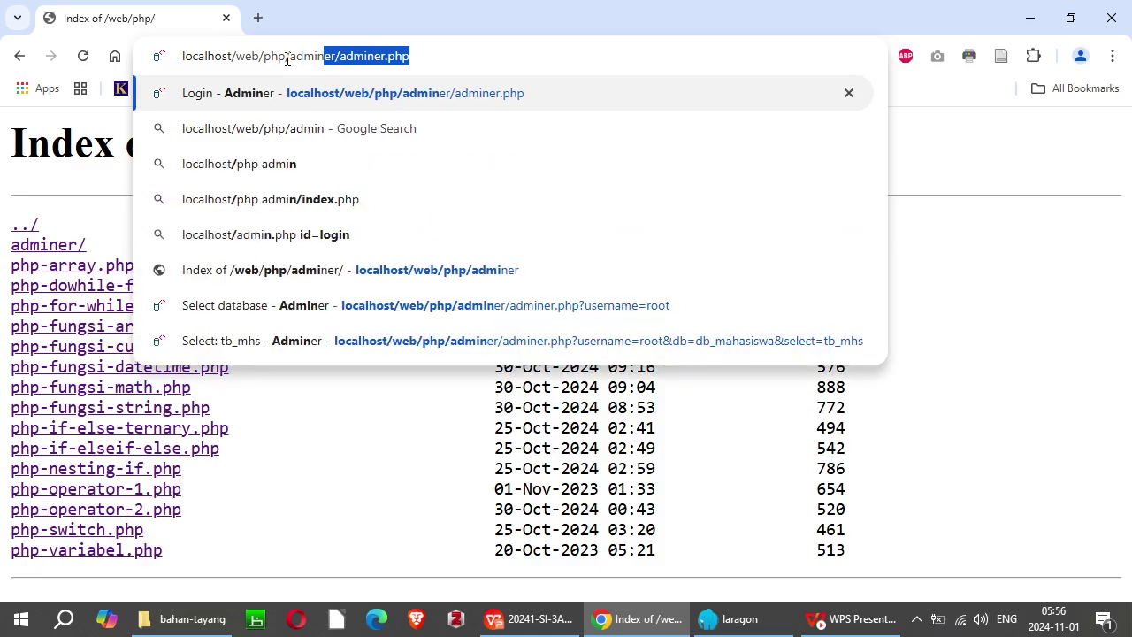
text(er/adminer/admi)
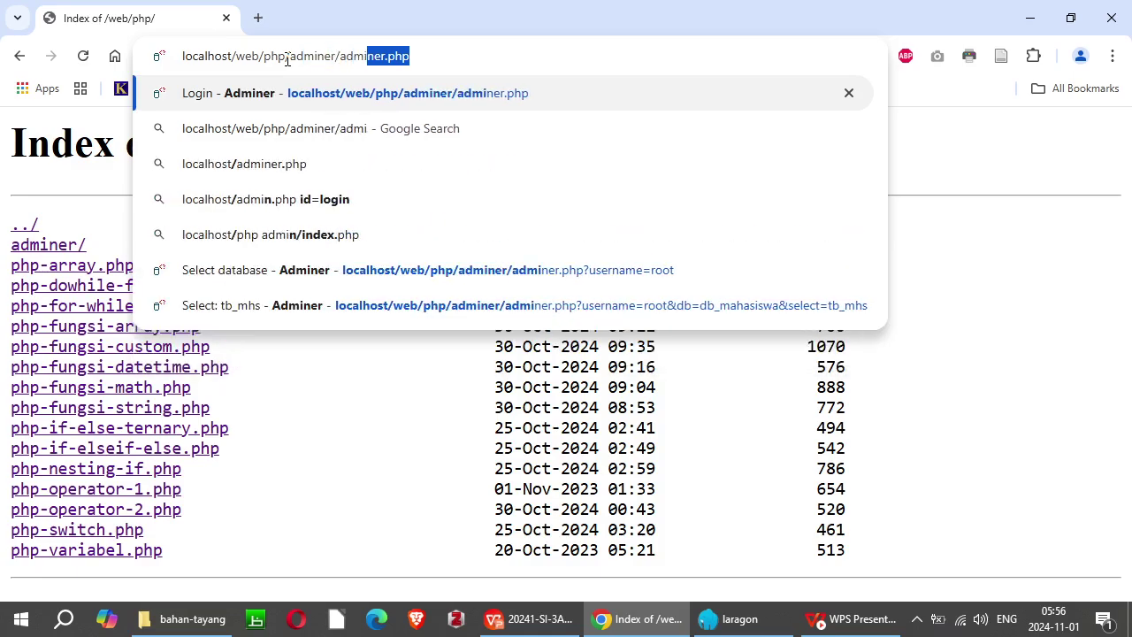
text(.php)
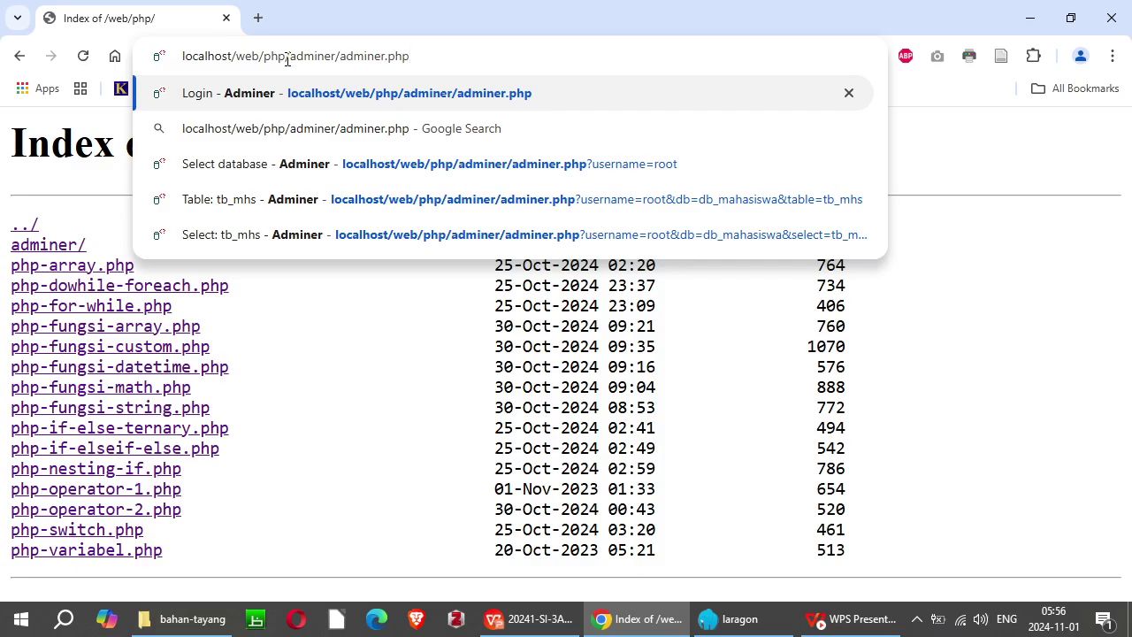
key(Return)
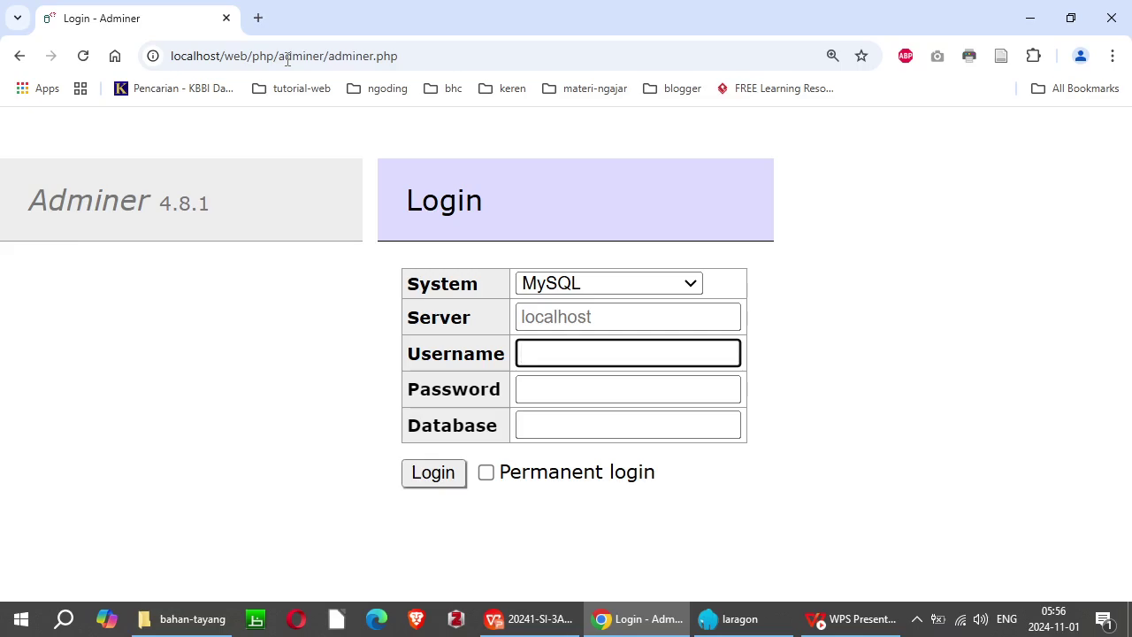
Step: Log in to Adminer as root with an empty password
text(root)
click(542, 389)
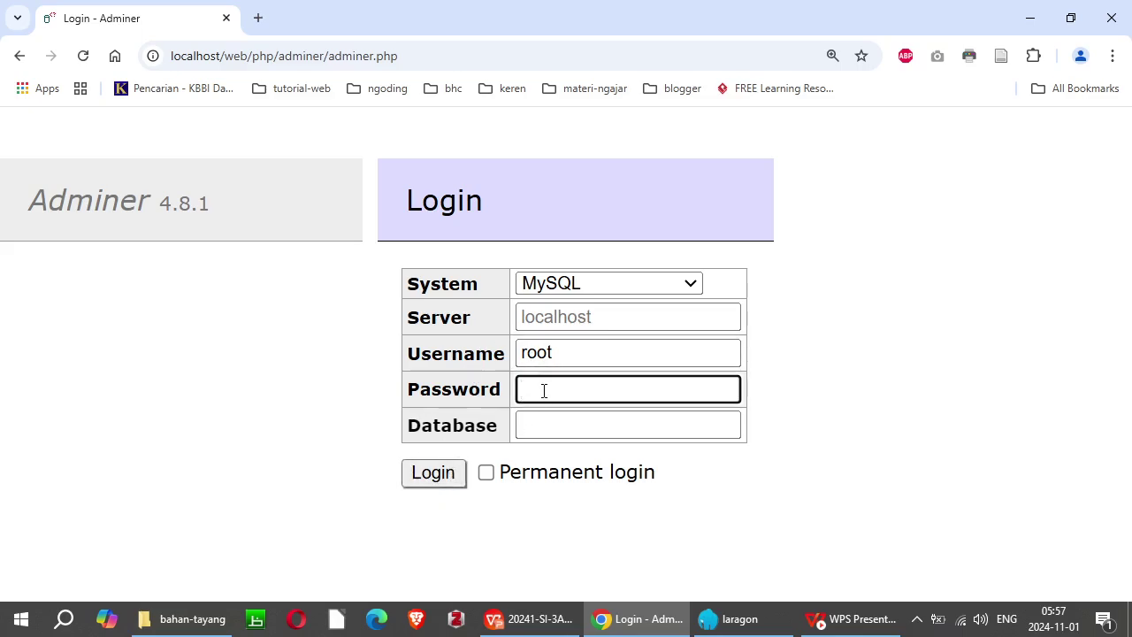
click(445, 474)
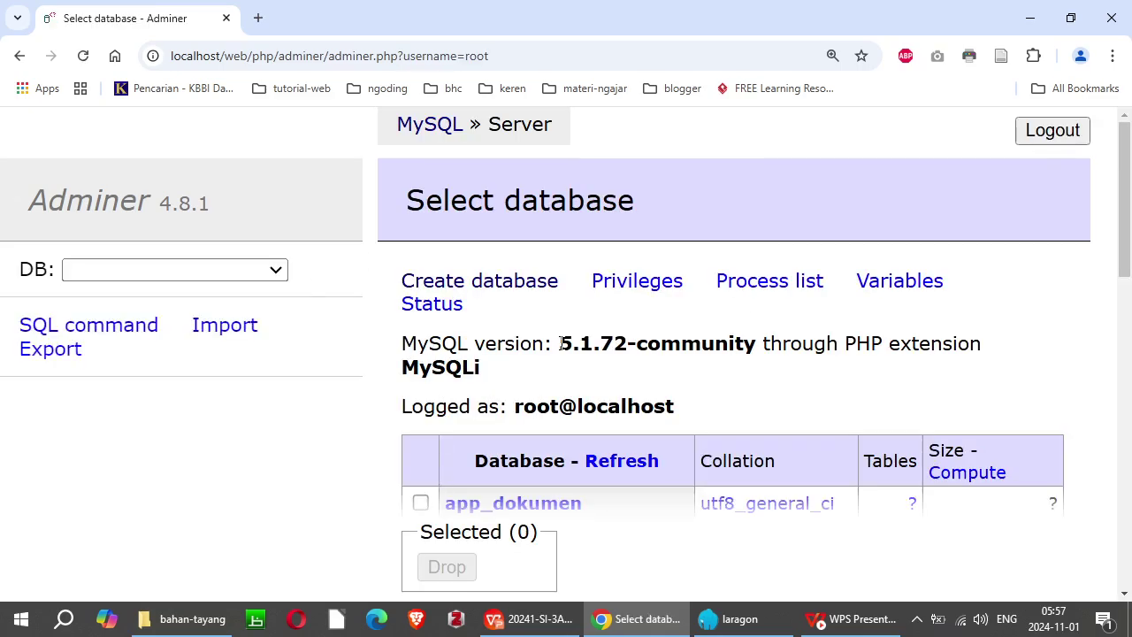
Step: Reset the page zoom so every database and its collation shows, then return to the slides
key(ctrl+0)
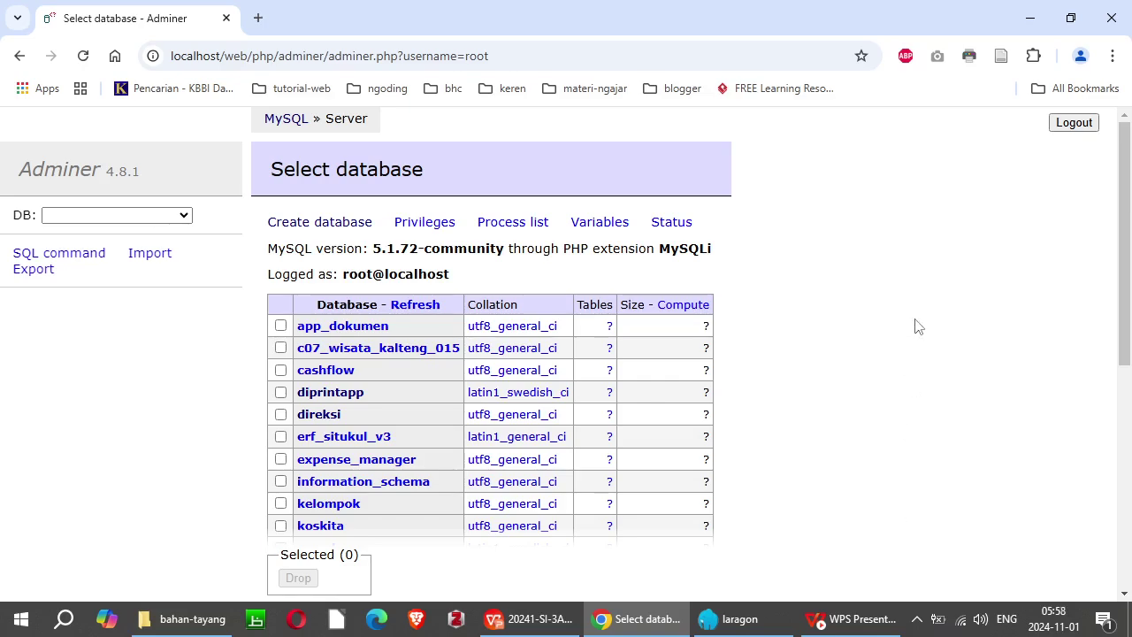
key(alt+Tab)
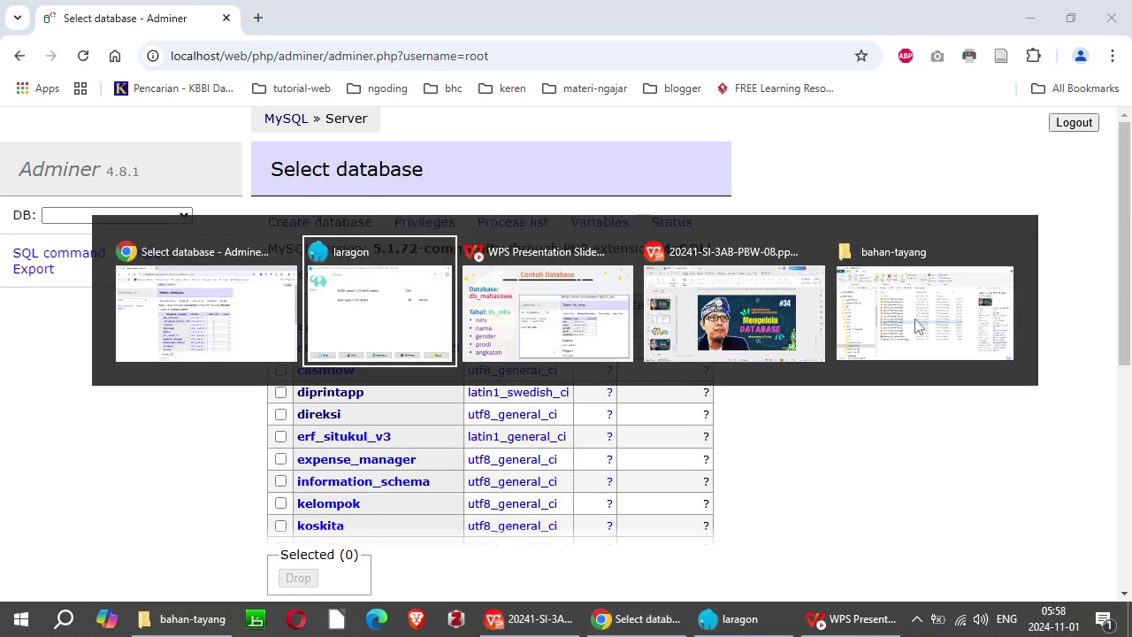
Step: Underline db_mahasiswa and tb_mhs in red and mark the nim–angkatan column list, then return to Adminer
key(alt+Tab)
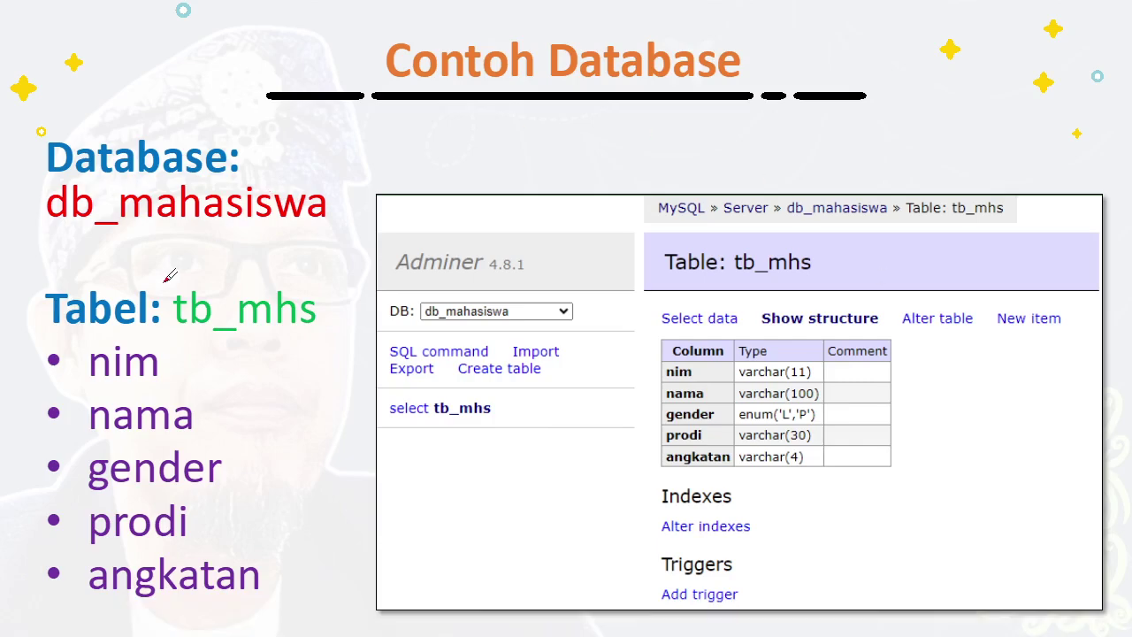
mouse_move(122, 240)
mouse_down()
mouse_move(315, 248)
mouse_move(356, 213)
mouse_up()
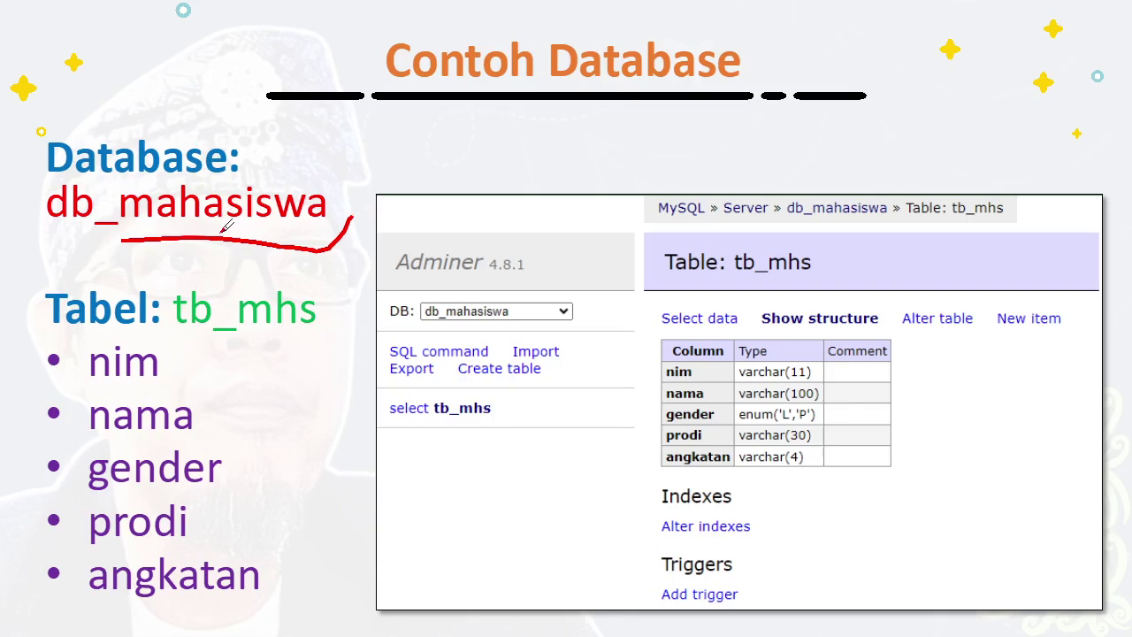
mouse_move(200, 349)
mouse_down()
mouse_move(307, 347)
mouse_move(344, 297)
mouse_up()
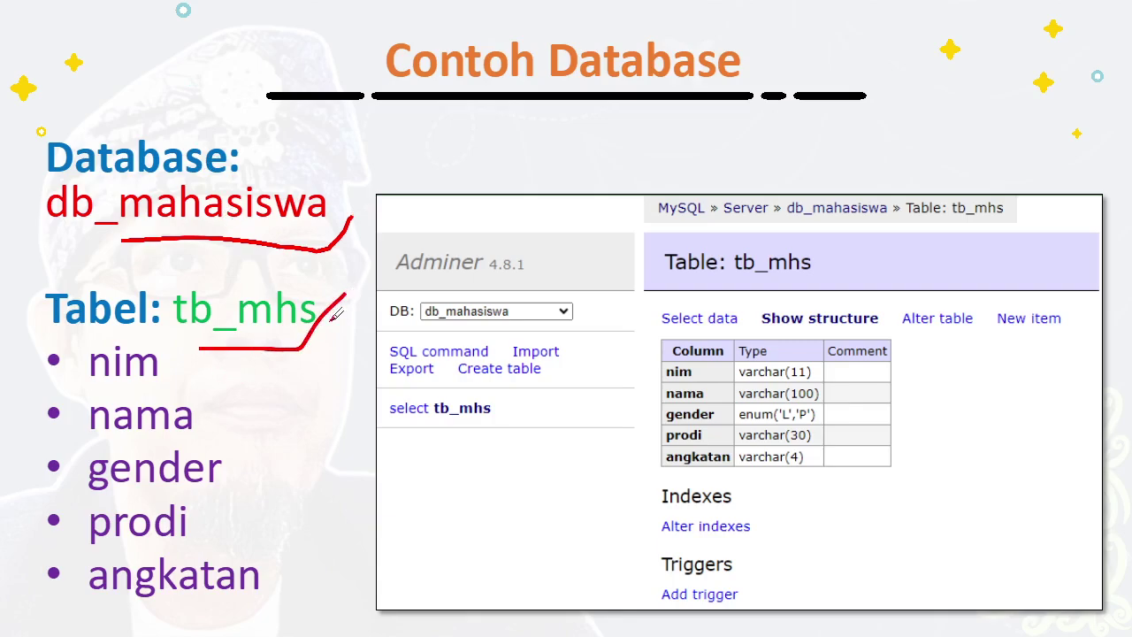
mouse_move(239, 386)
mouse_down()
mouse_move(310, 536)
mouse_move(306, 591)
mouse_move(281, 602)
mouse_up()
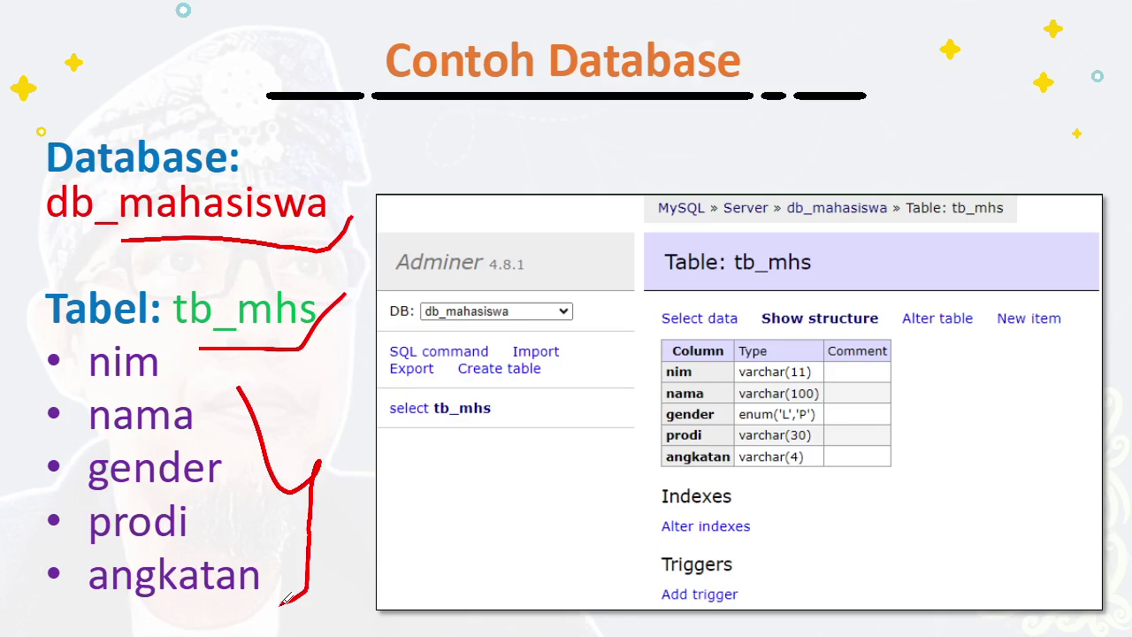
key(alt+Tab)
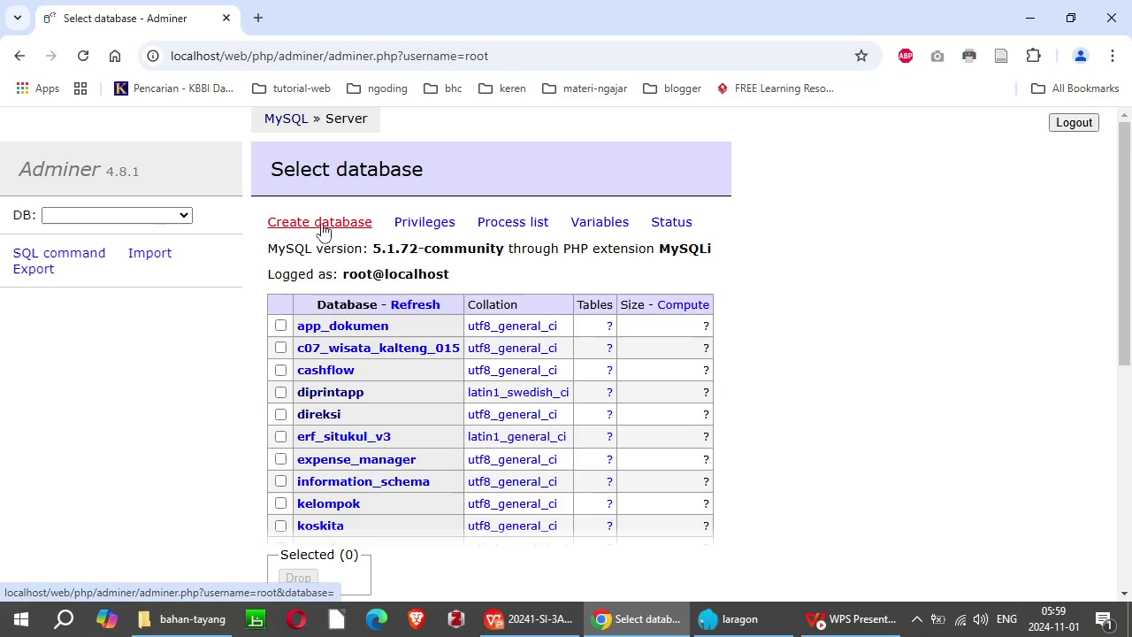
Step: Zoom the page in and open Adminer's Create database form
key(ctrl+plus)
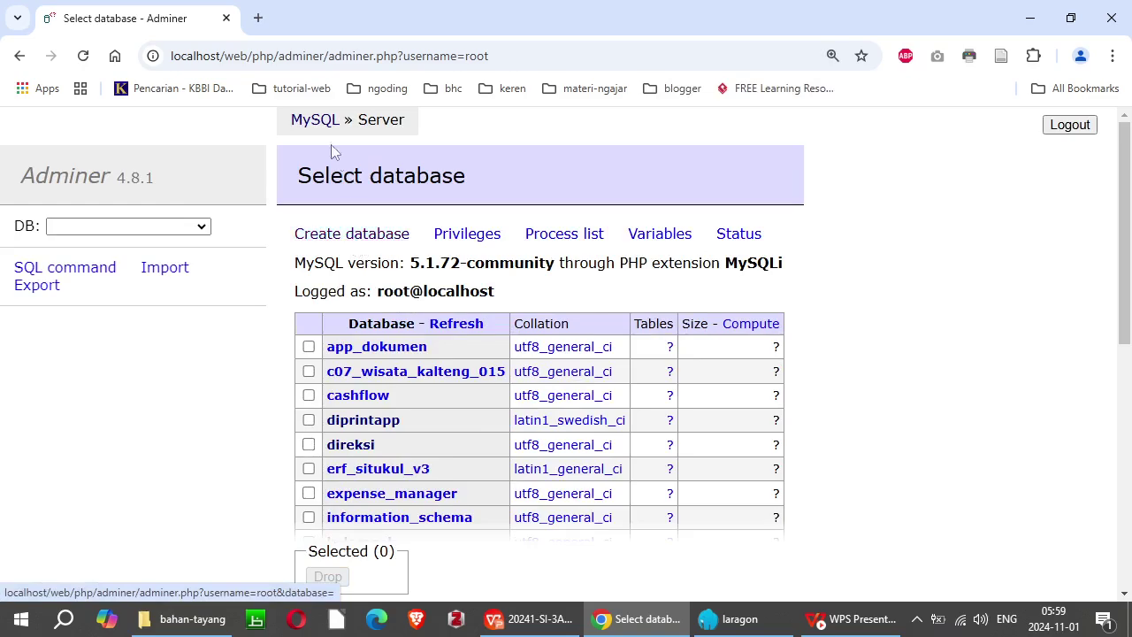
click(358, 237)
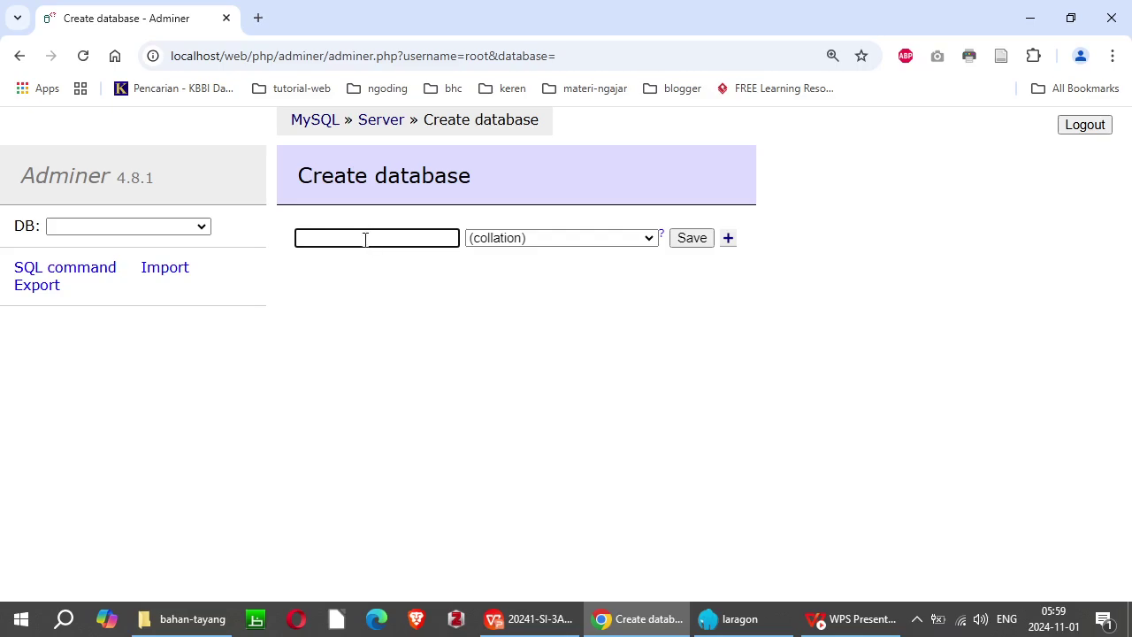
Step: Name the new database db_mahasiswa and save it with the default collation
text(db)
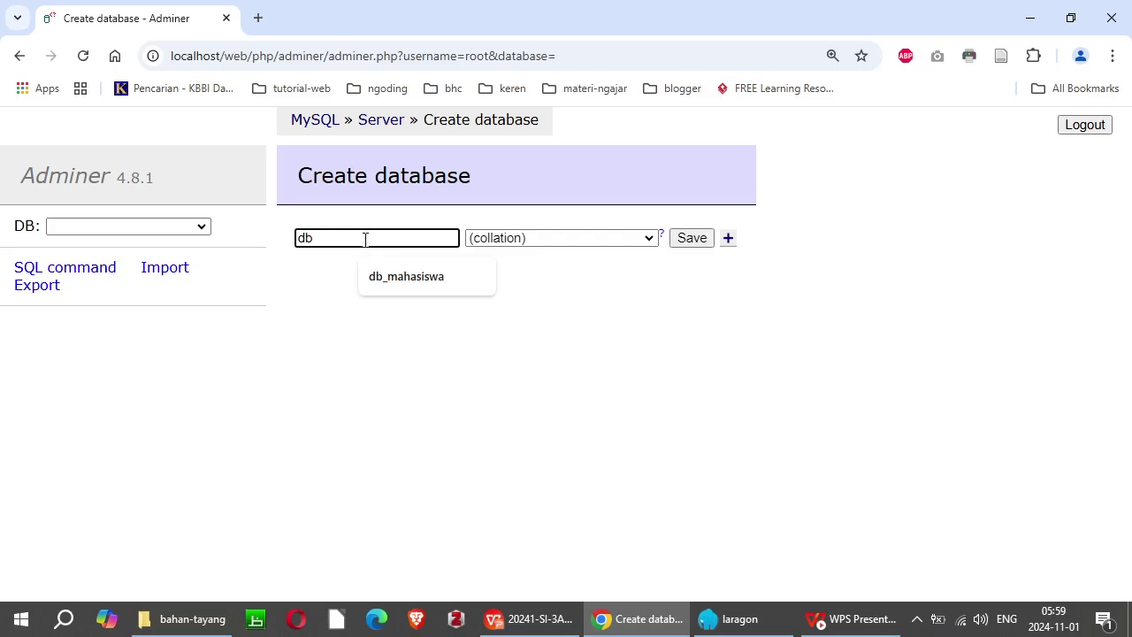
text(_mahasiswa)
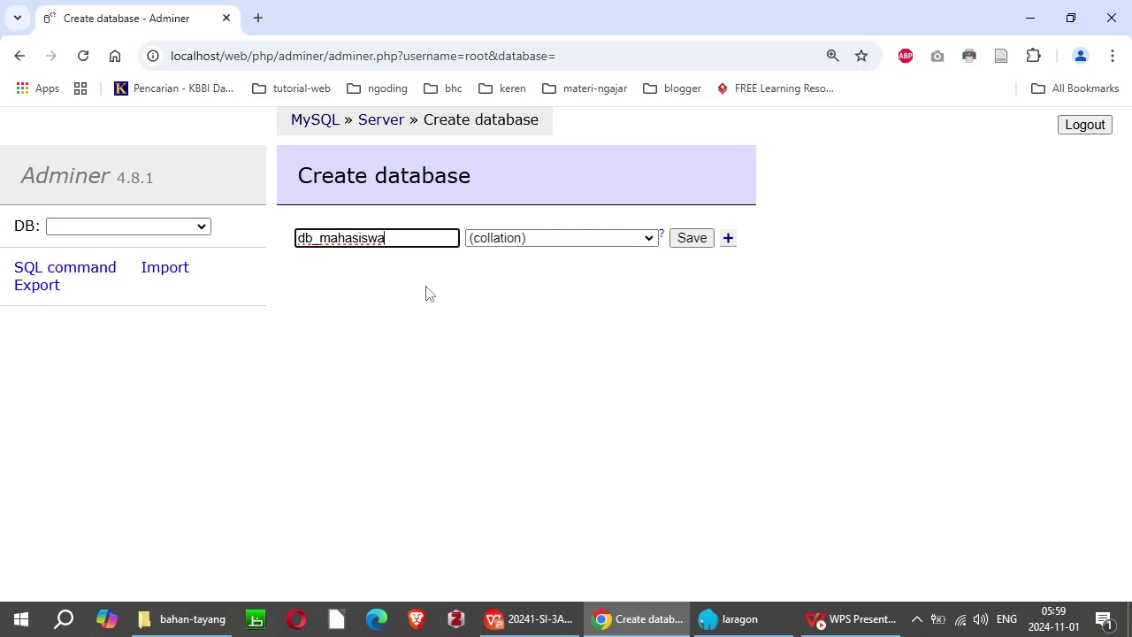
click(692, 238)
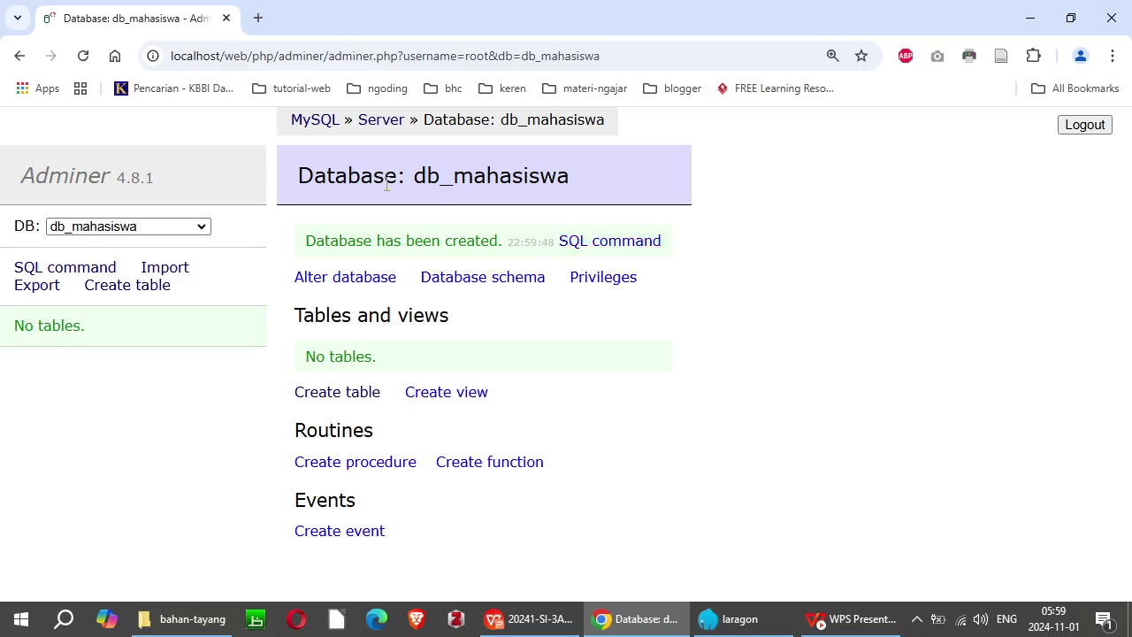
Step: Open the Alter database page for db_mahasiswa, currently using latin1_swedish_ci
drag(299, 175, 616, 172)
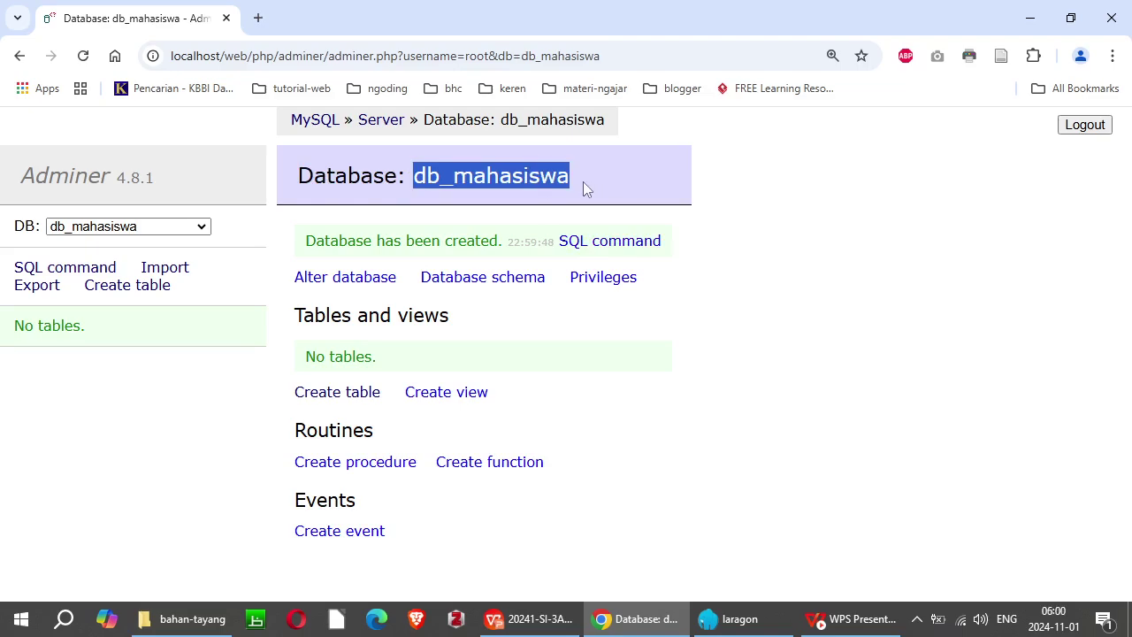
click(583, 183)
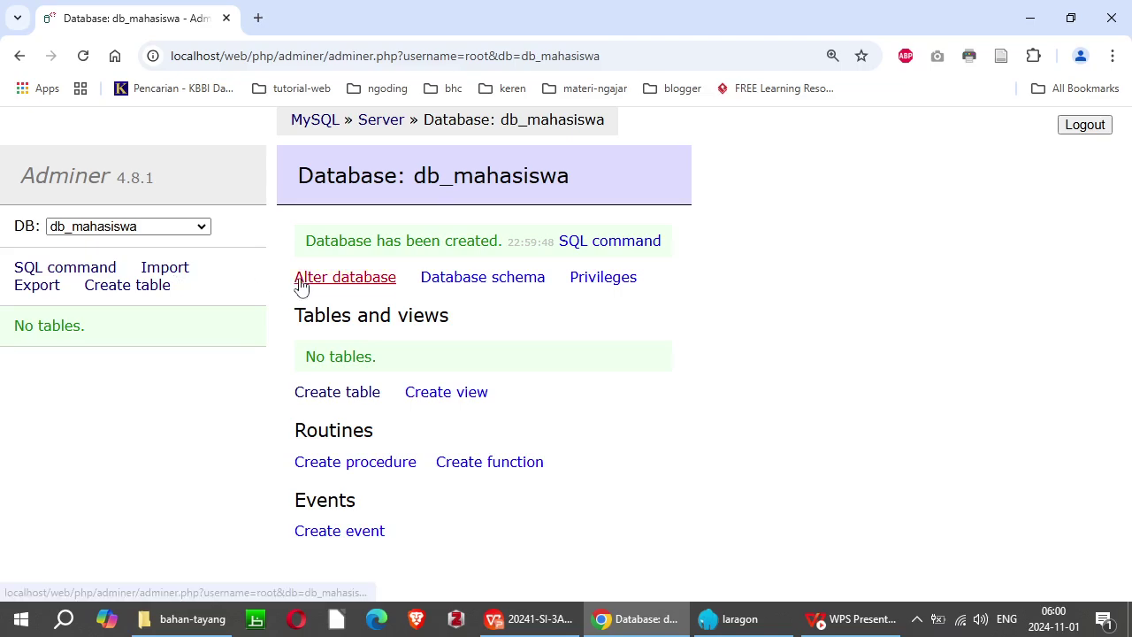
click(351, 279)
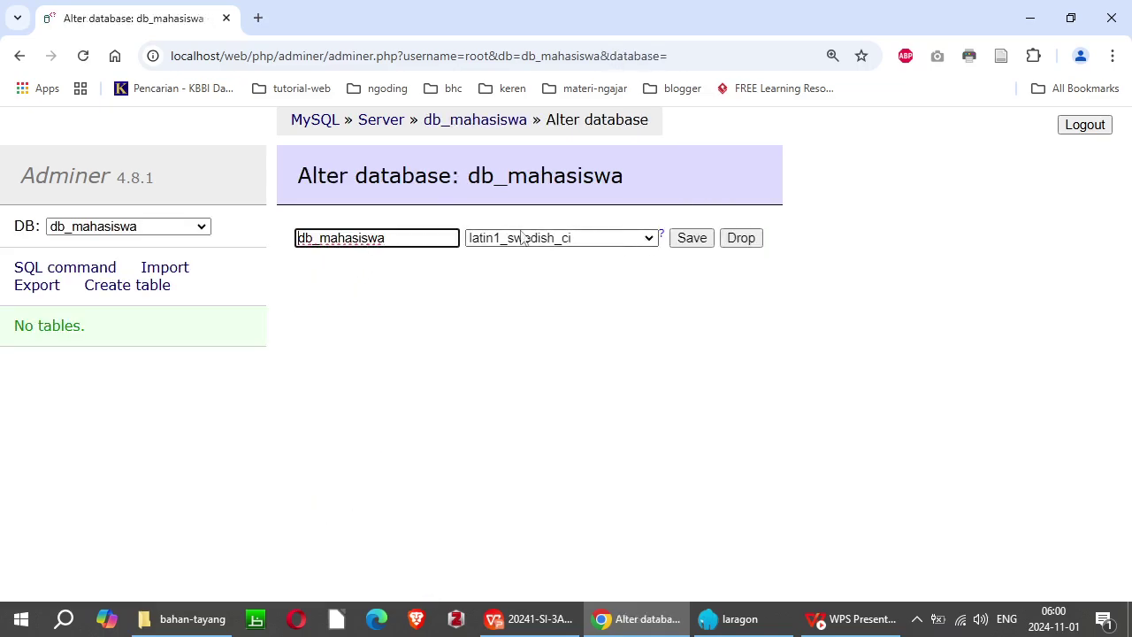
Step: Change db_mahasiswa's collation from latin1_swedish_ci to utf8_general_ci and save
click(651, 239)
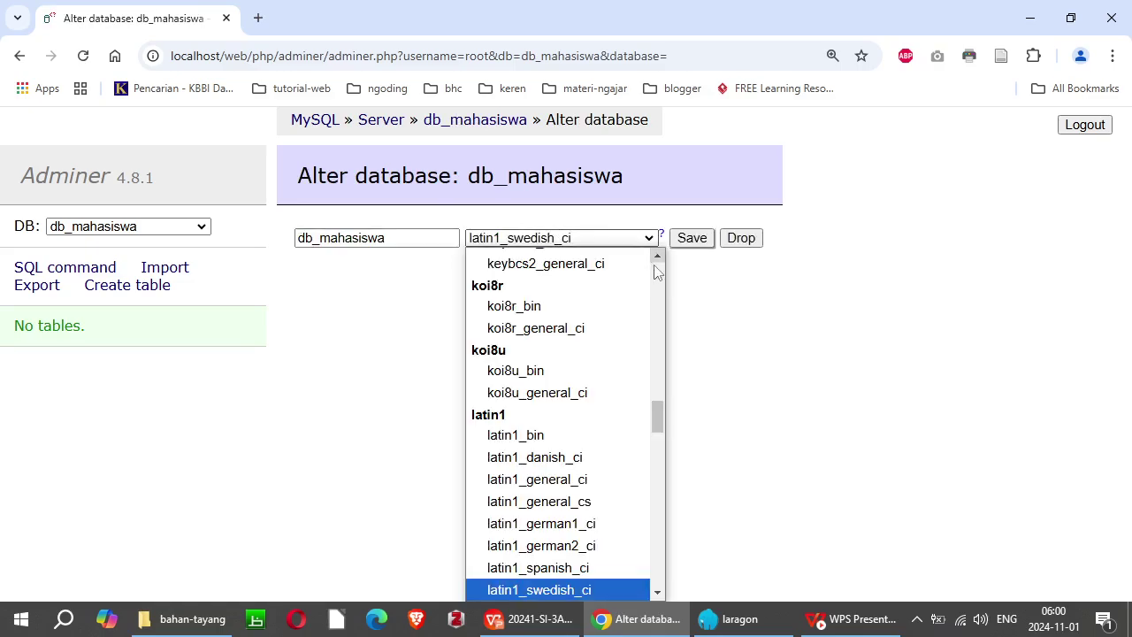
drag(659, 425, 658, 590)
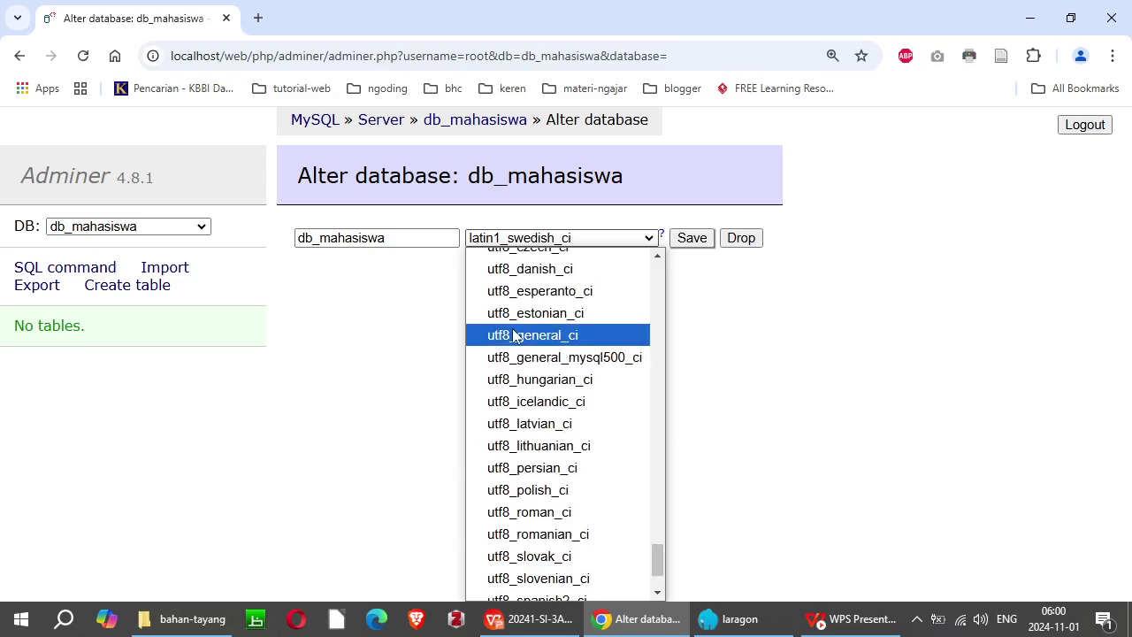
click(515, 336)
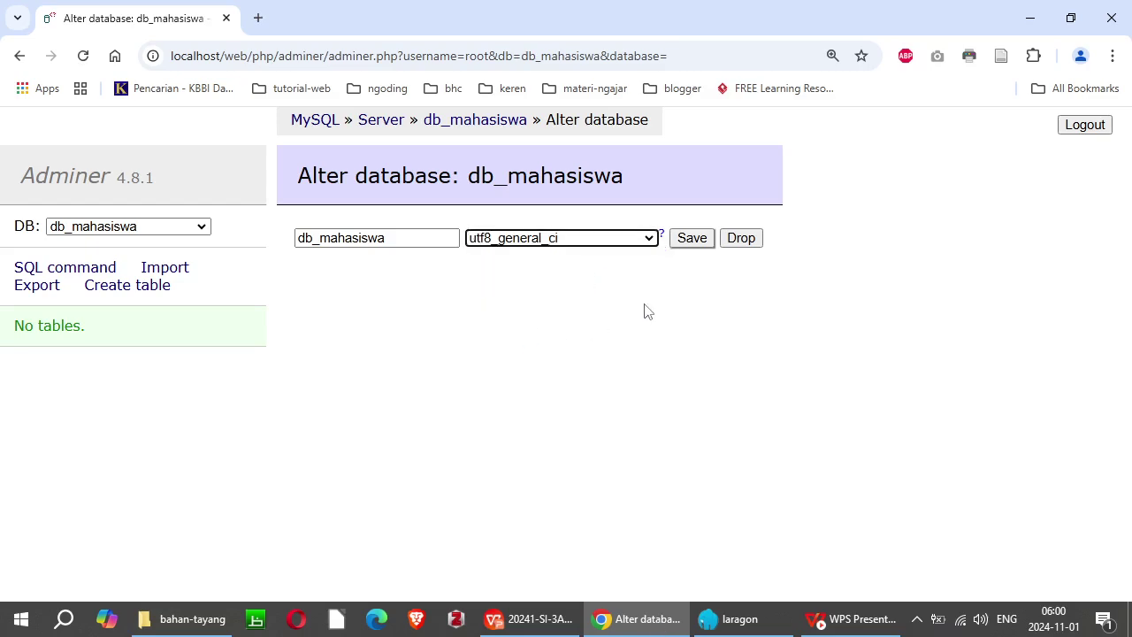
click(541, 379)
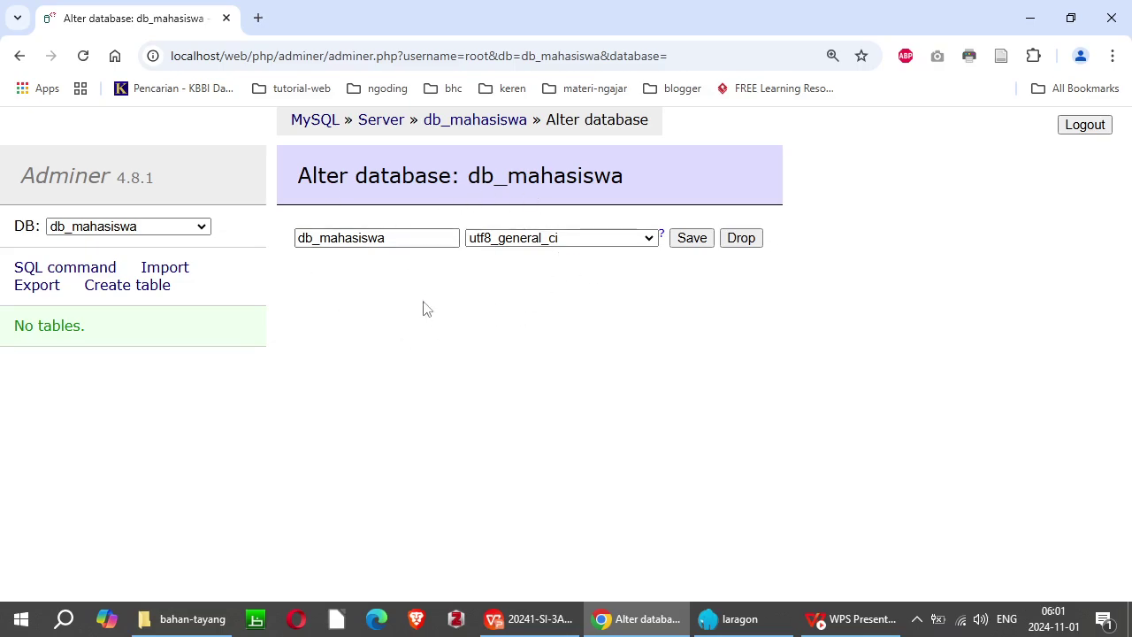
Step: Save db_mahasiswa's utf8_general_ci collation, open its new-table form, then underline tb_mhs on the slide
click(693, 238)
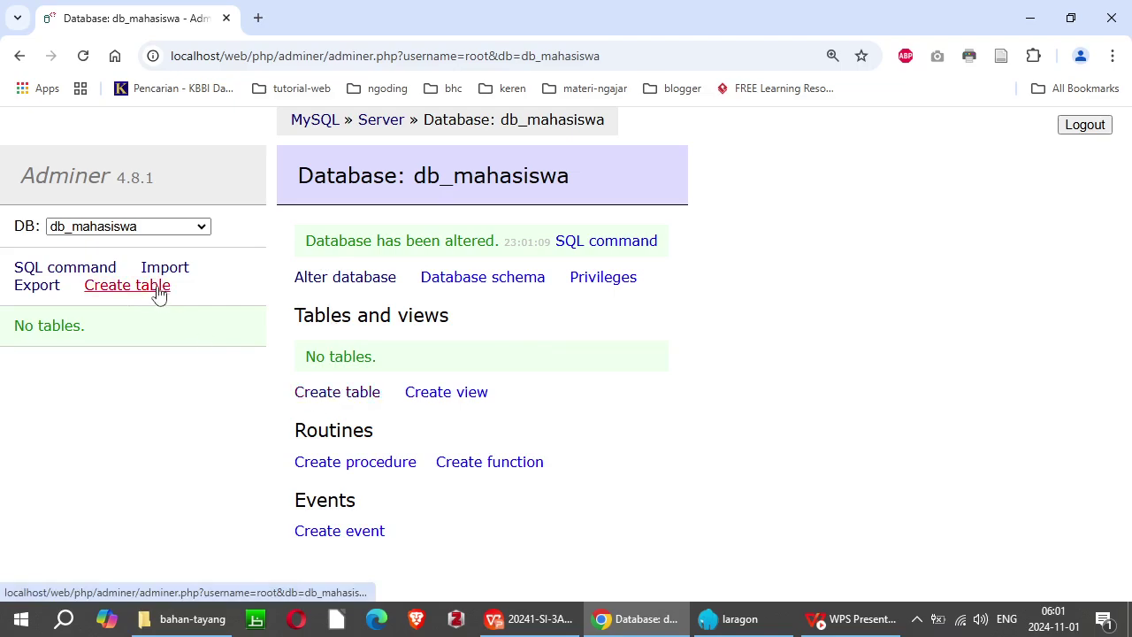
click(336, 393)
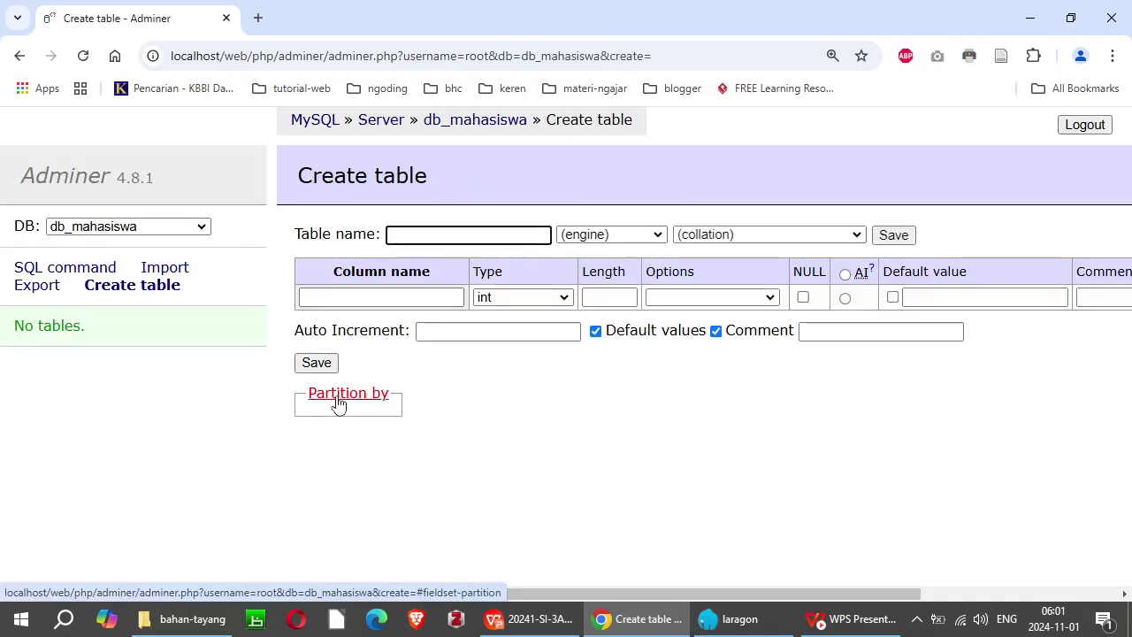
key(alt+Tab)
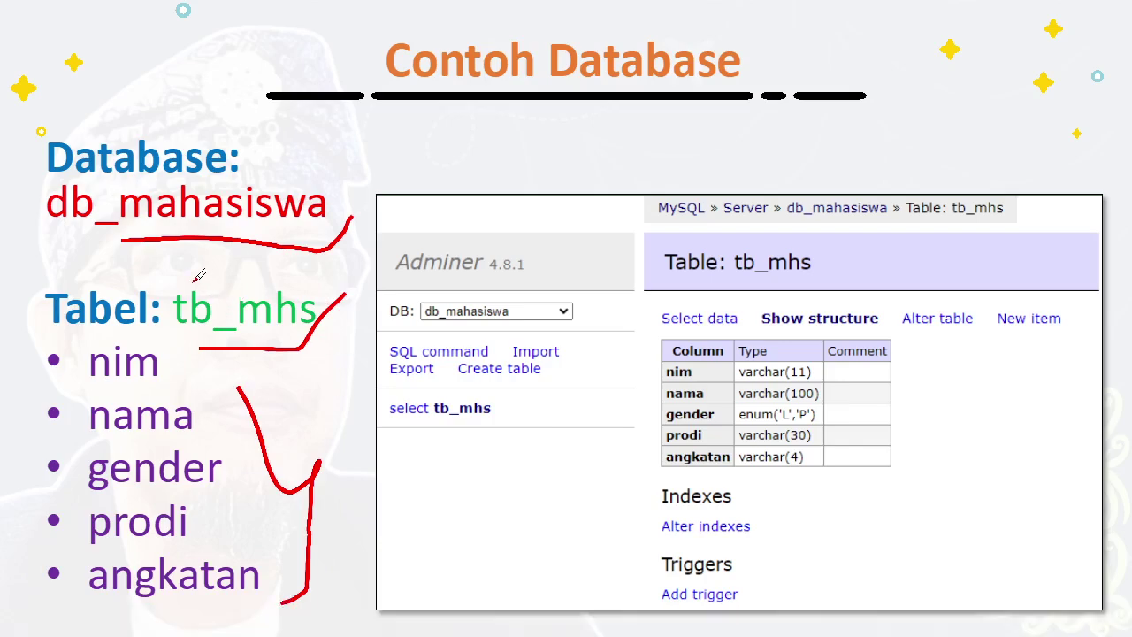
drag(194, 280, 335, 284)
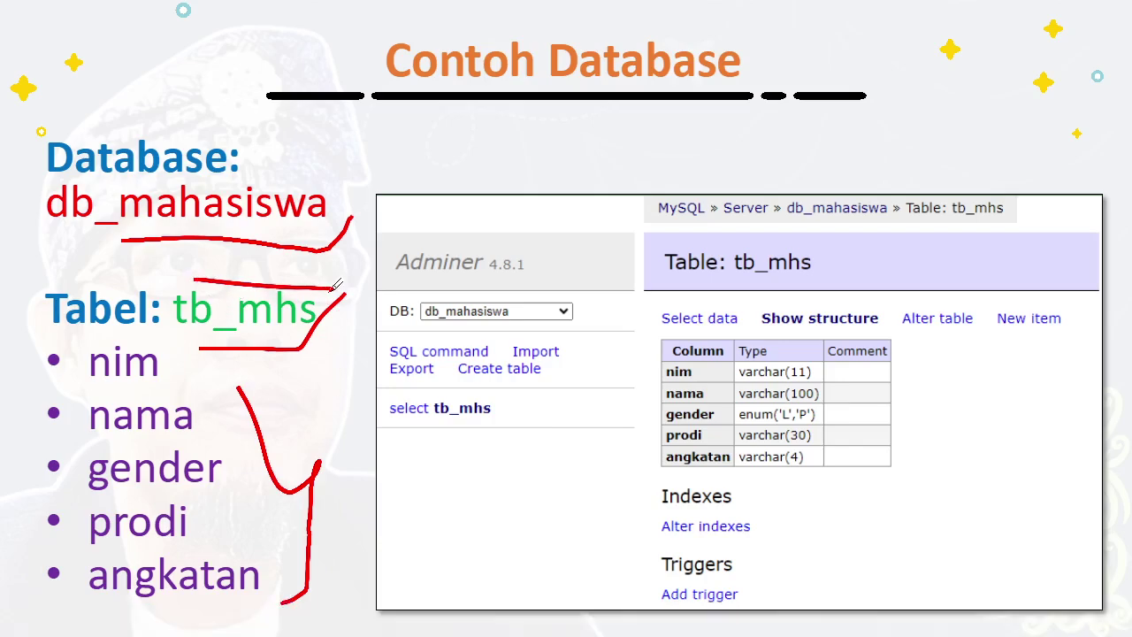
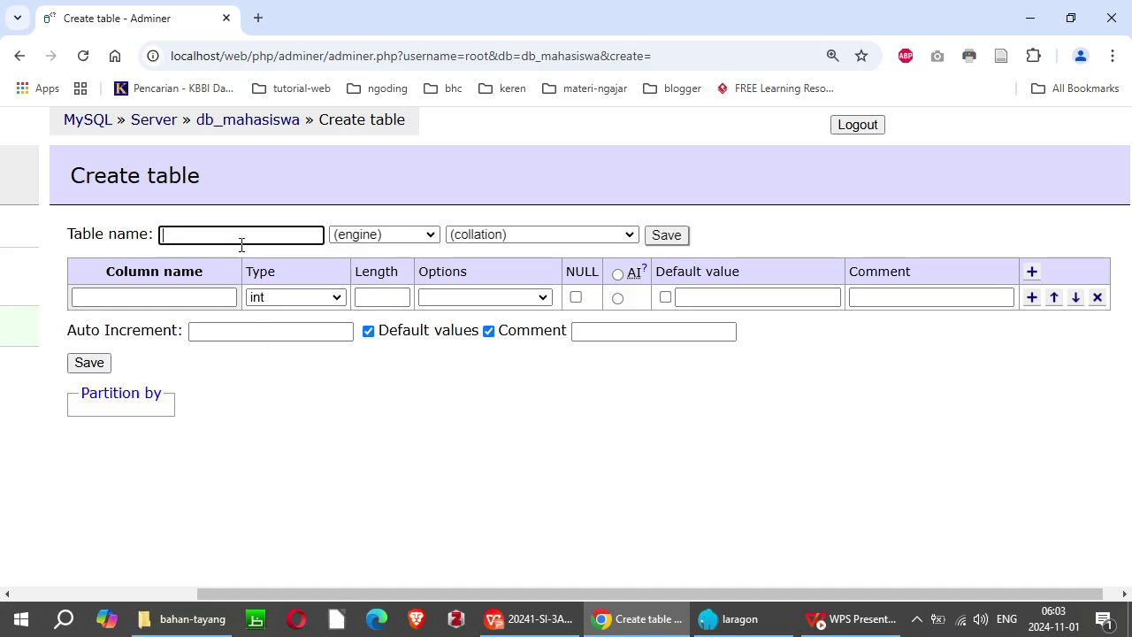
Step: Enter table name tb_mhs and first column nim, leaving type int, then show the example slide
text(tb)
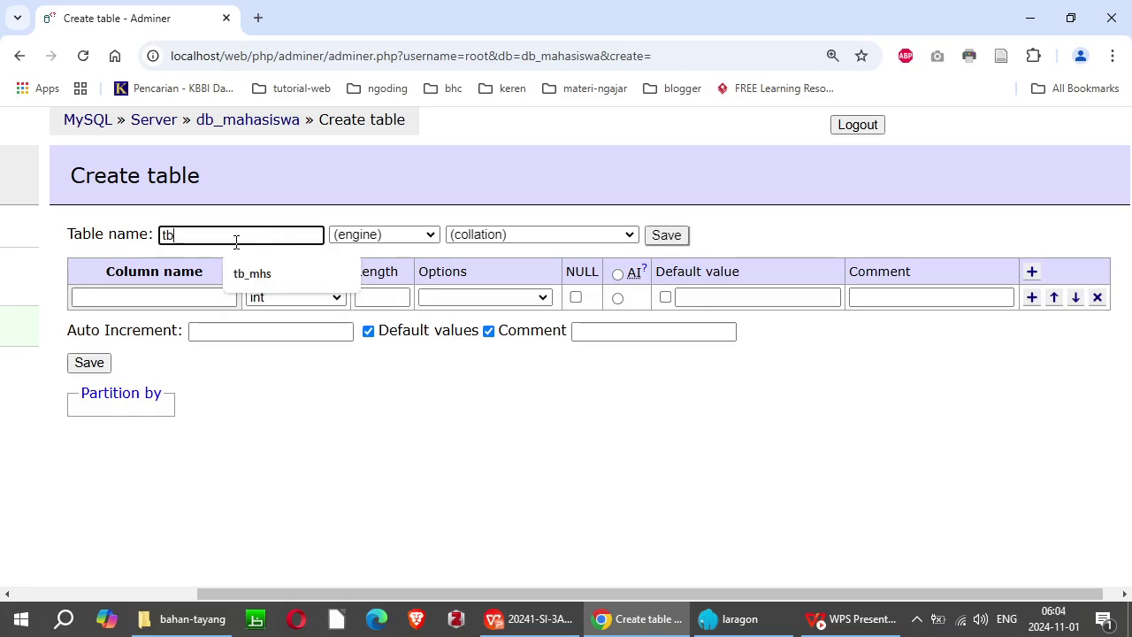
text(_mhs)
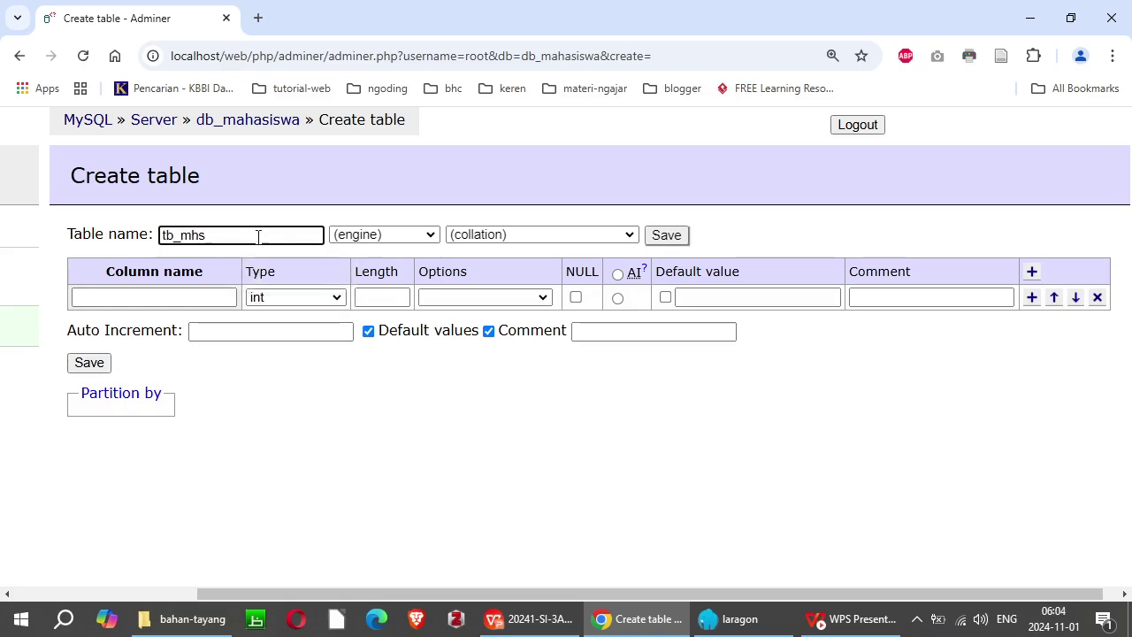
click(128, 297)
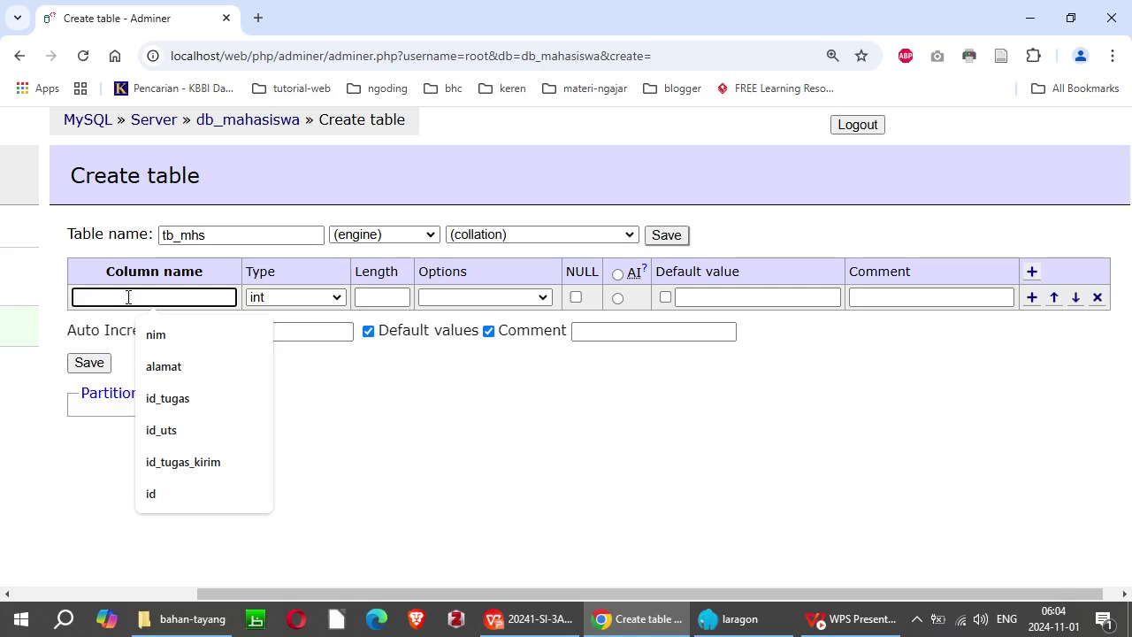
text(nim)
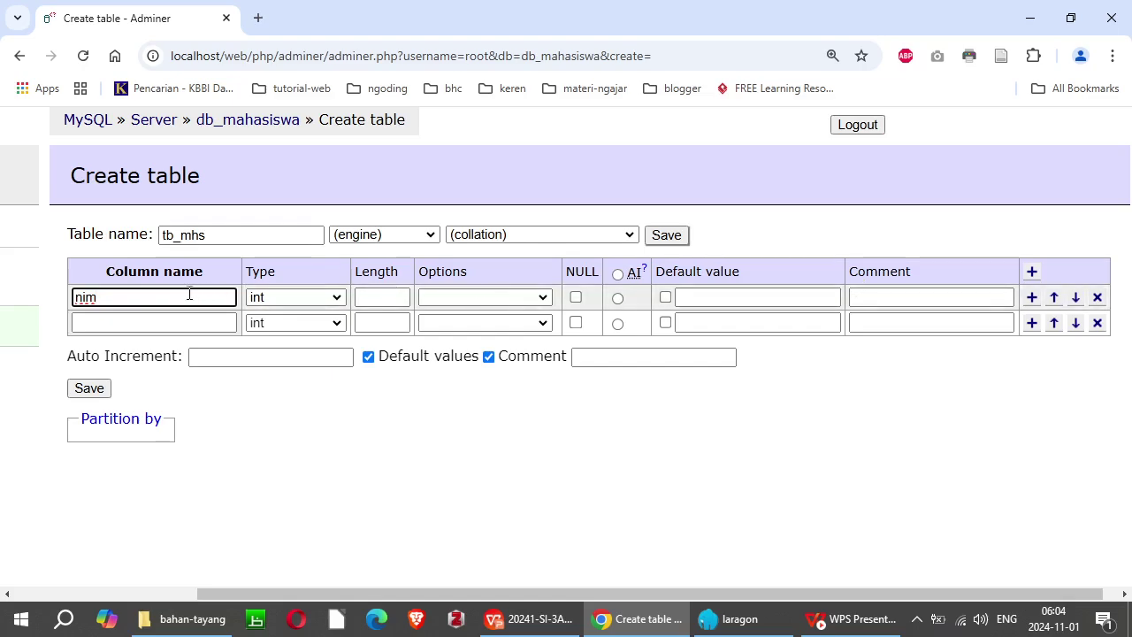
click(342, 300)
click(341, 300)
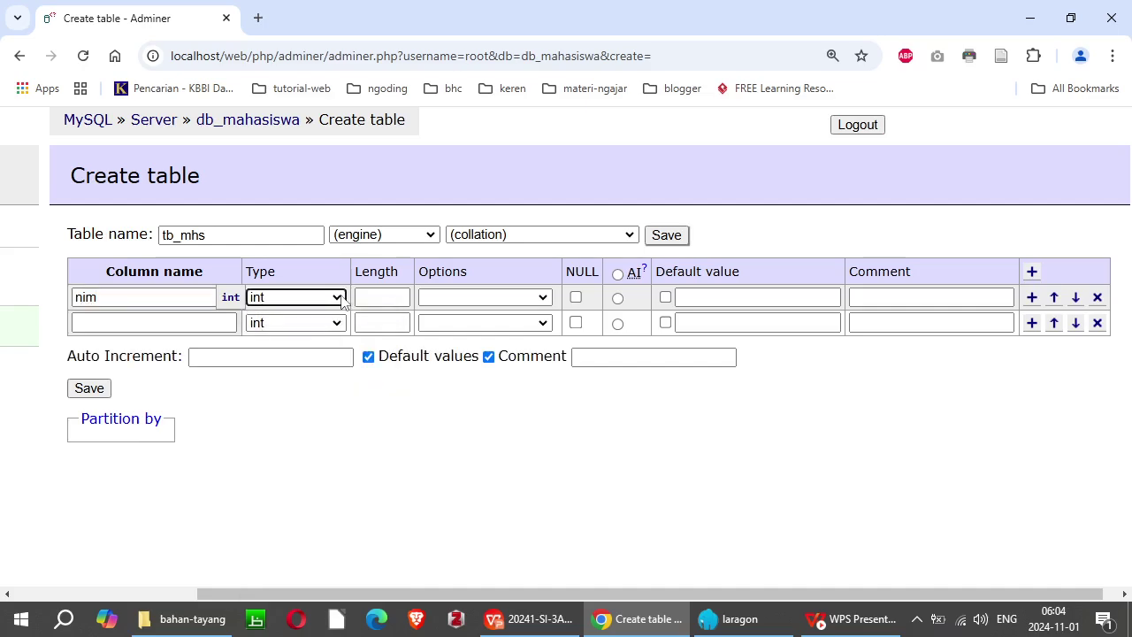
key(alt+Tab)
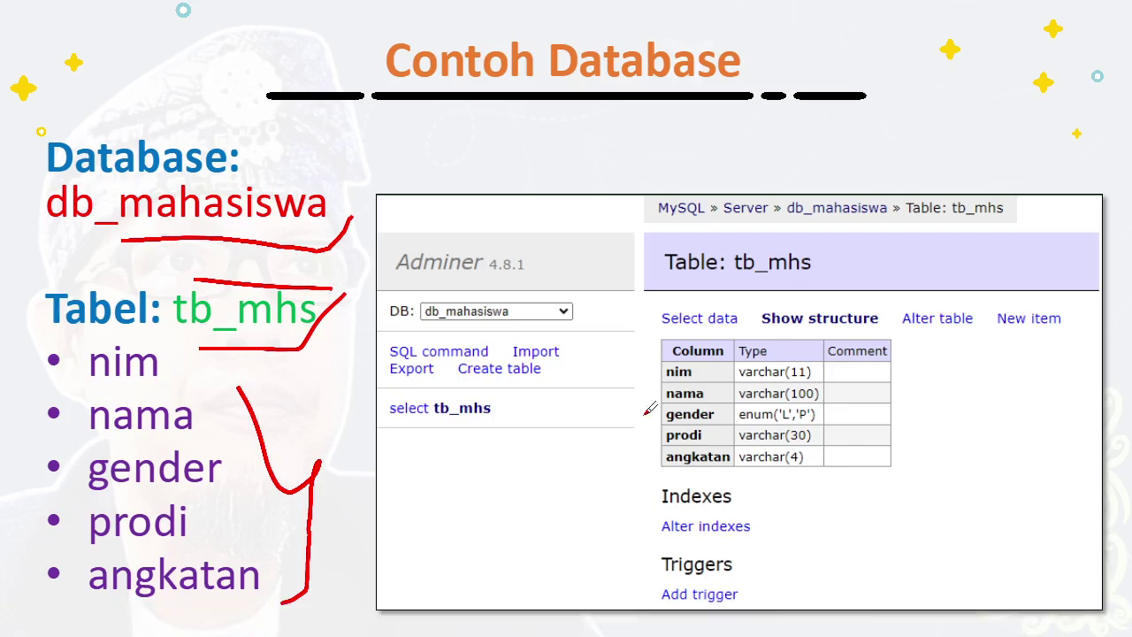
Step: Draw a red check beside nim's varchar(11) type on the slide, then return to the form
mouse_move(820, 369)
mouse_down()
mouse_move(828, 379)
mouse_move(840, 365)
mouse_move(819, 405)
mouse_move(825, 417)
mouse_move(839, 410)
mouse_move(824, 439)
mouse_move(837, 429)
mouse_move(810, 456)
mouse_move(833, 453)
mouse_up()
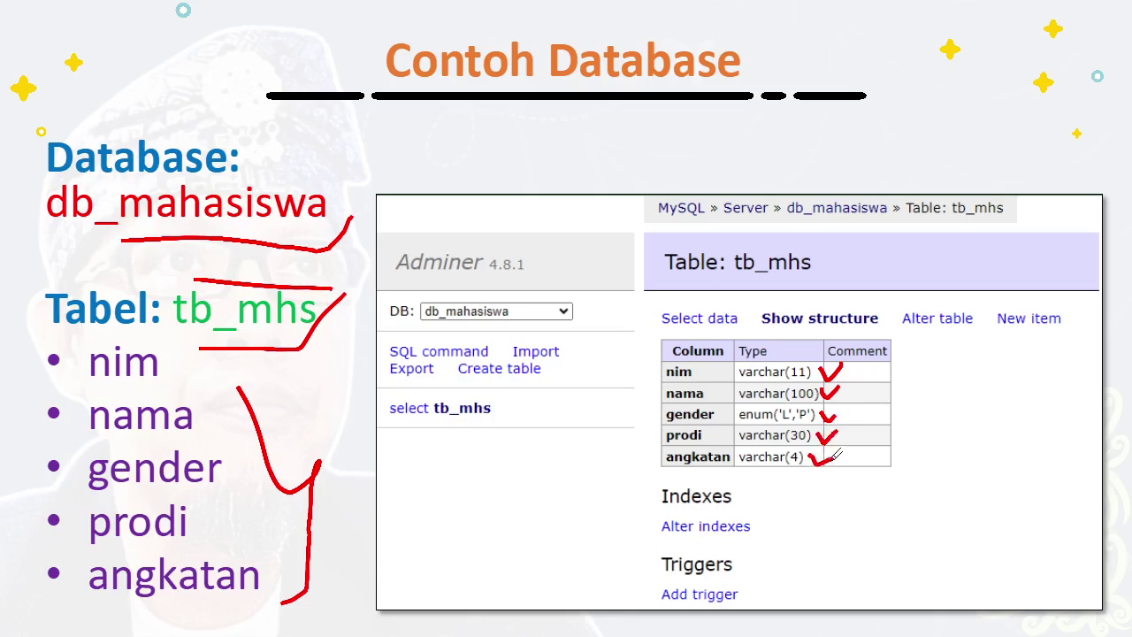
key(alt+Tab)
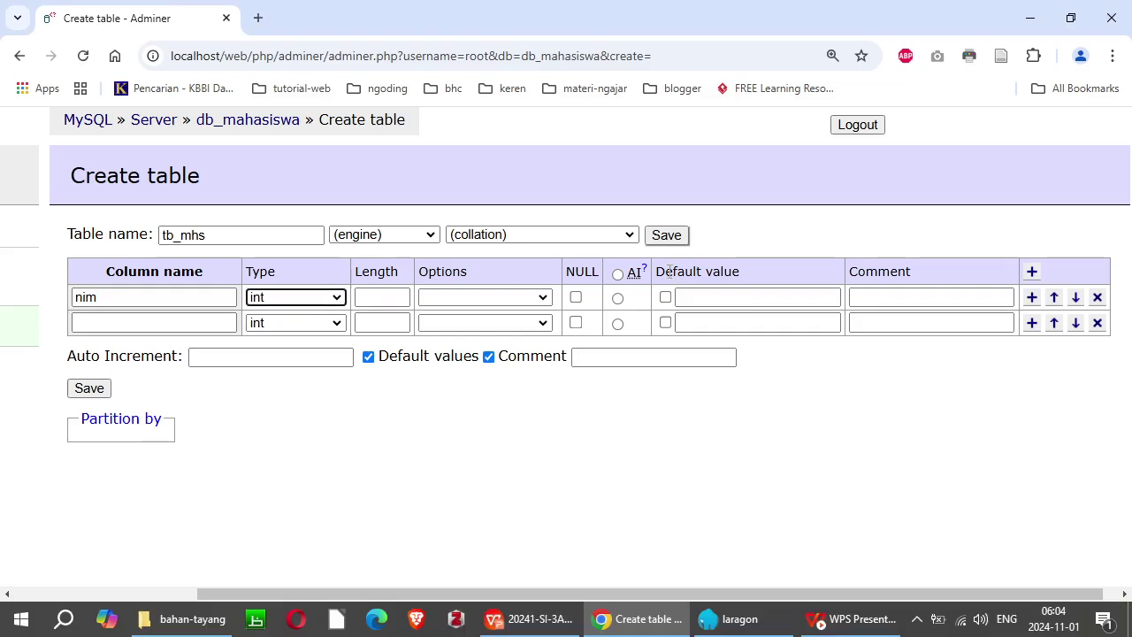
Step: Make nim a varchar of length 11 with the comment NIM (PK)
click(106, 297)
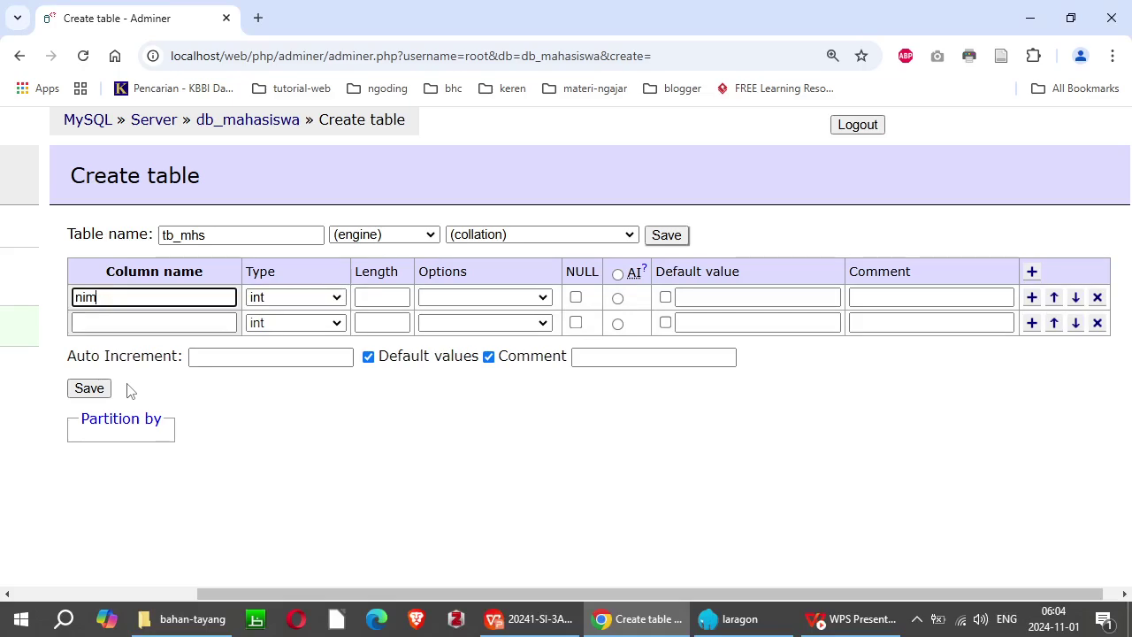
key(Tab)
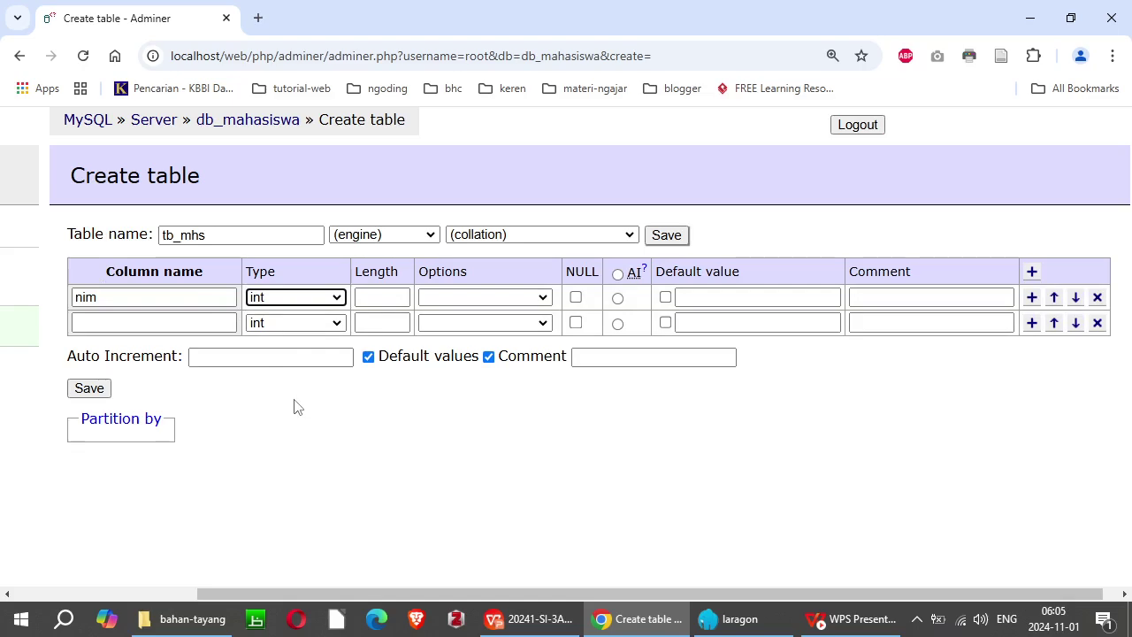
key(v)
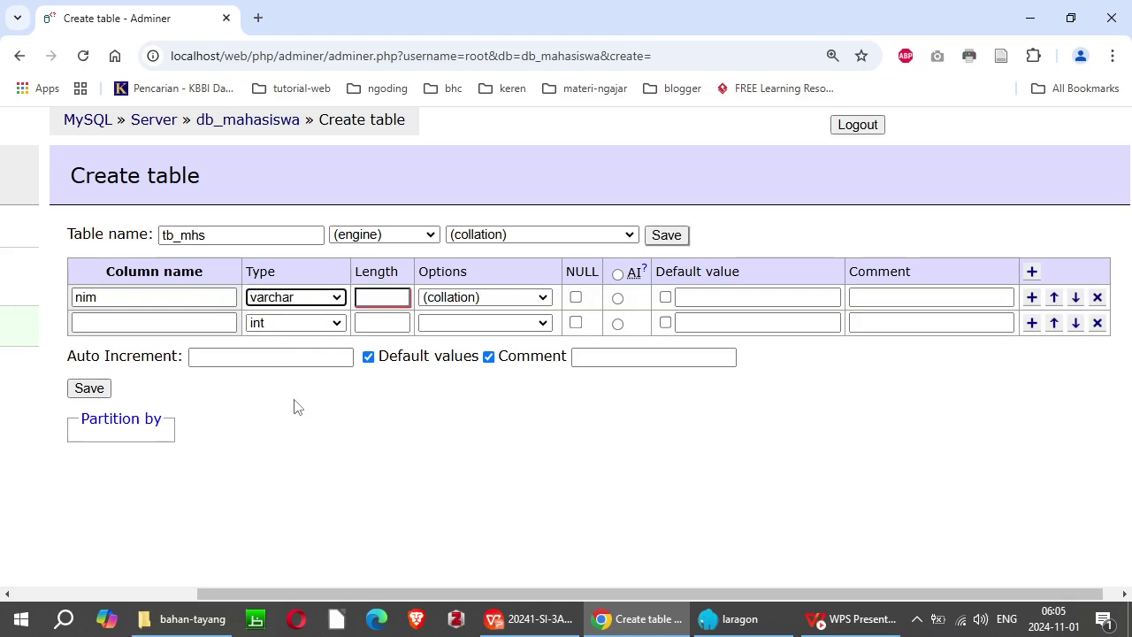
key(v)
key(v)
key(v)
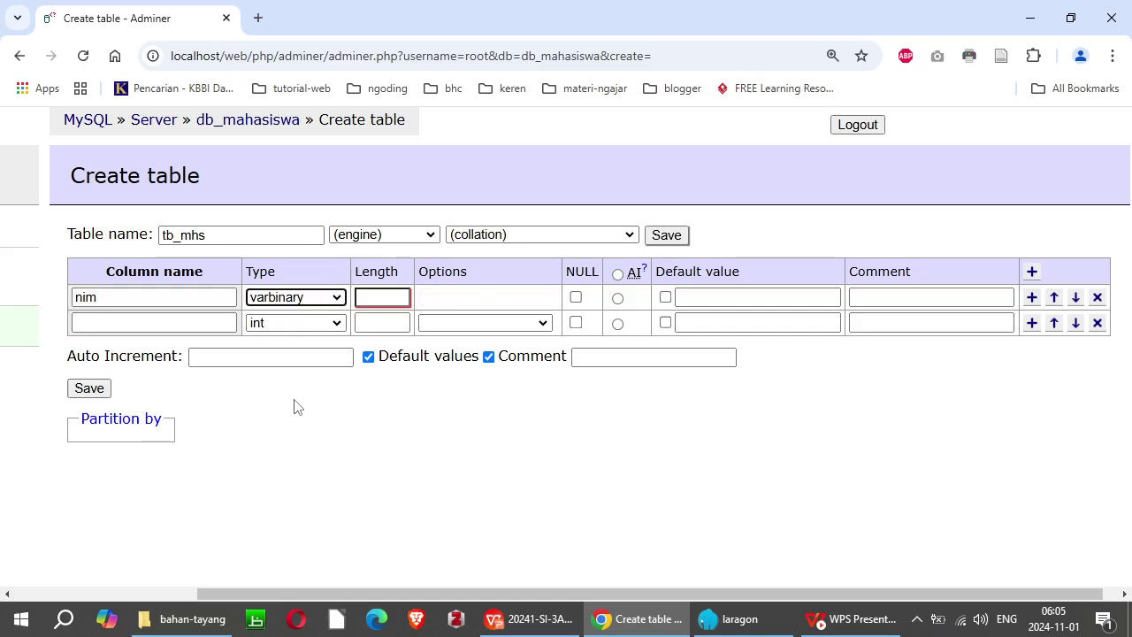
key(v)
key(v)
key(v)
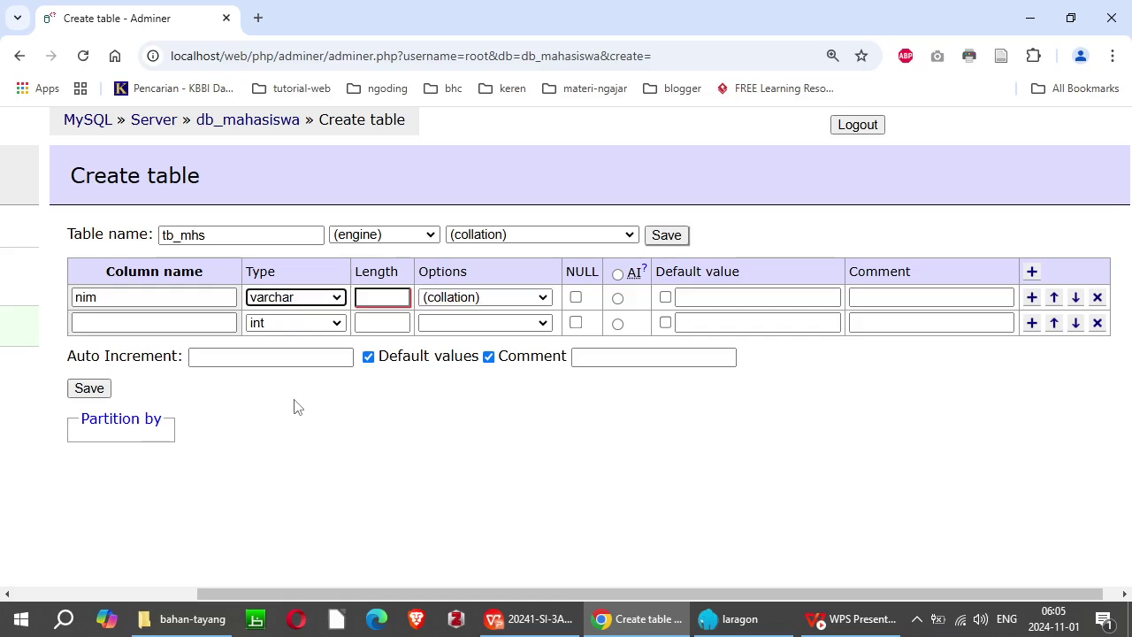
key(Tab)
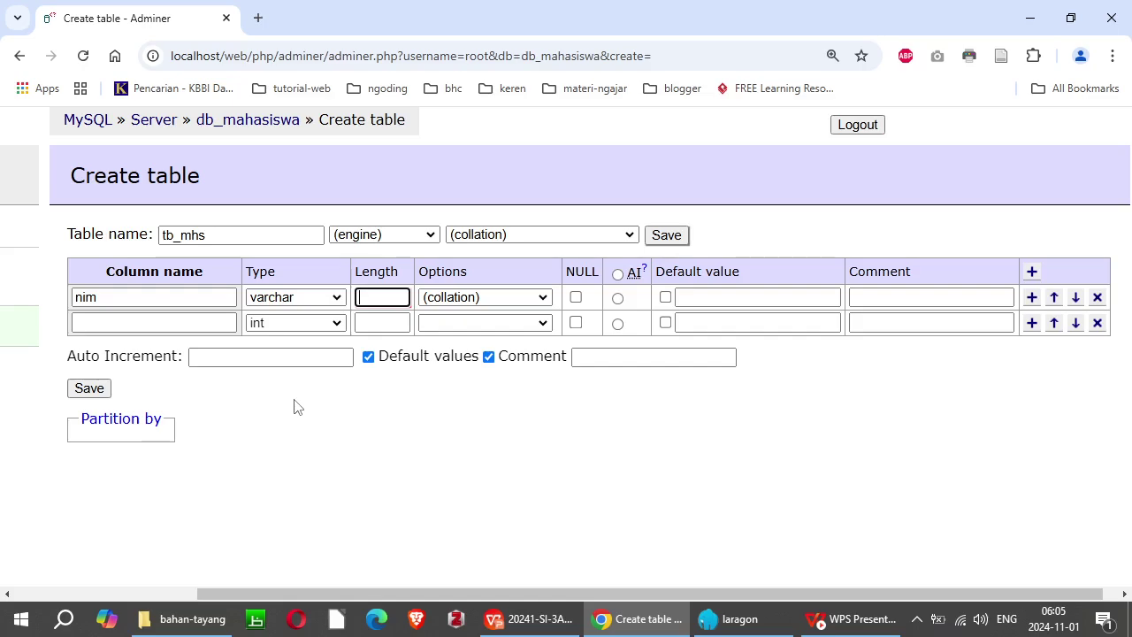
text(11)
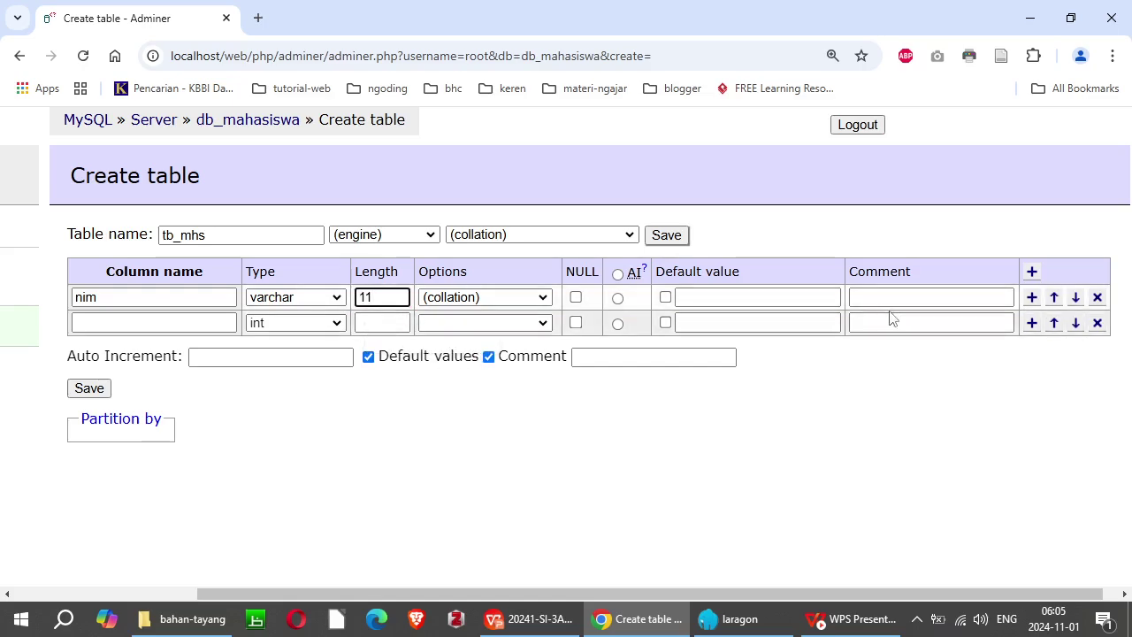
click(898, 296)
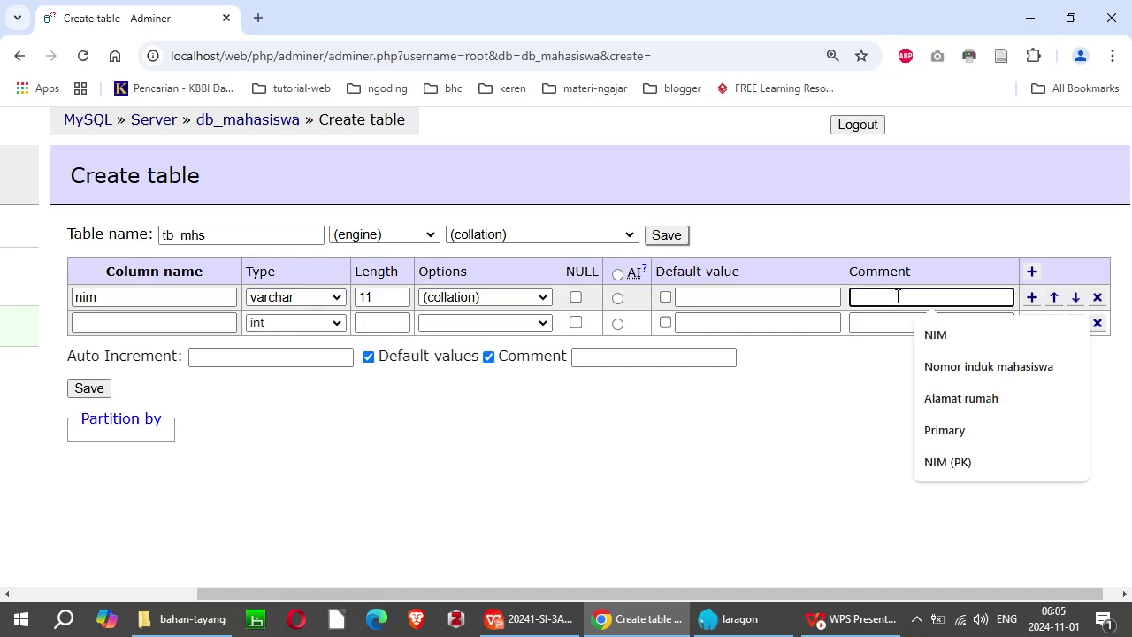
text(NIM )
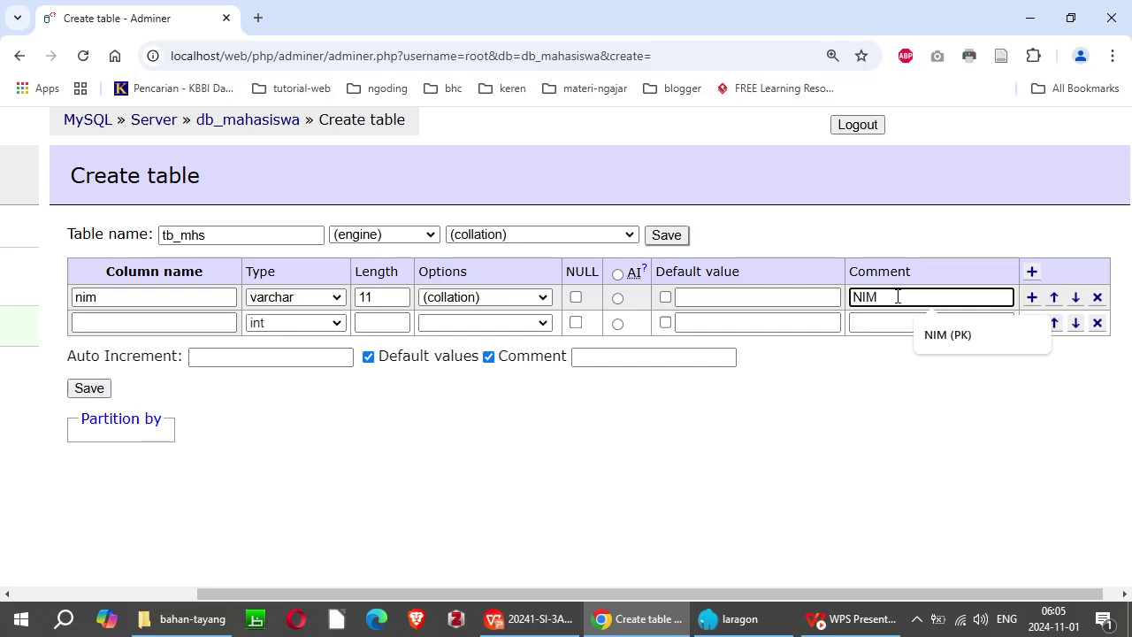
text((PK)
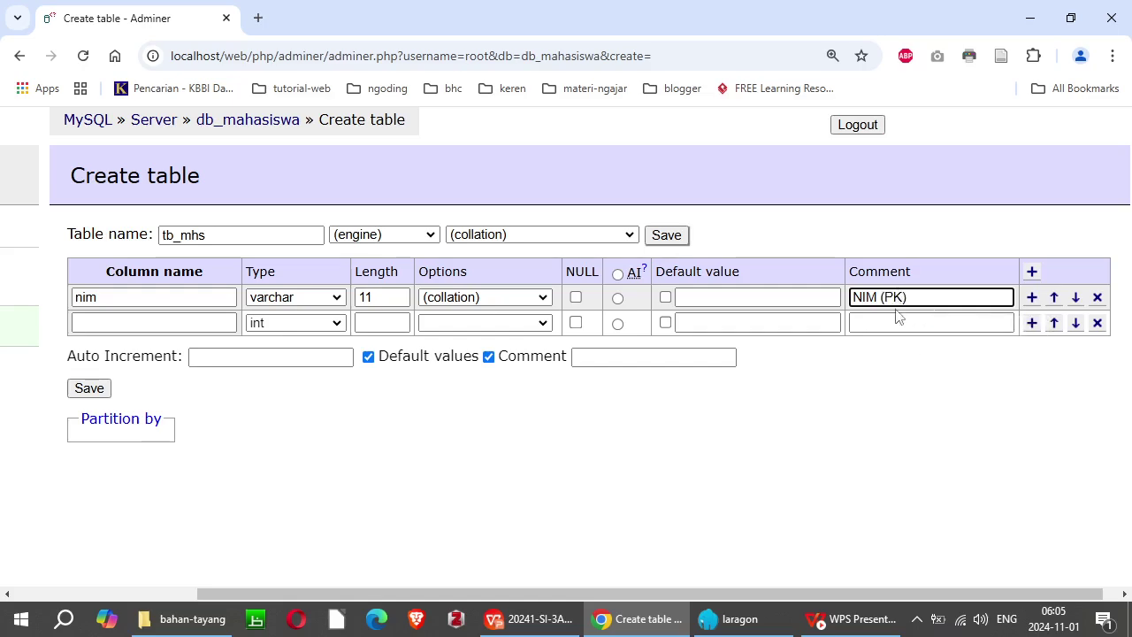
text())
Step: Name the second column nama, adding and then removing a stray extra row
click(133, 325)
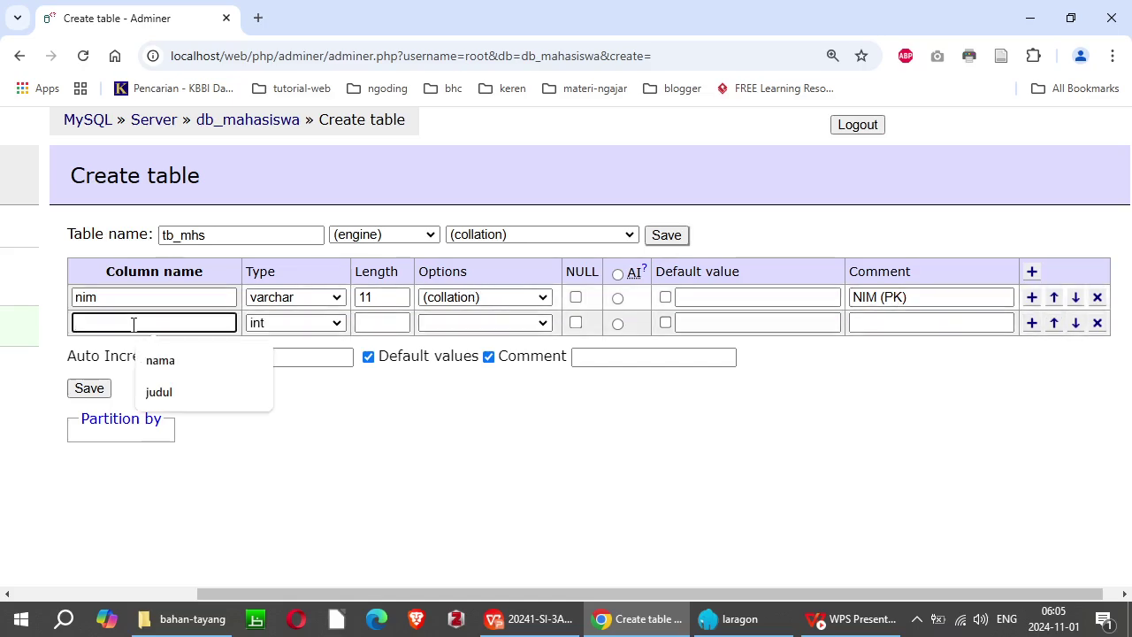
text(nama)
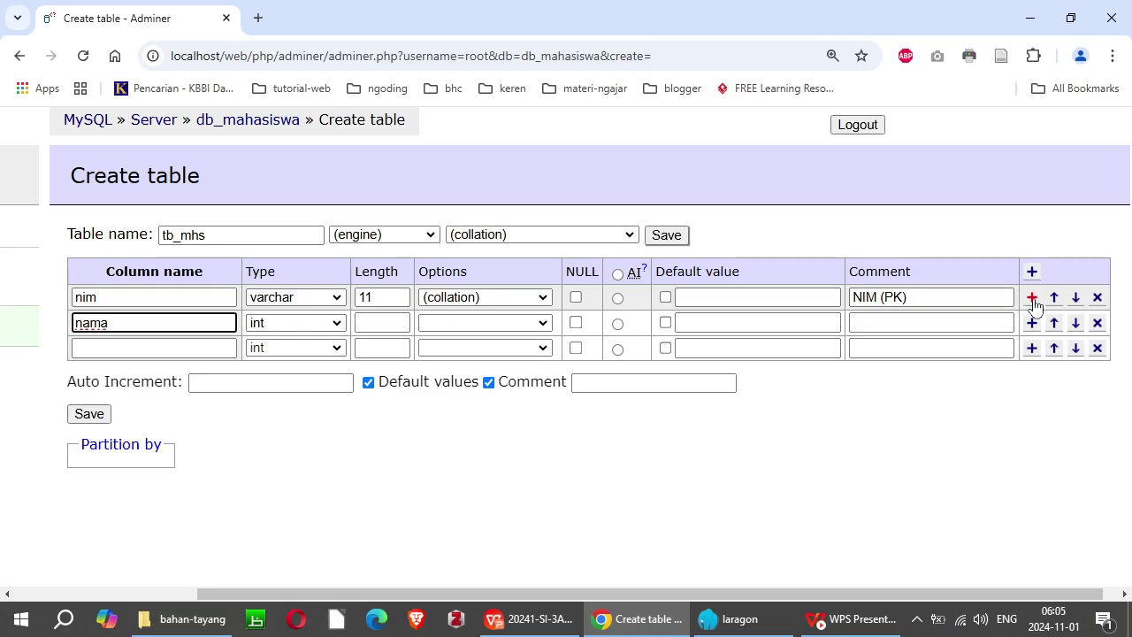
click(1033, 298)
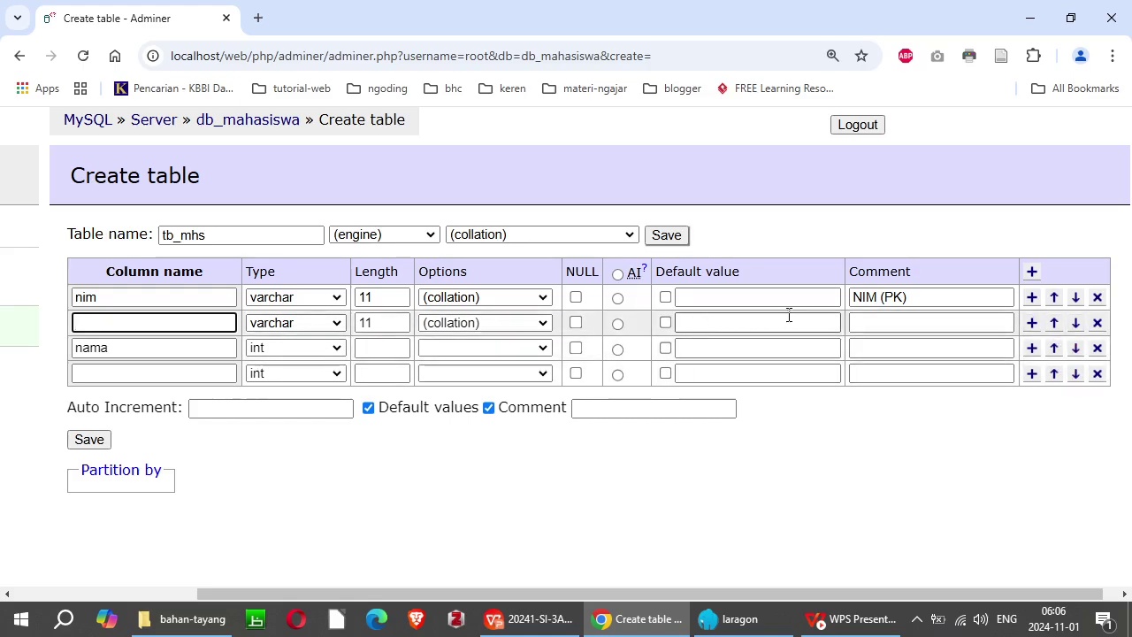
click(1097, 323)
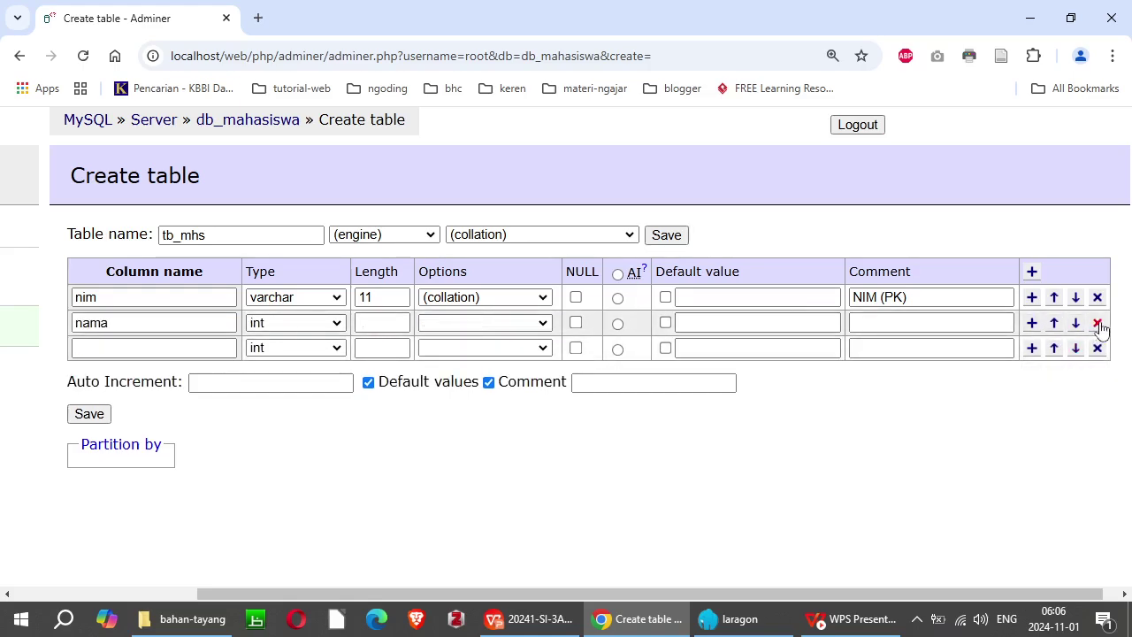
Step: Set nama to varchar length 100 with the comment Nama lengkap
click(181, 323)
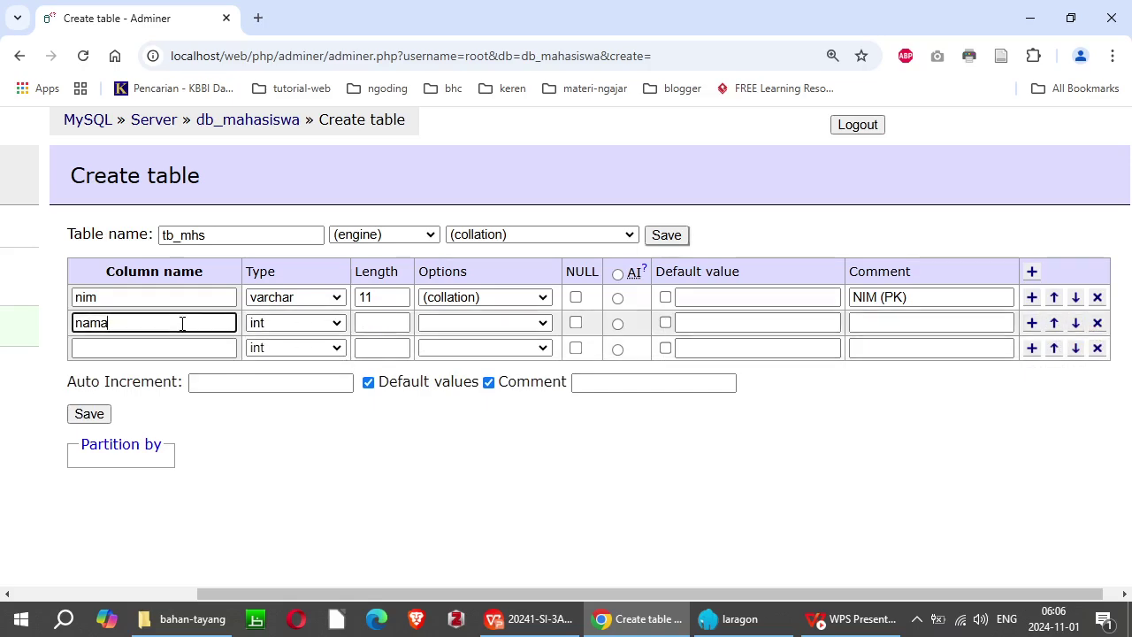
key(Tab)
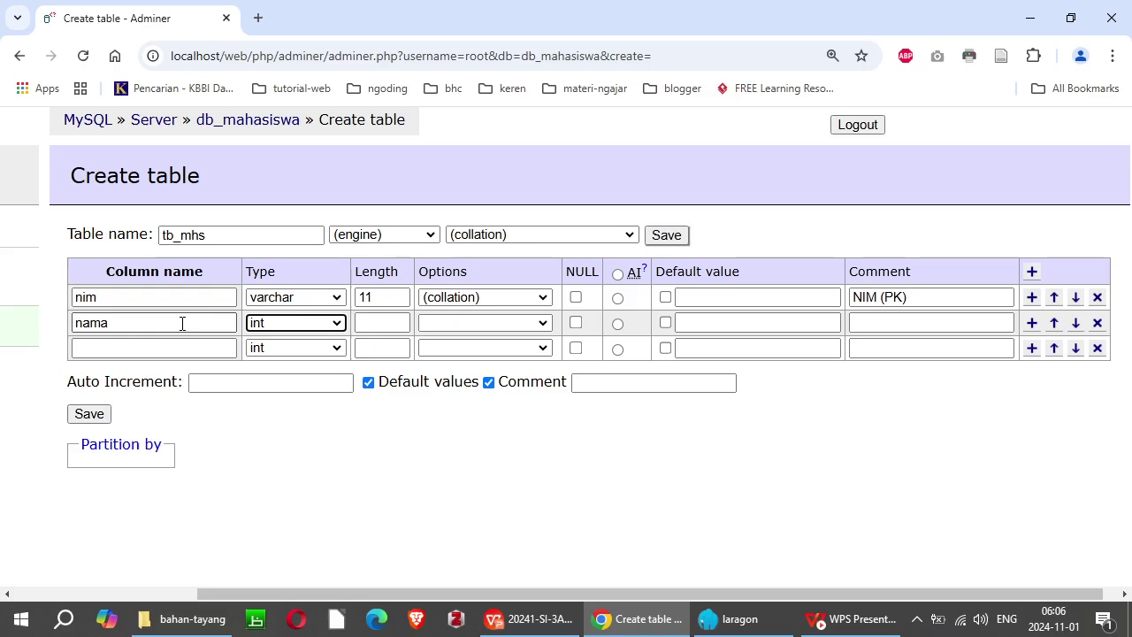
key(v)
key(Tab)
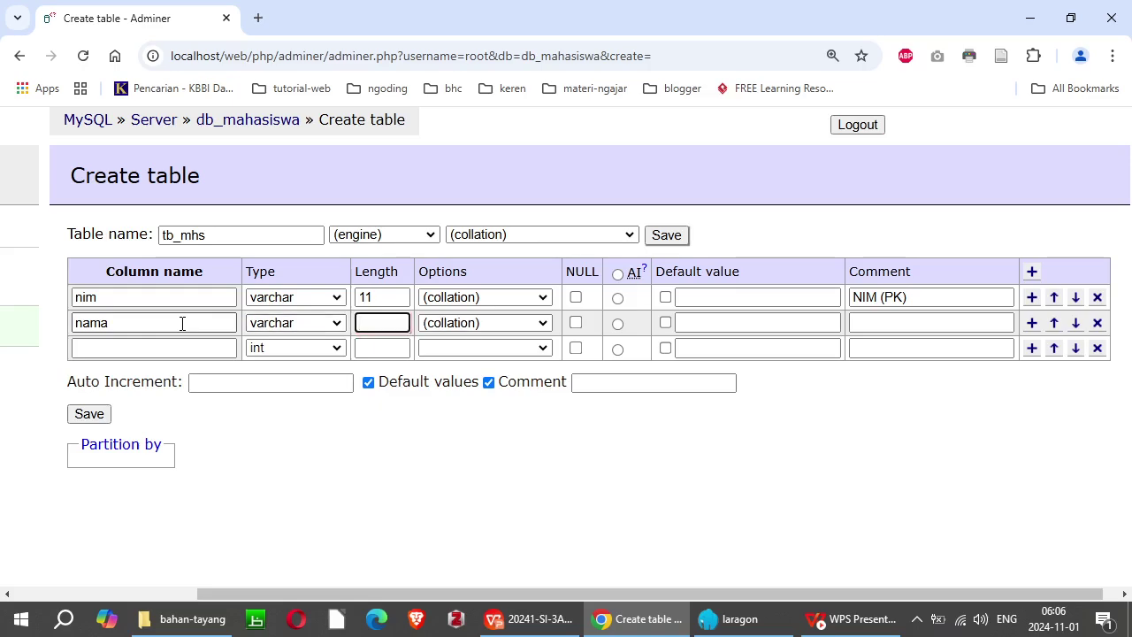
text(100)
click(905, 323)
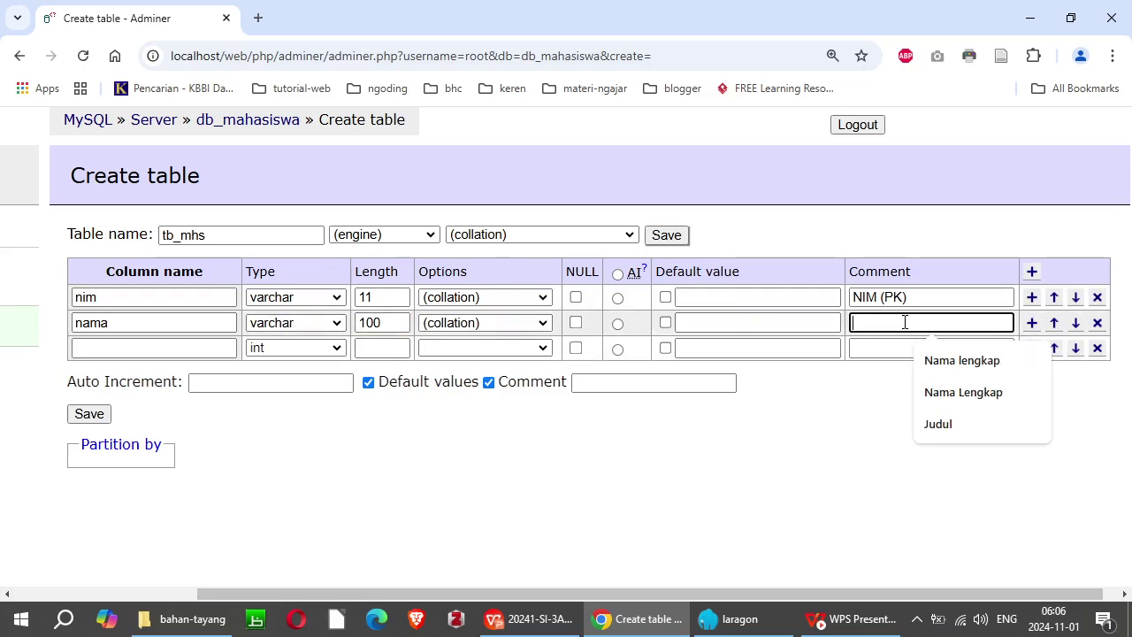
click(973, 364)
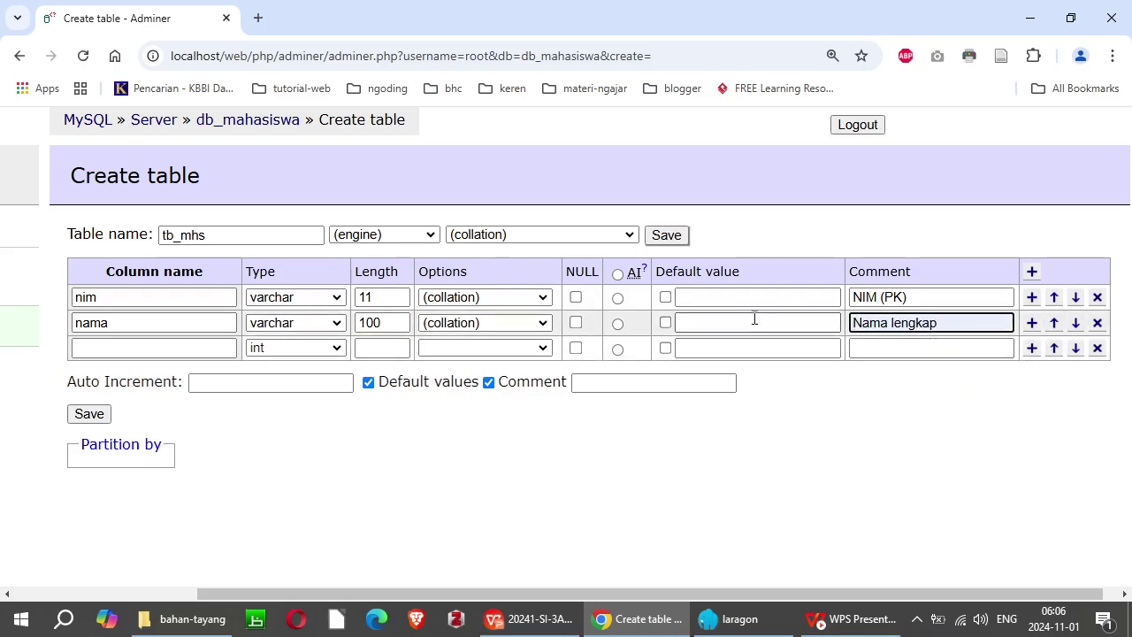
click(141, 352)
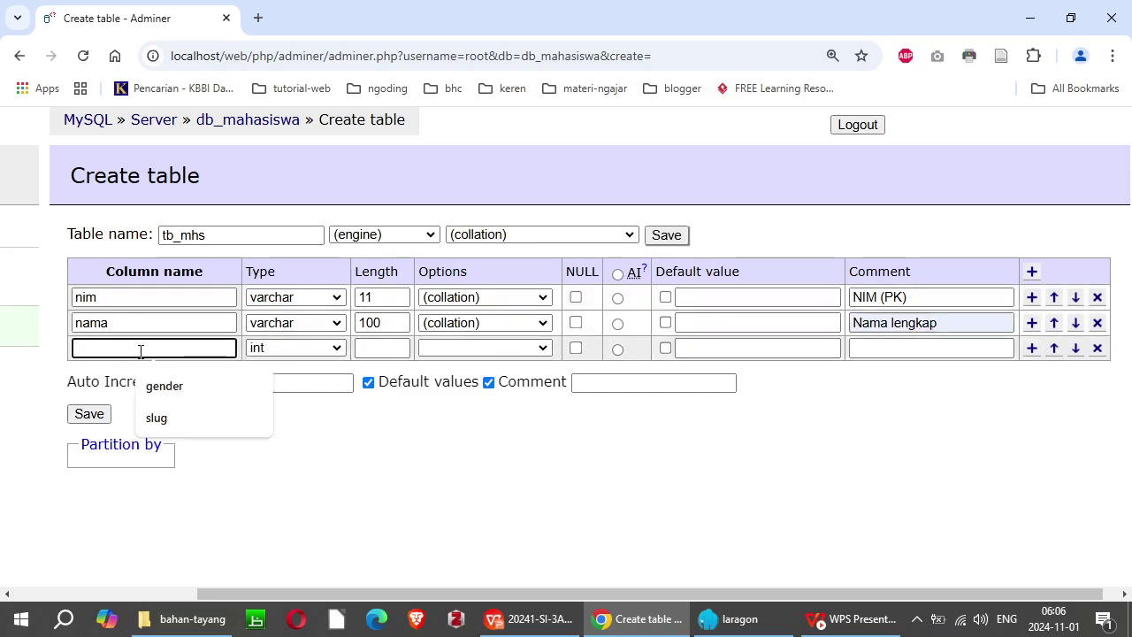
Step: Add a gender column as enum with values L and P, commented L=laki-laki, P=perempuan
key(alt+Tab)
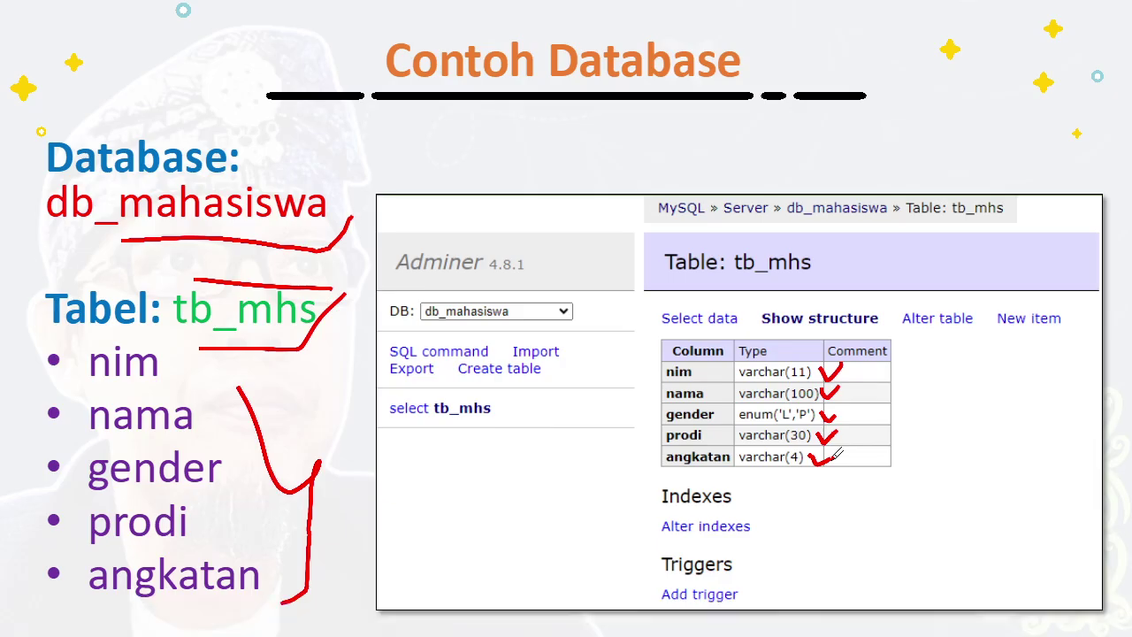
key(alt+Tab)
text(gender)
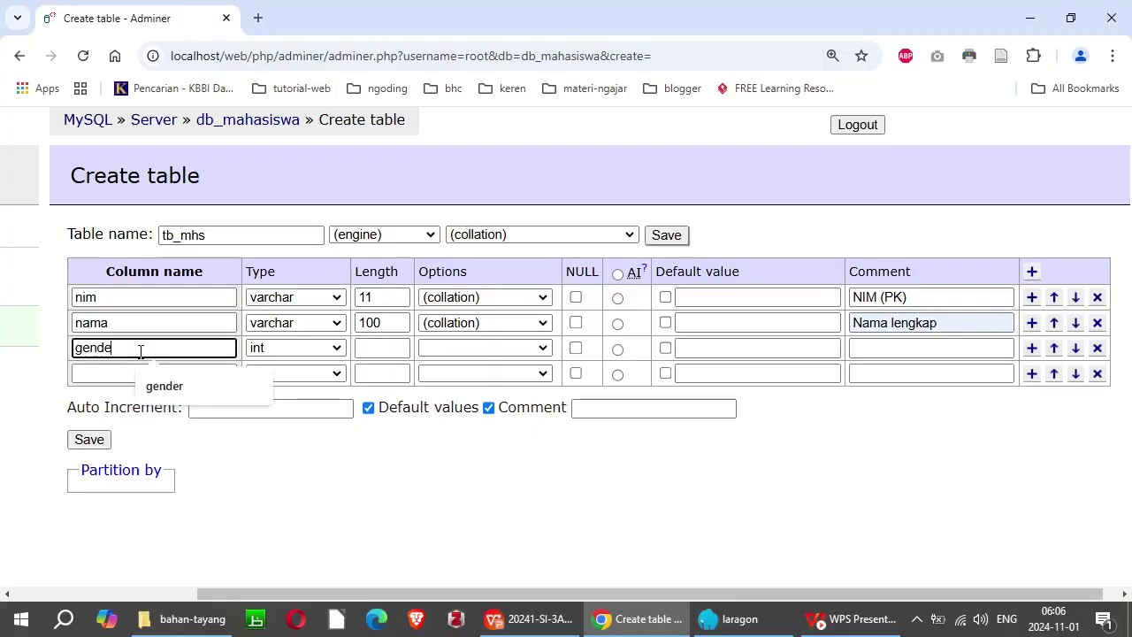
key(Tab)
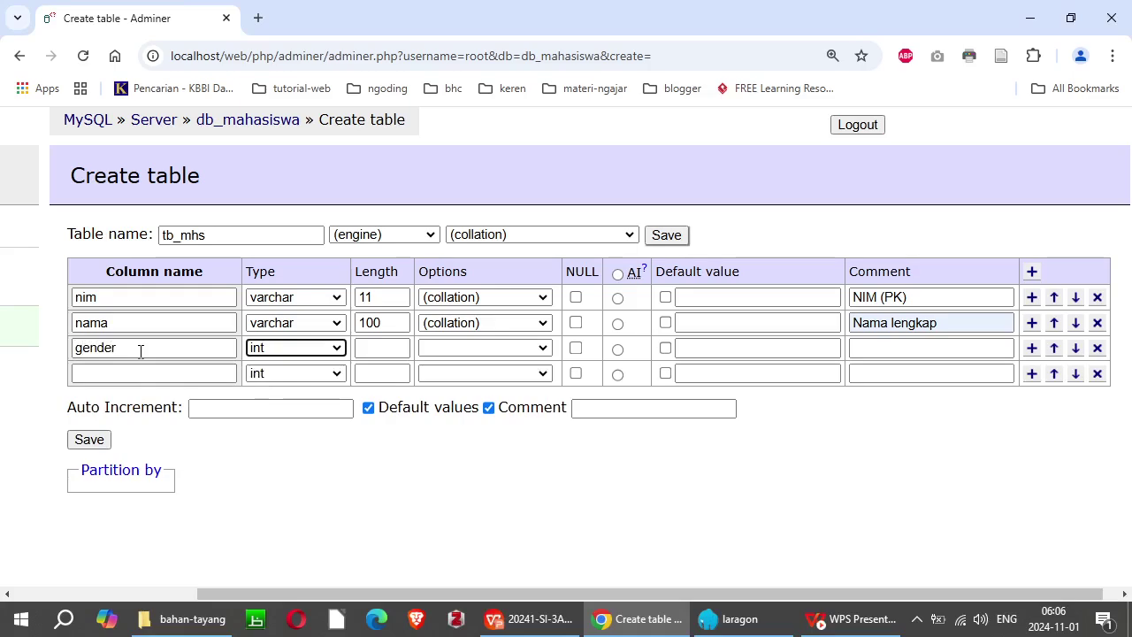
key(e)
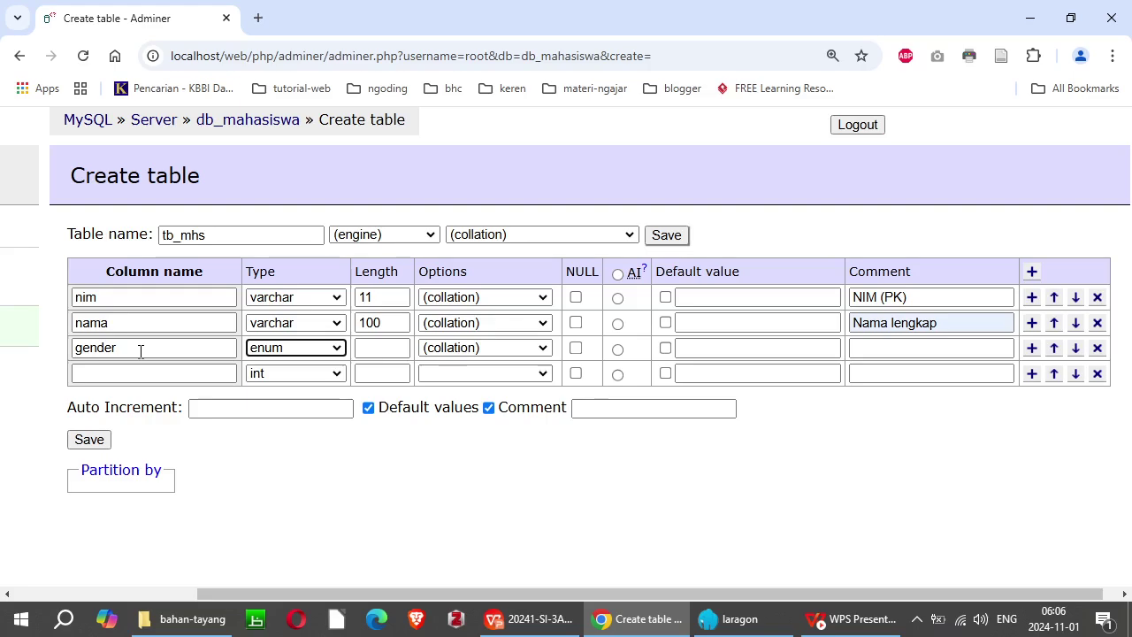
key(Tab)
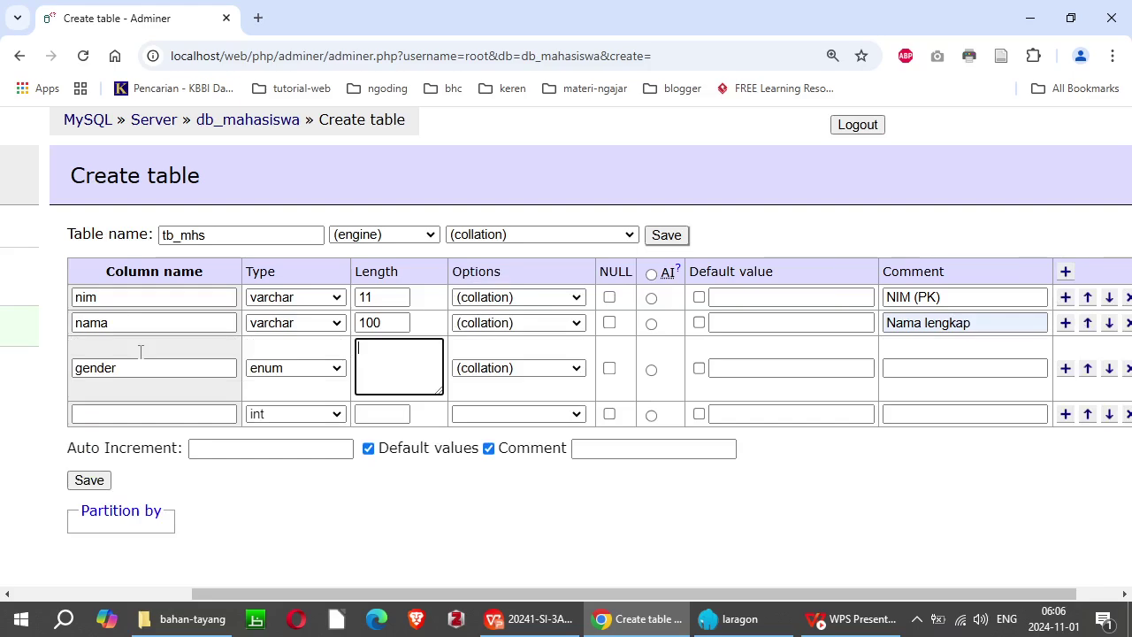
text(L P)
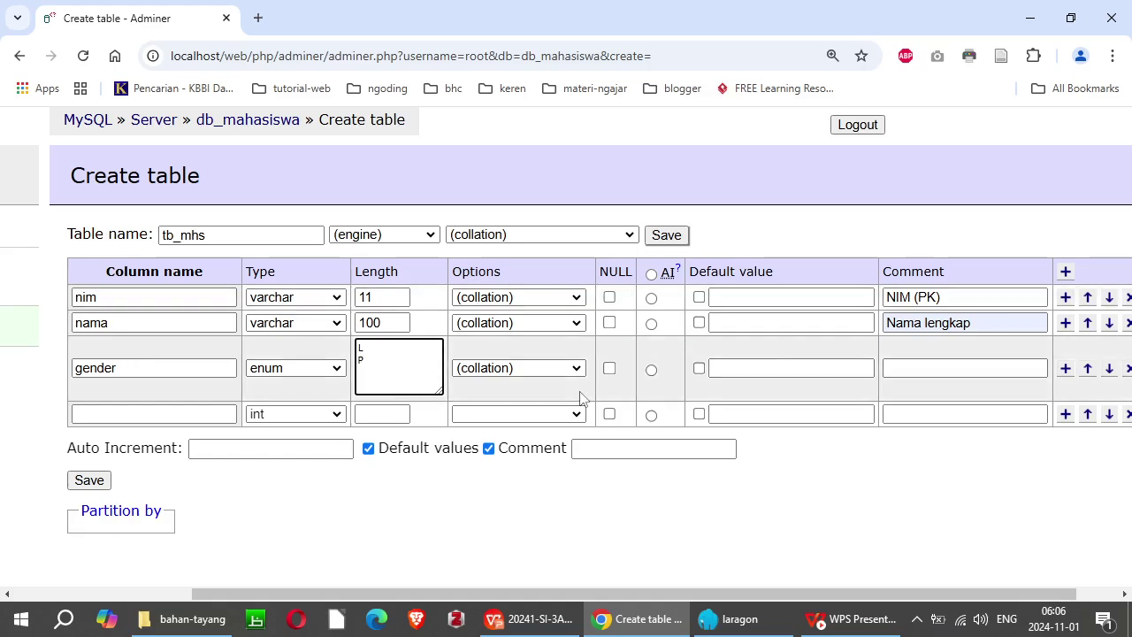
click(913, 371)
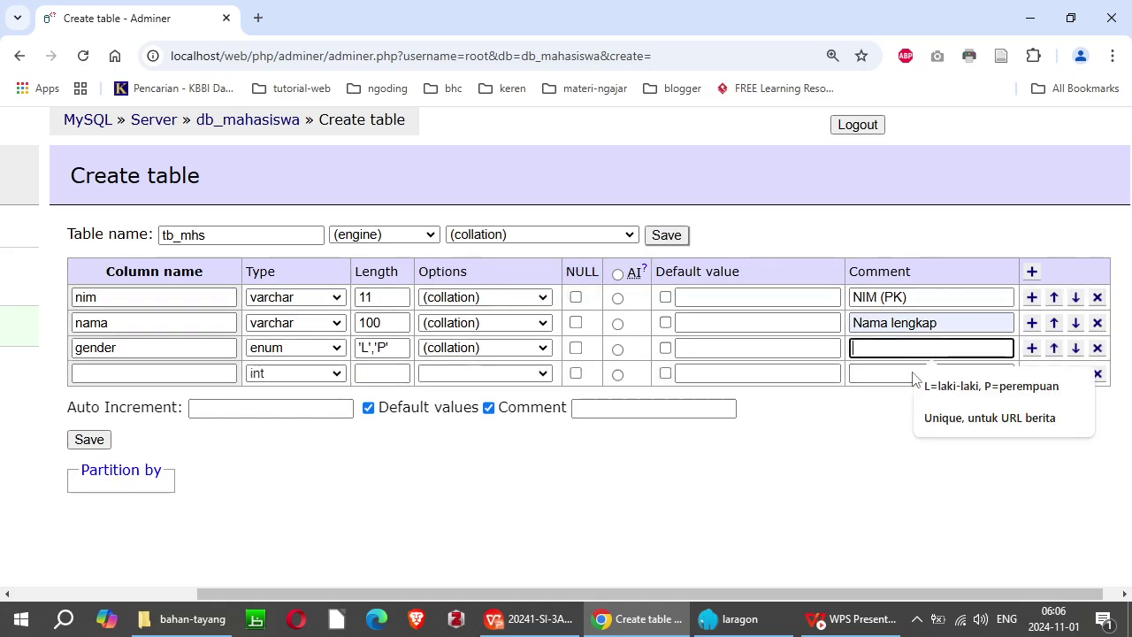
click(971, 387)
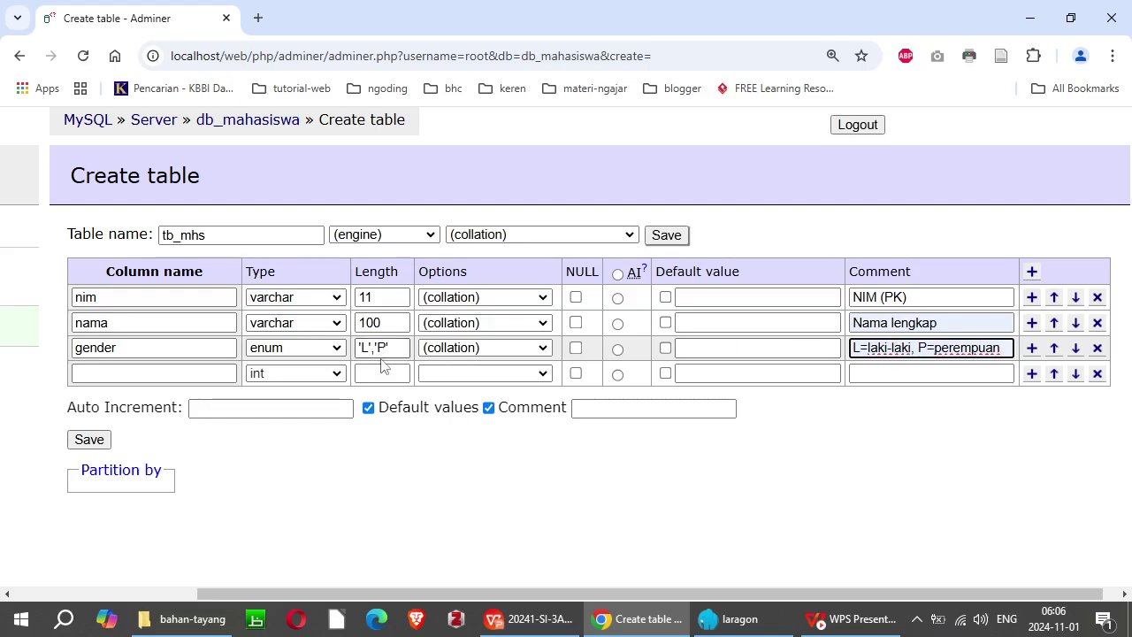
click(110, 375)
Step: Define prodi as varchar length 30 with the comment Nama prodi
text(prodi)
key(Tab)
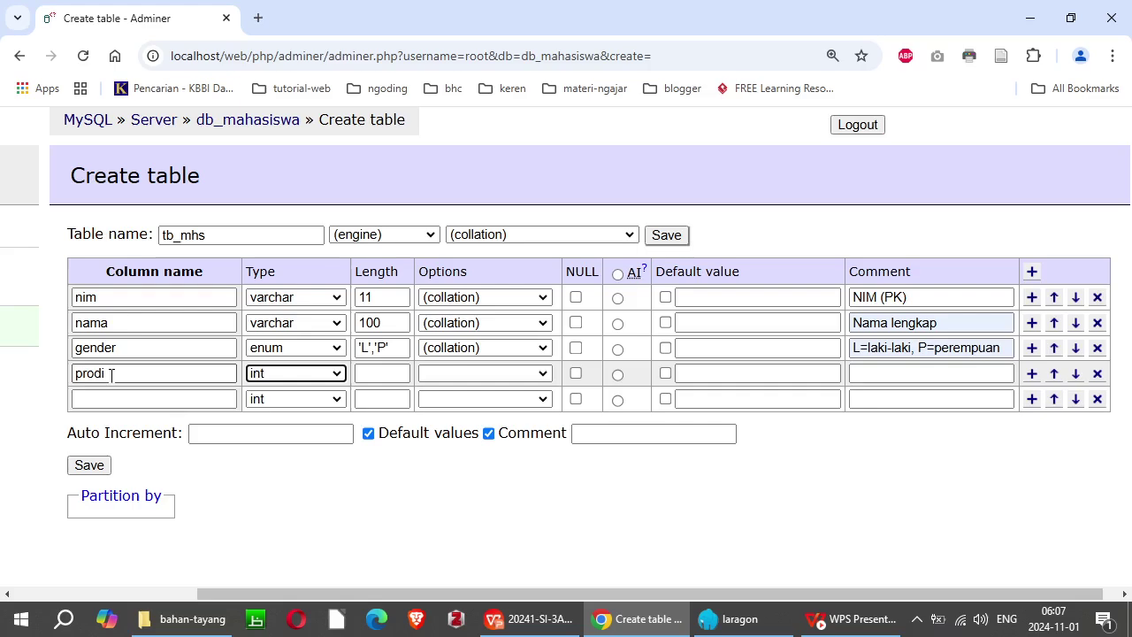
key(v)
key(Tab)
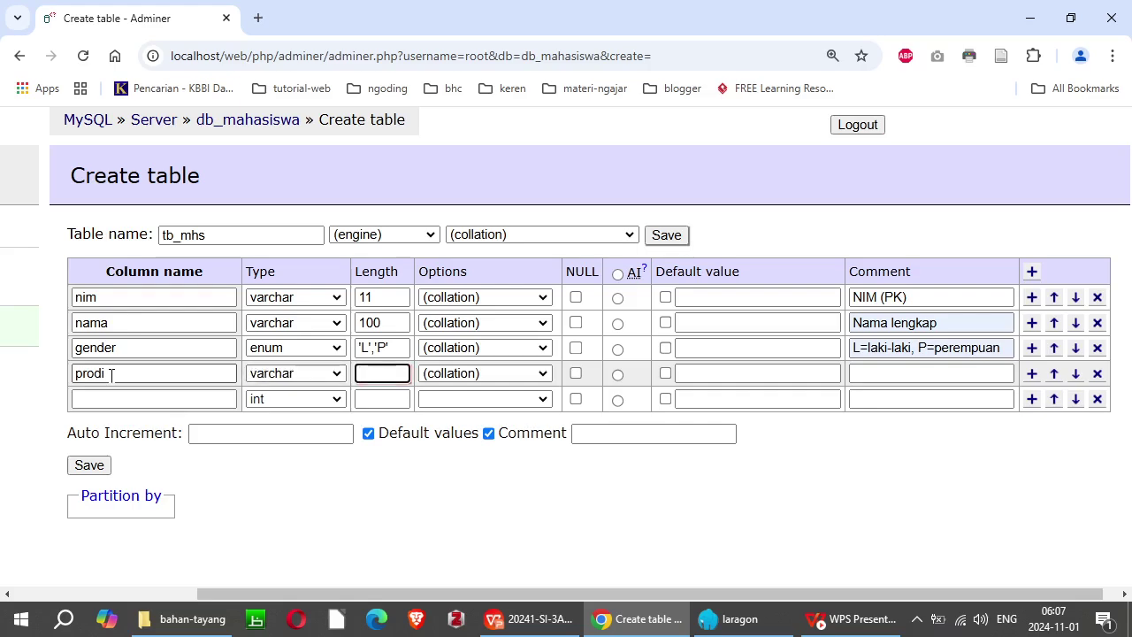
text(30)
click(921, 373)
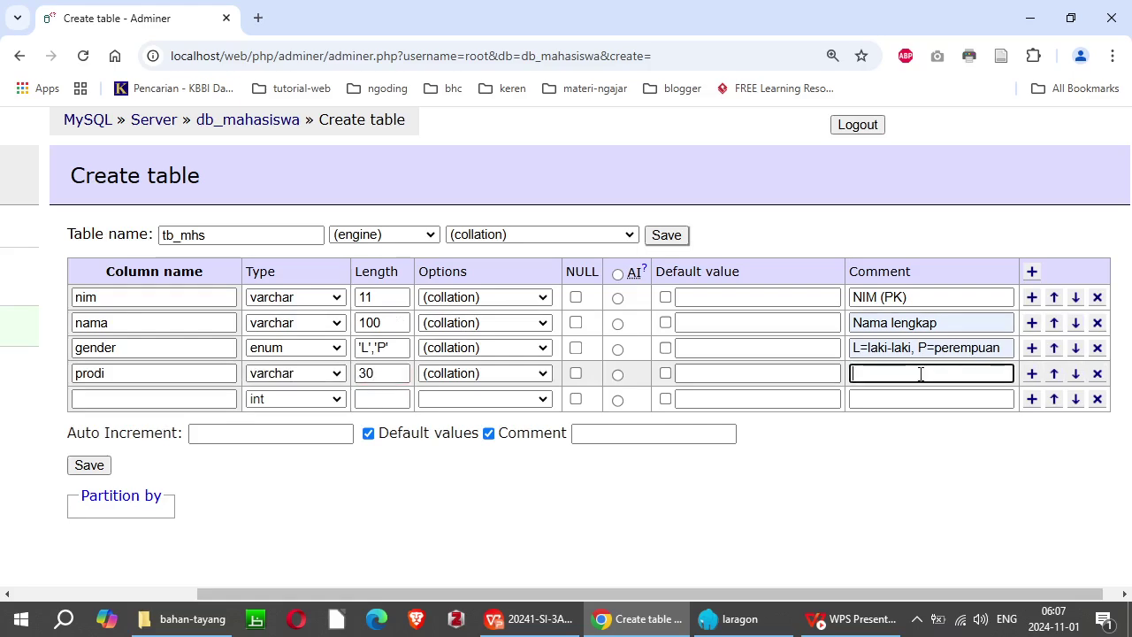
text(Nama prodi)
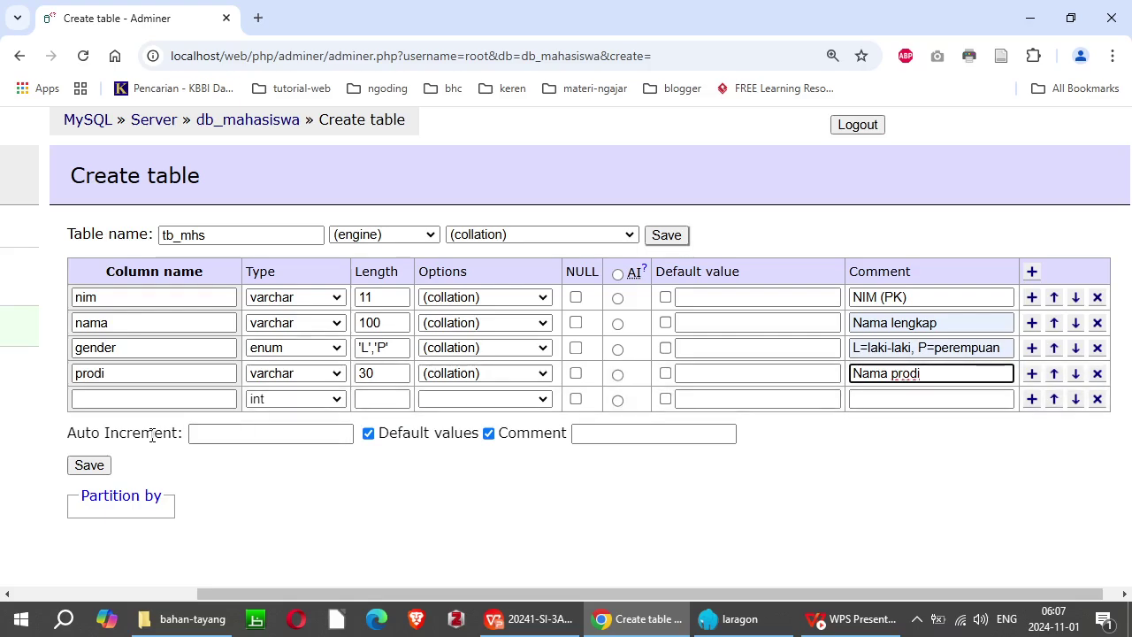
Step: Add angkatan as varchar length 4 with the comment Tahun angkatan
click(135, 400)
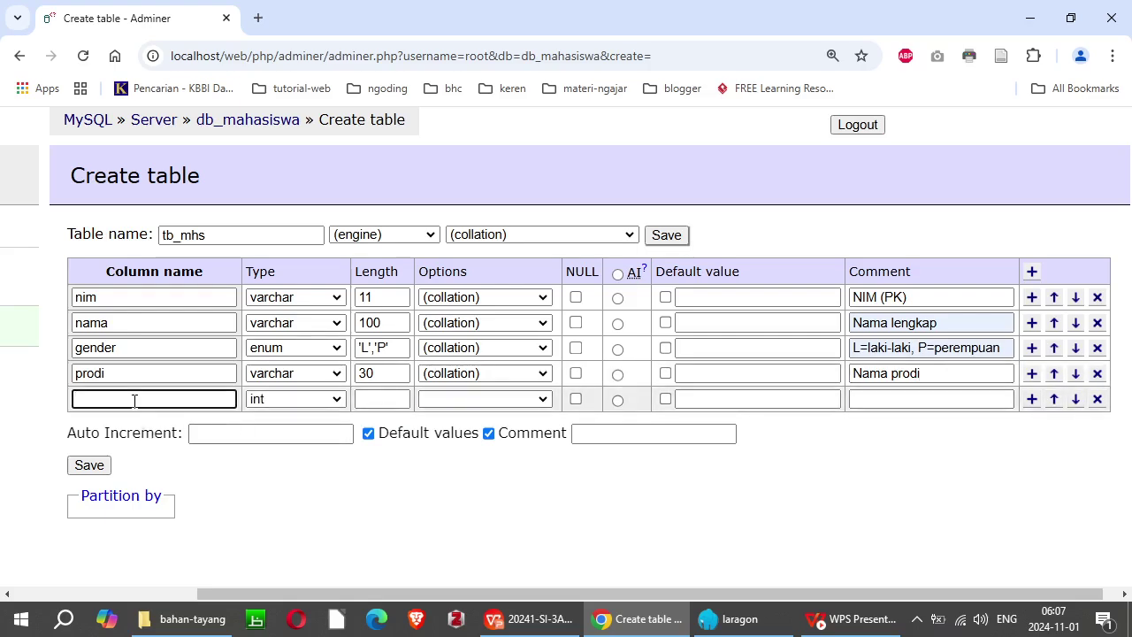
text(angkatan)
key(Tab)
key(v)
key(Tab)
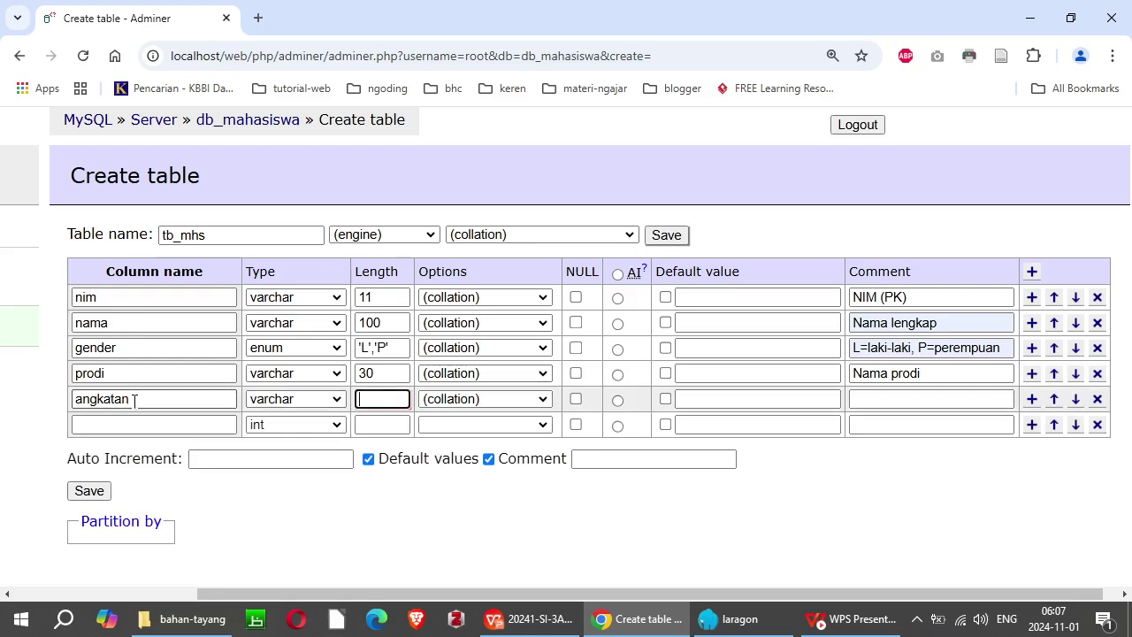
text(4)
click(914, 400)
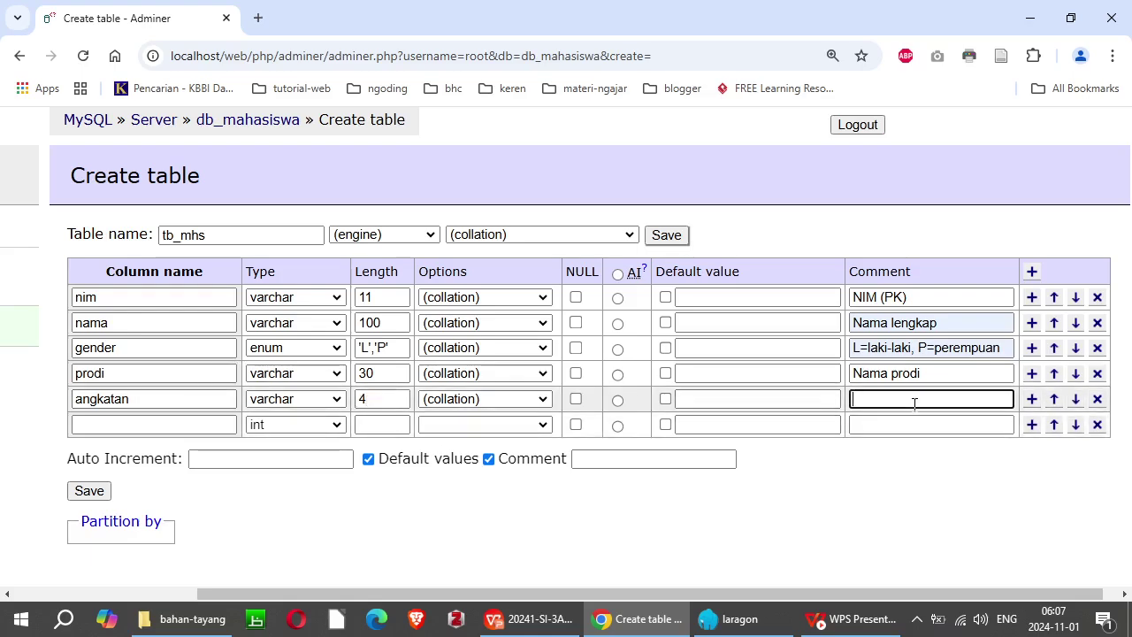
text(Tahun angkatan)
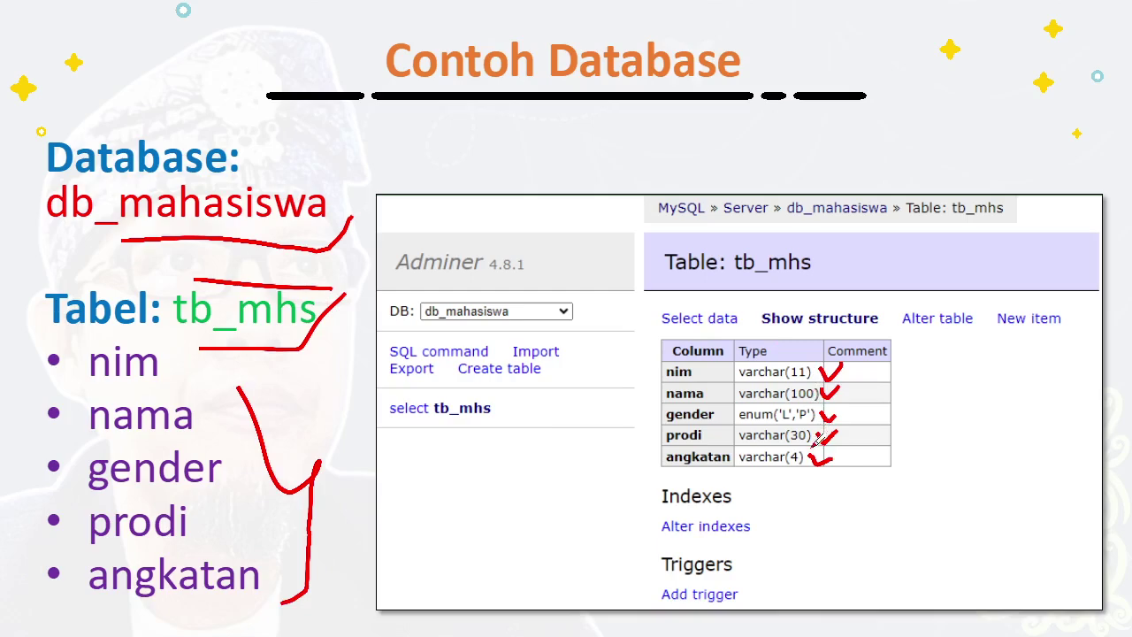
Step: Switch from the Contoh Database slide back to the Adminer Create table form
key(alt+Tab)
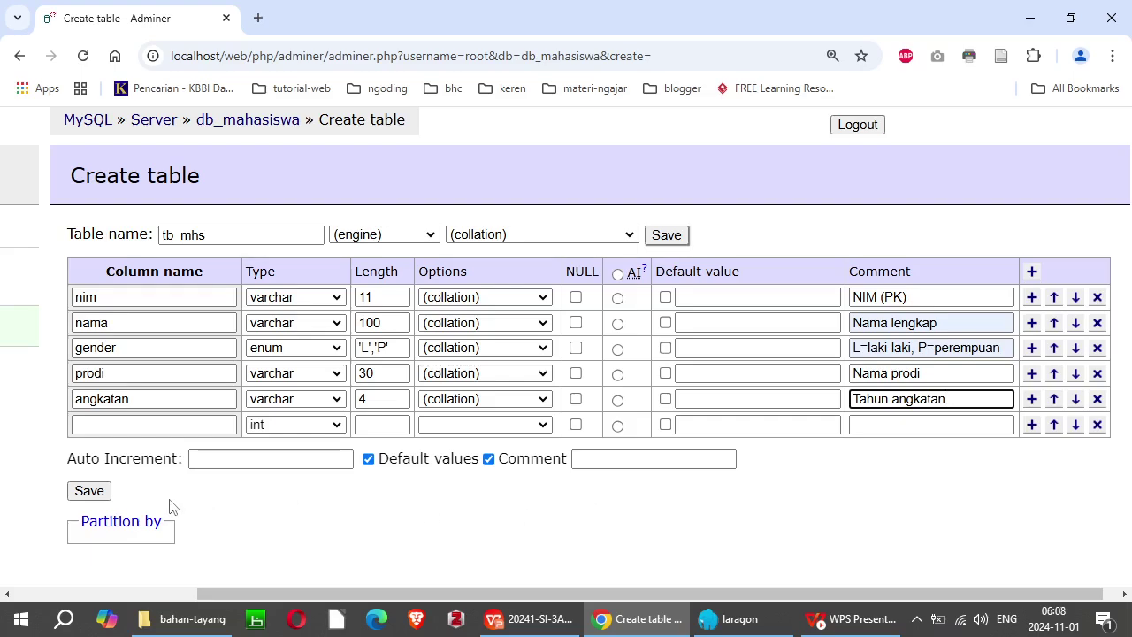
Step: Save tb_mhs and go back to db_mahasiswa, where it shows as an empty MyISAM table
click(89, 492)
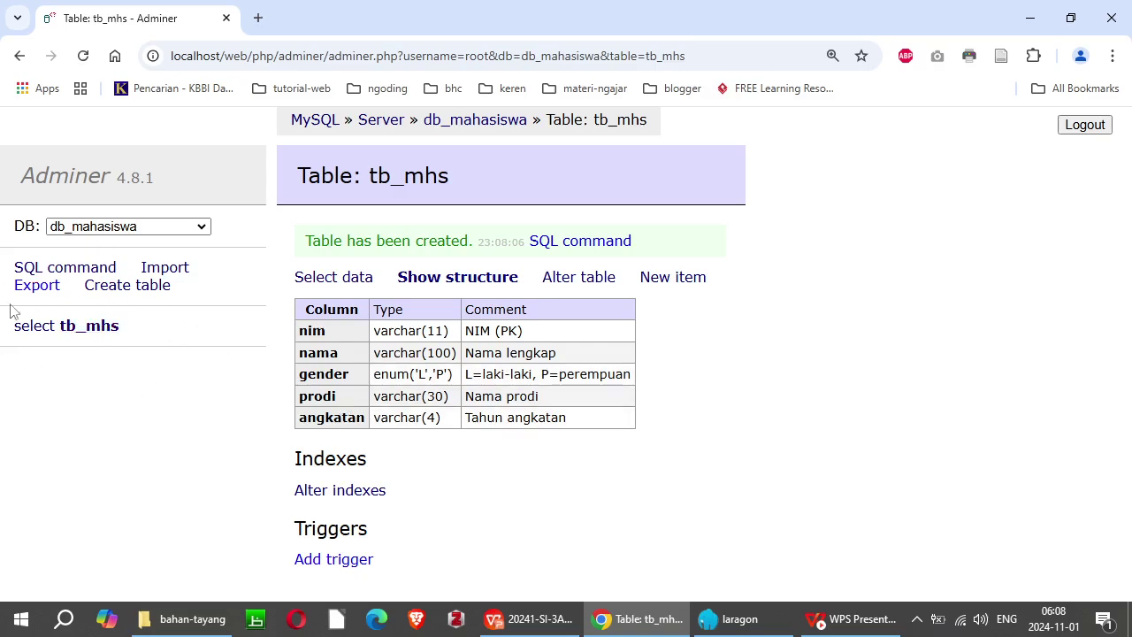
click(484, 128)
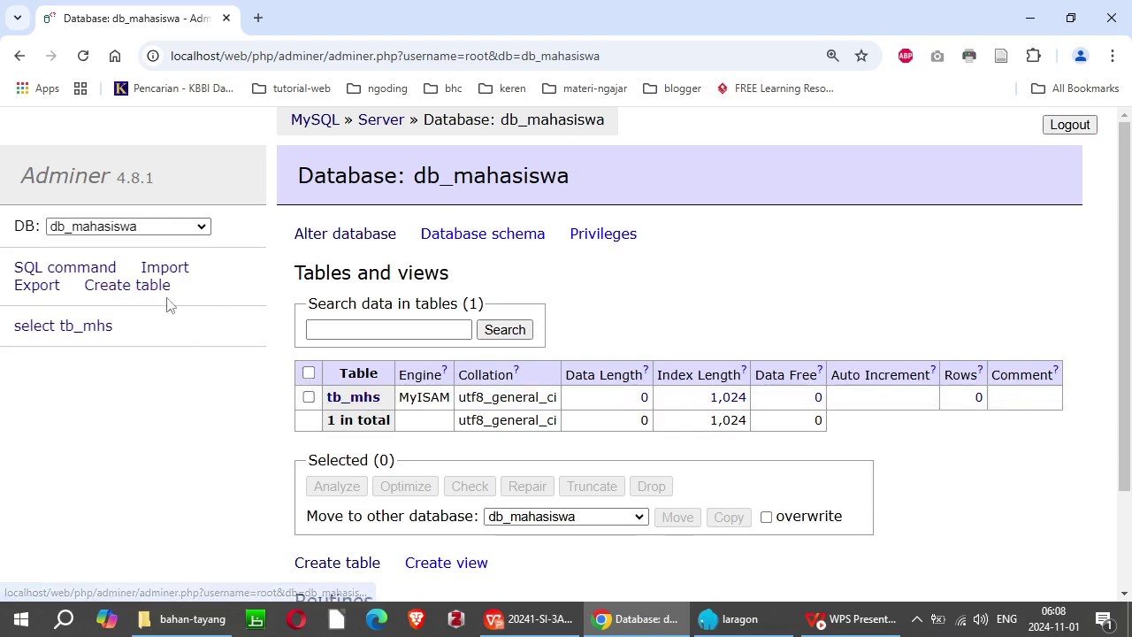
Step: Open tb_mhs, view its still-empty data, then return to its structure page
click(83, 335)
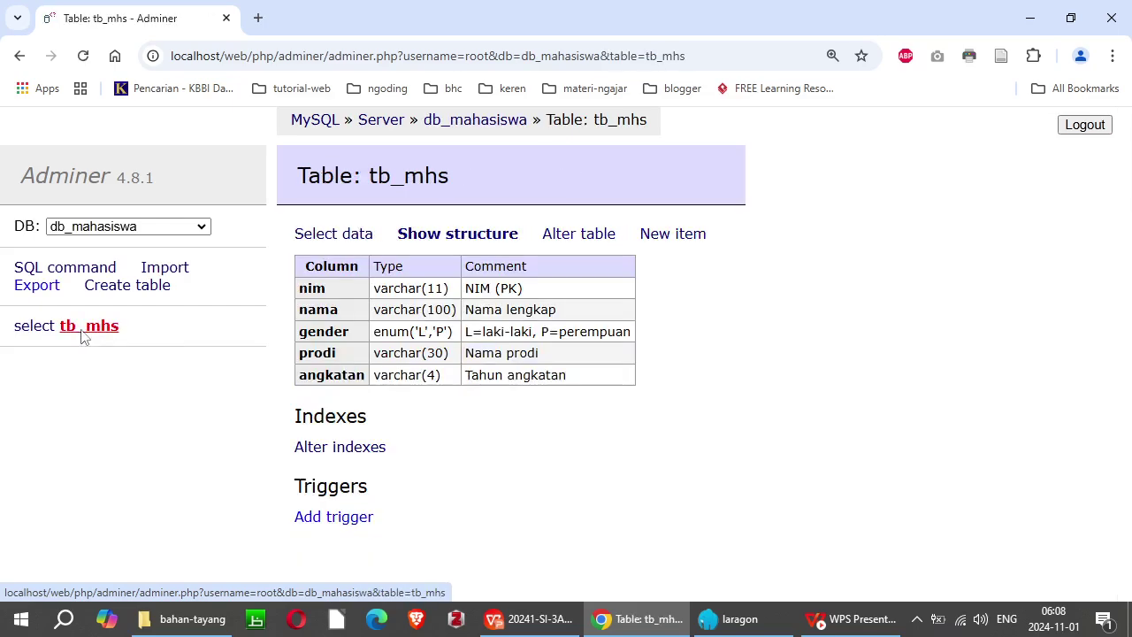
click(336, 239)
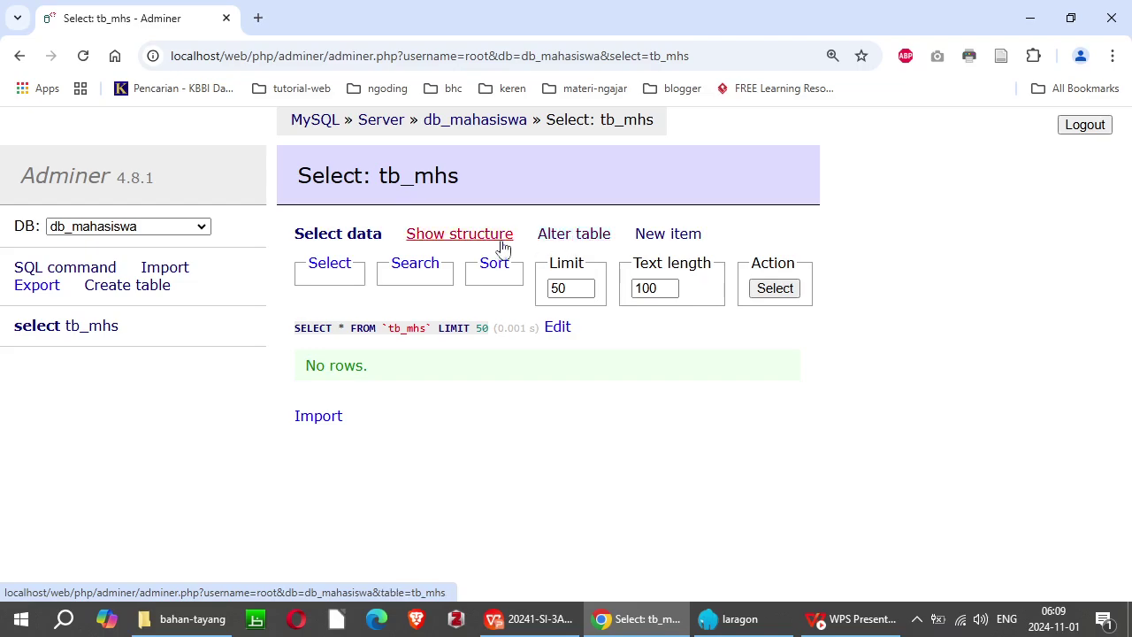
click(463, 244)
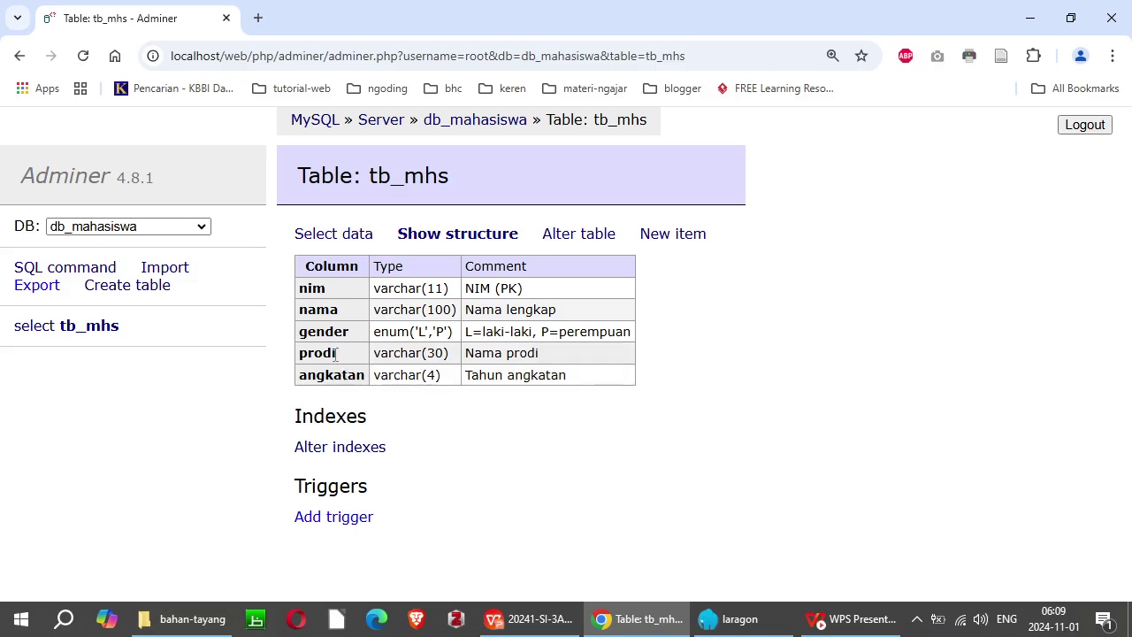
Step: In Alter table, move angkatan up twice so it follows nama, and save
click(579, 237)
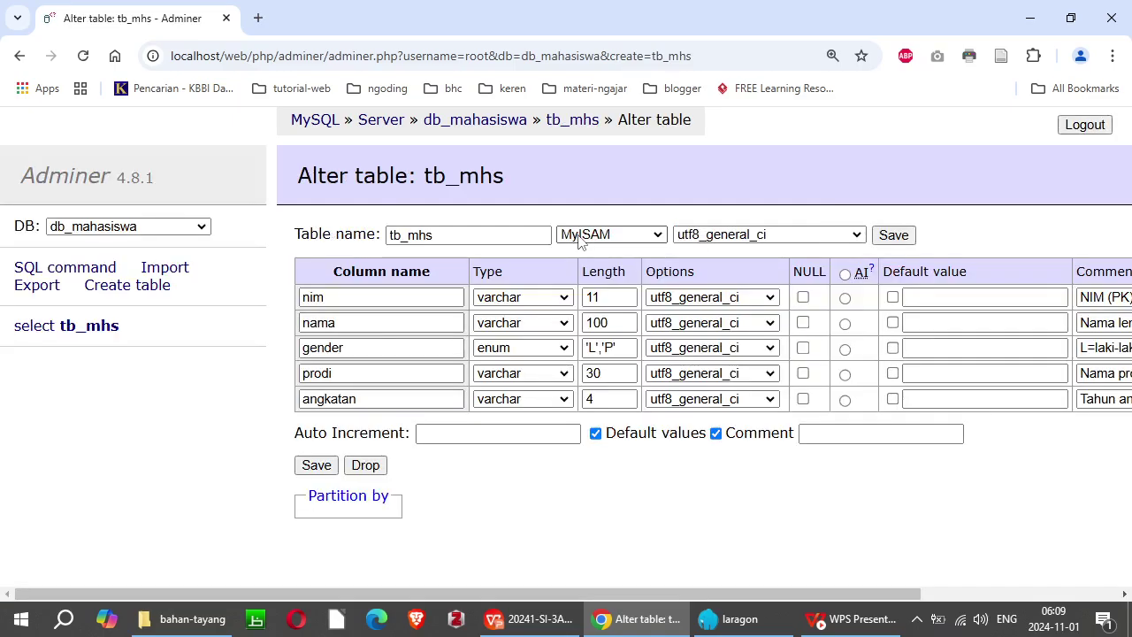
drag(532, 594, 806, 583)
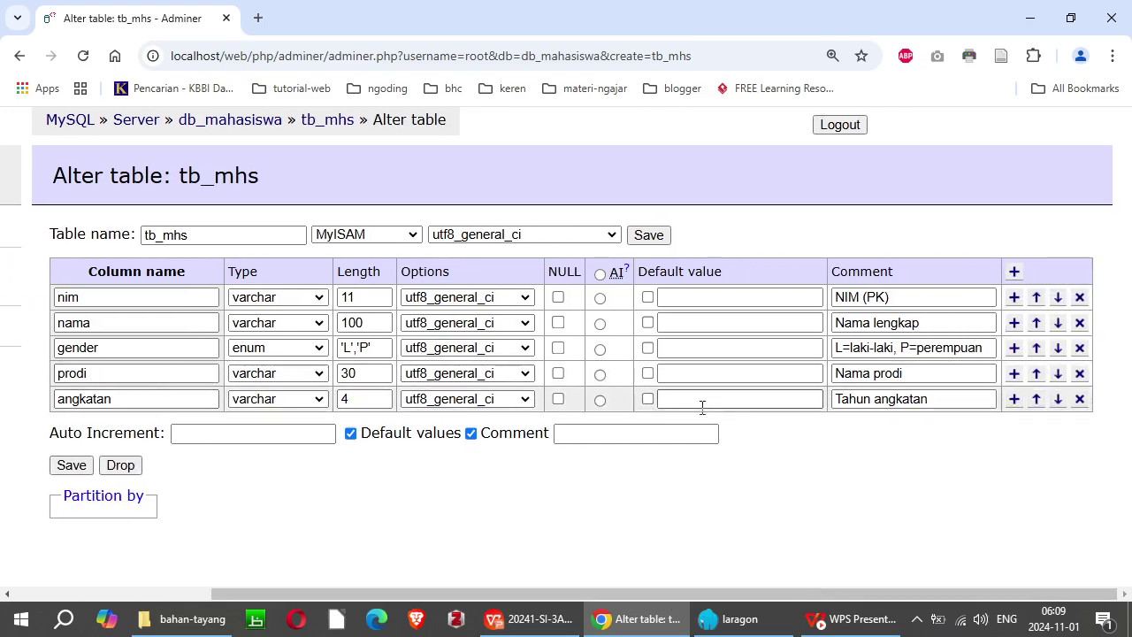
click(1037, 400)
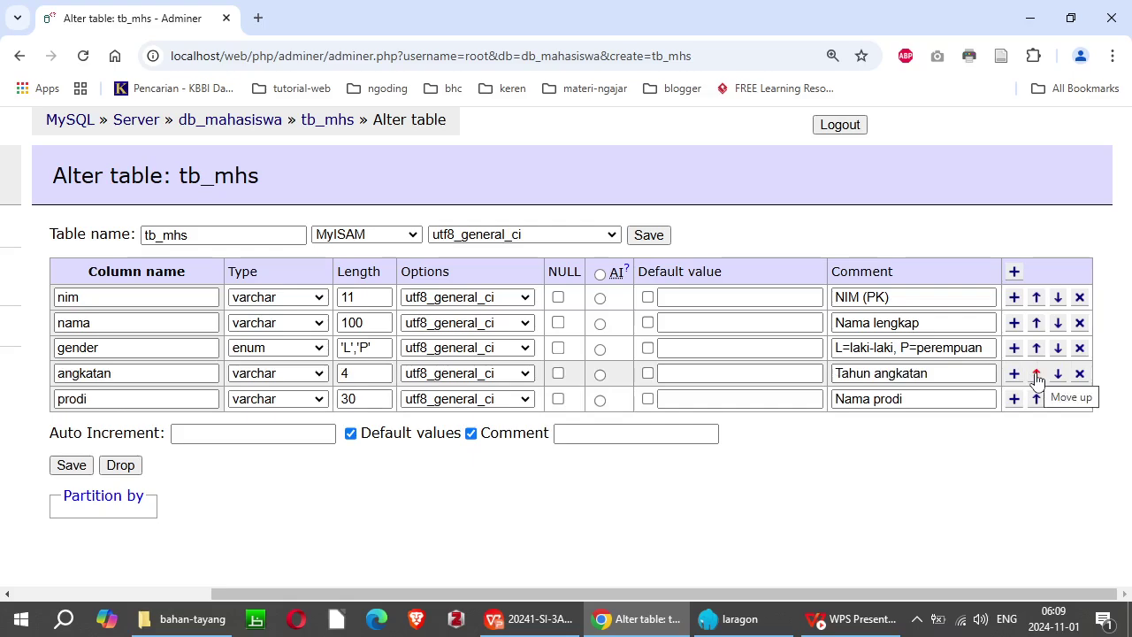
click(1037, 374)
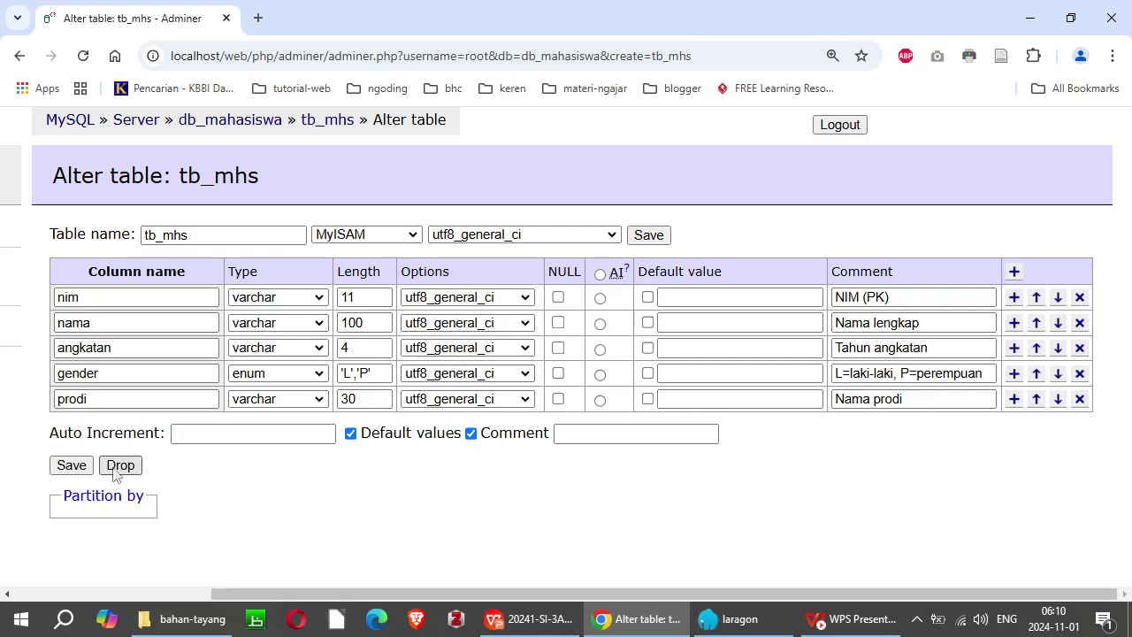
click(77, 471)
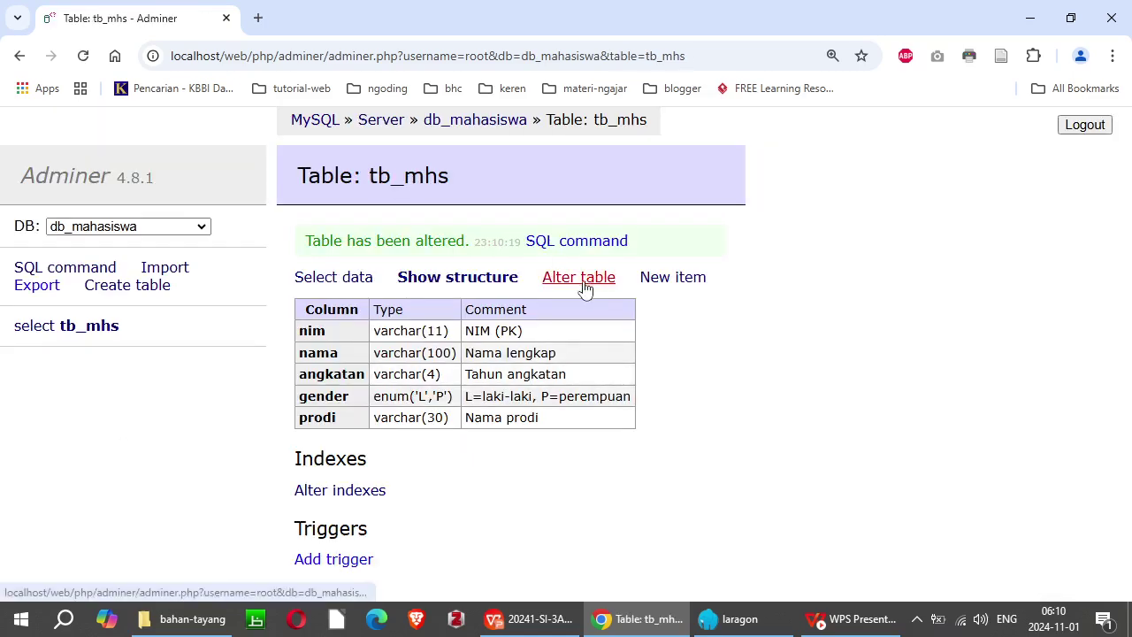
click(482, 124)
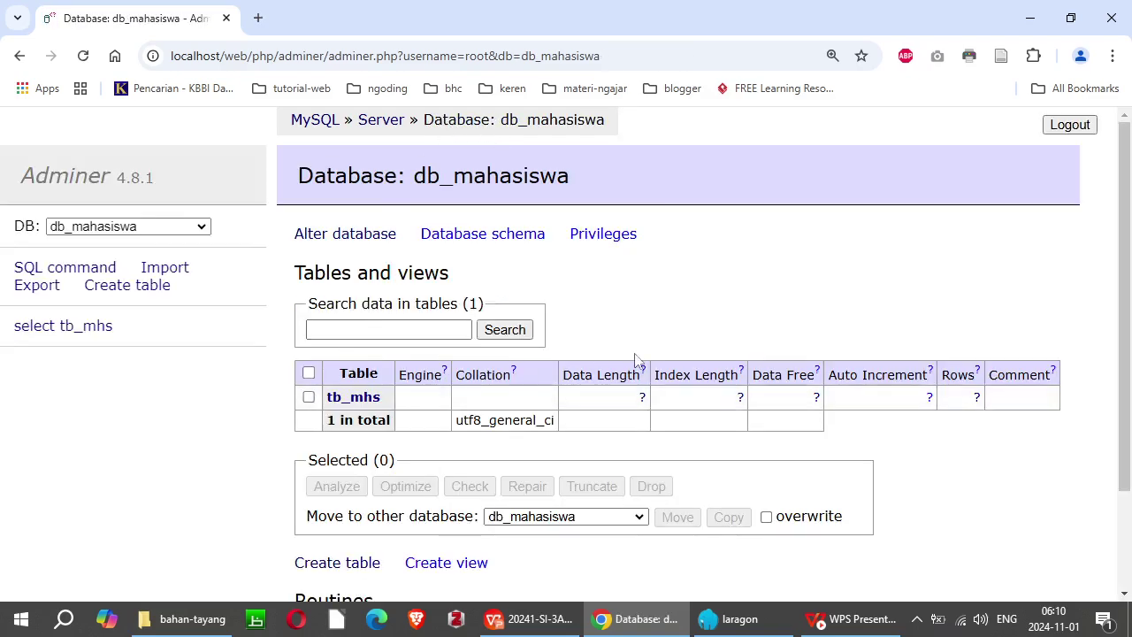
click(309, 398)
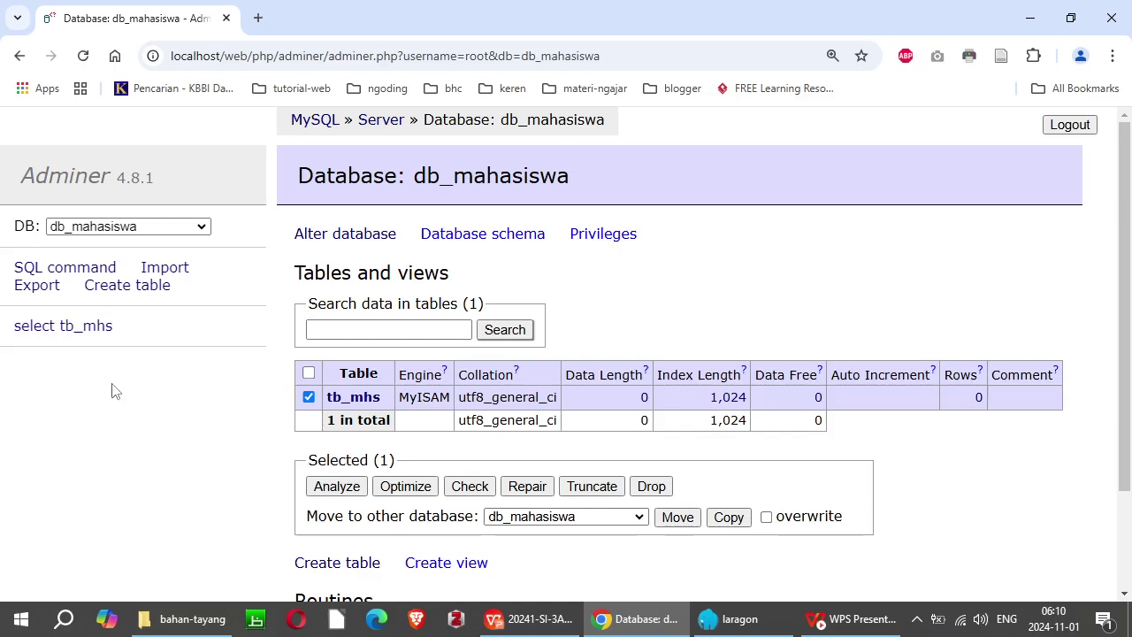
click(360, 404)
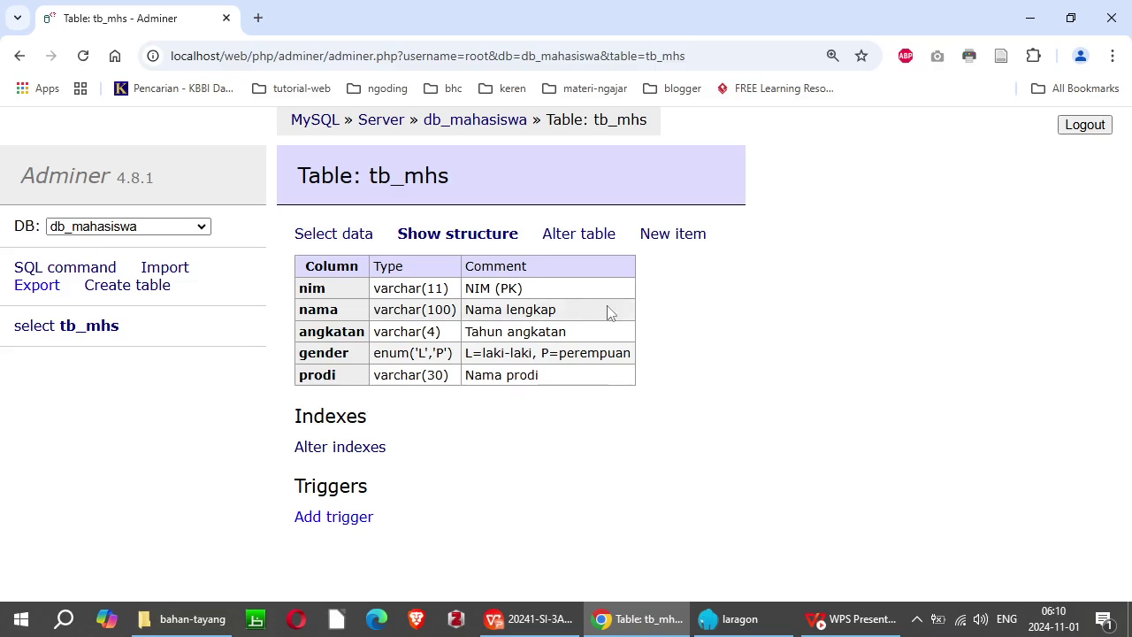
Step: Add sandi varchar(40) after nim, commented 'sandi format md5', and comment the table 'untuk menyimpan data mahasiswa'
click(596, 237)
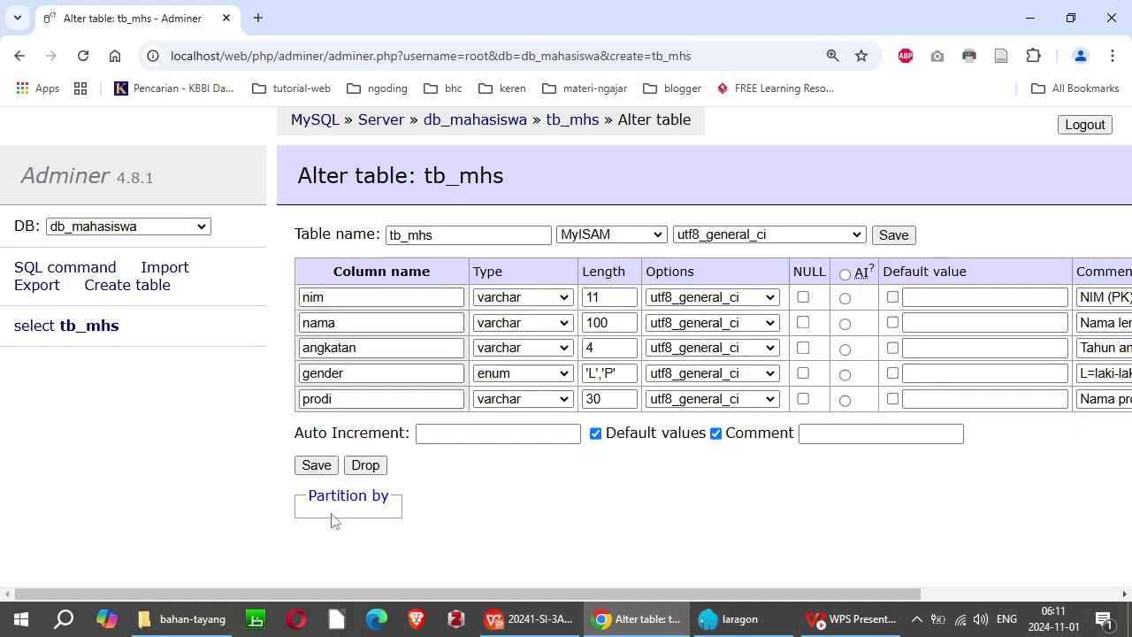
drag(704, 597, 884, 598)
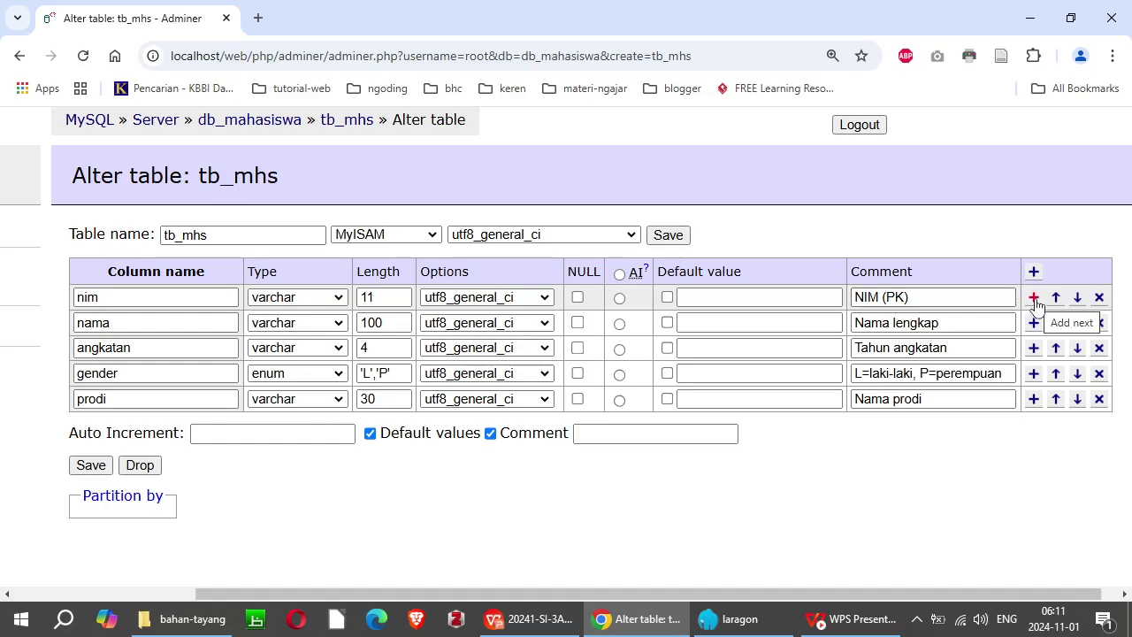
click(1033, 297)
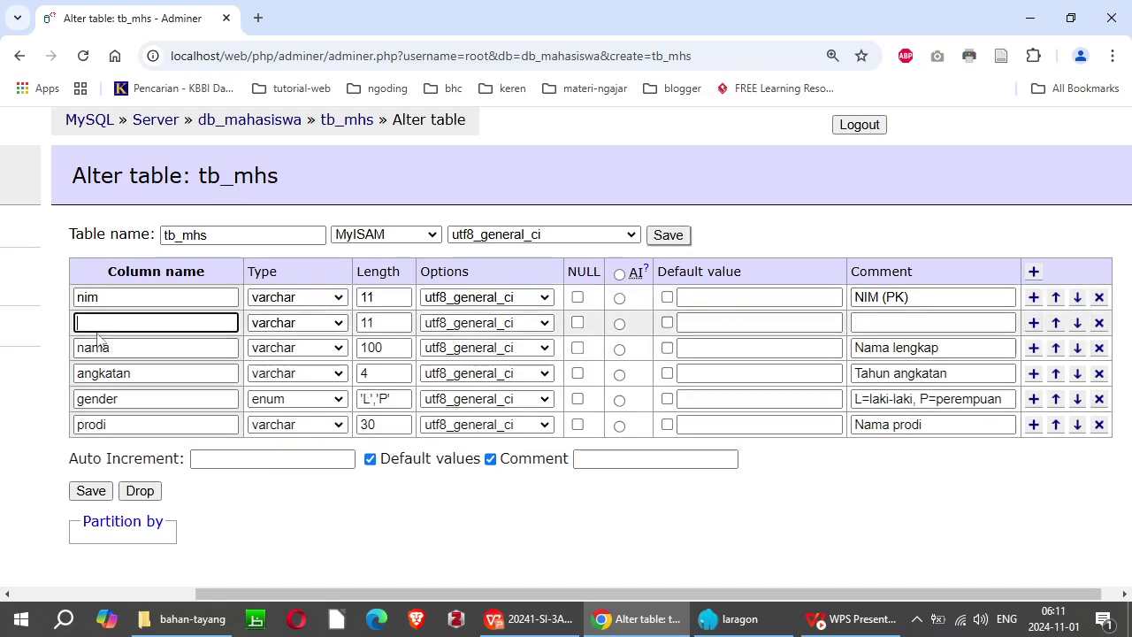
text(sard)
key(Tab)
key(Tab)
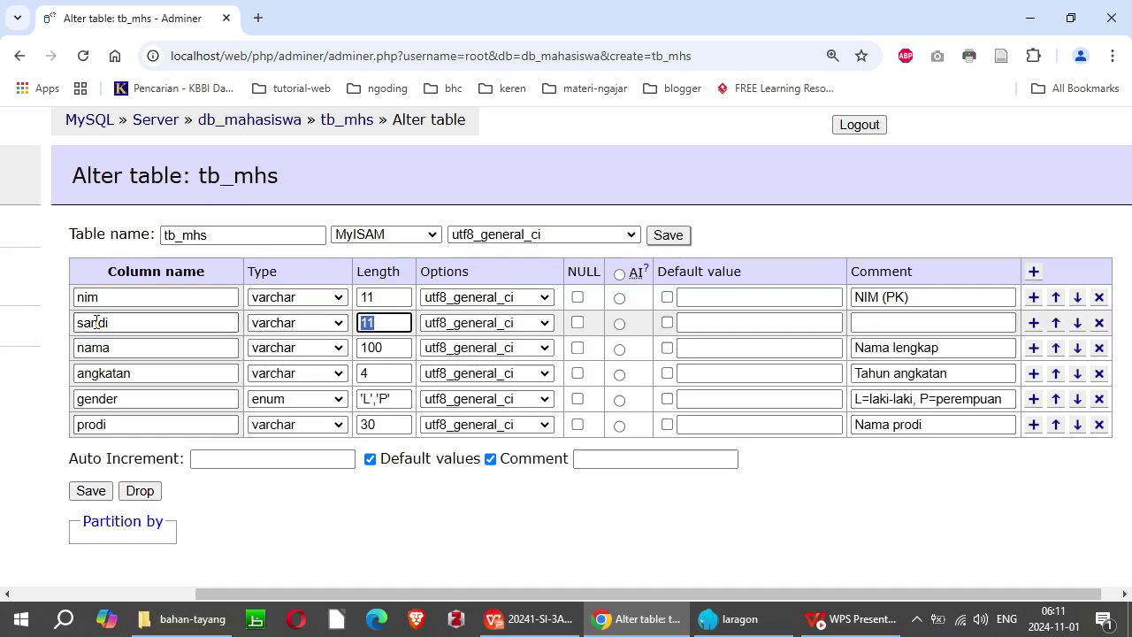
text(40)
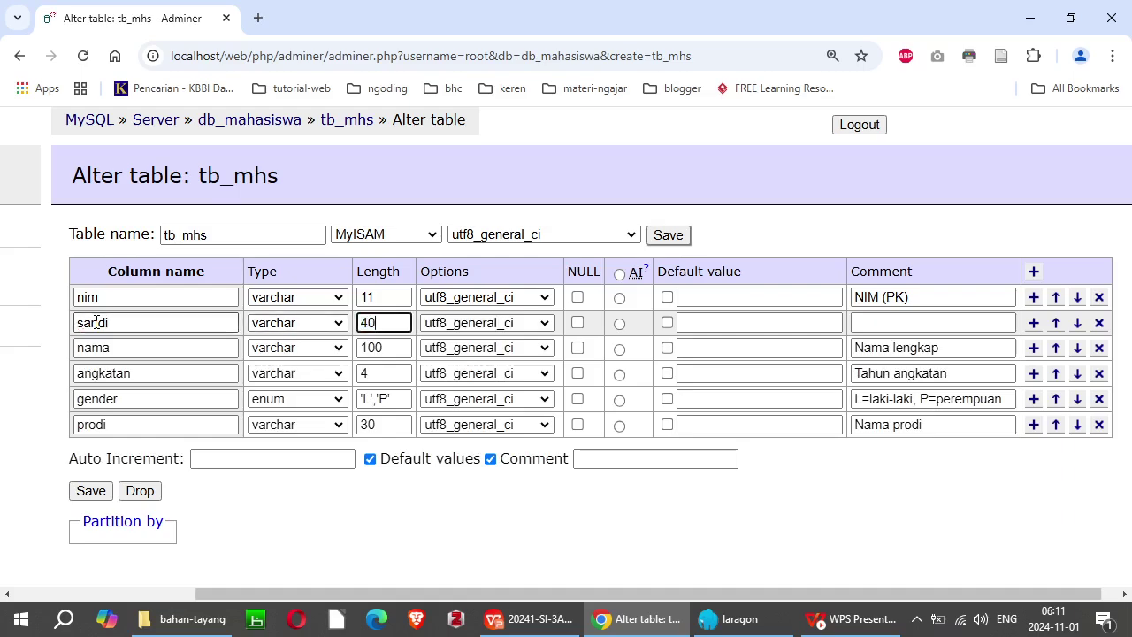
click(879, 321)
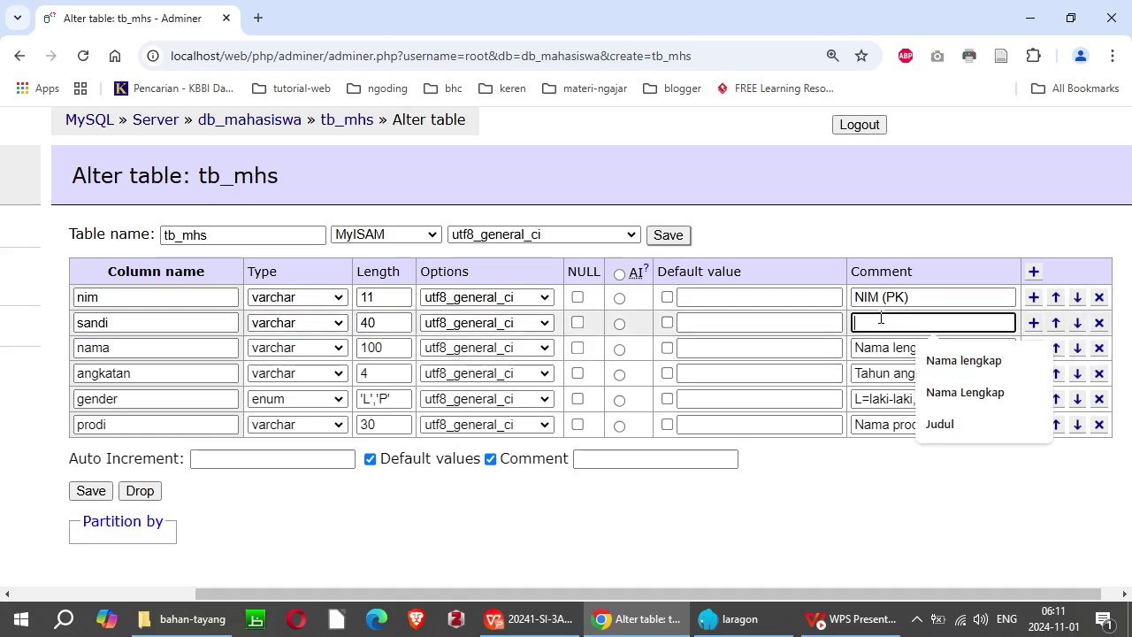
text(sandi)
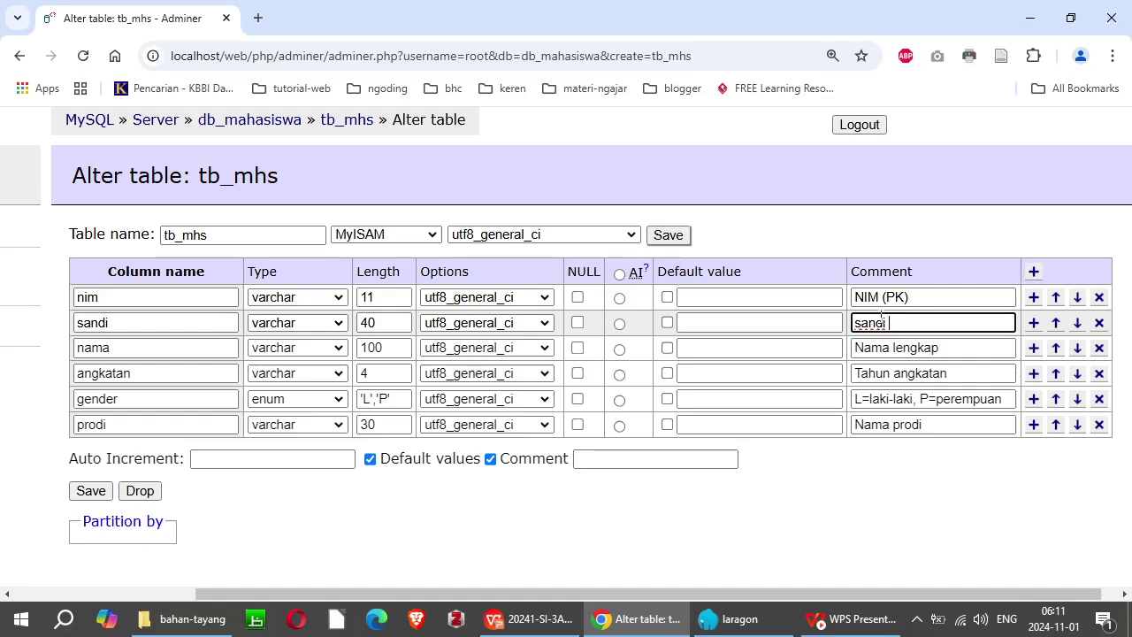
text( format md5)
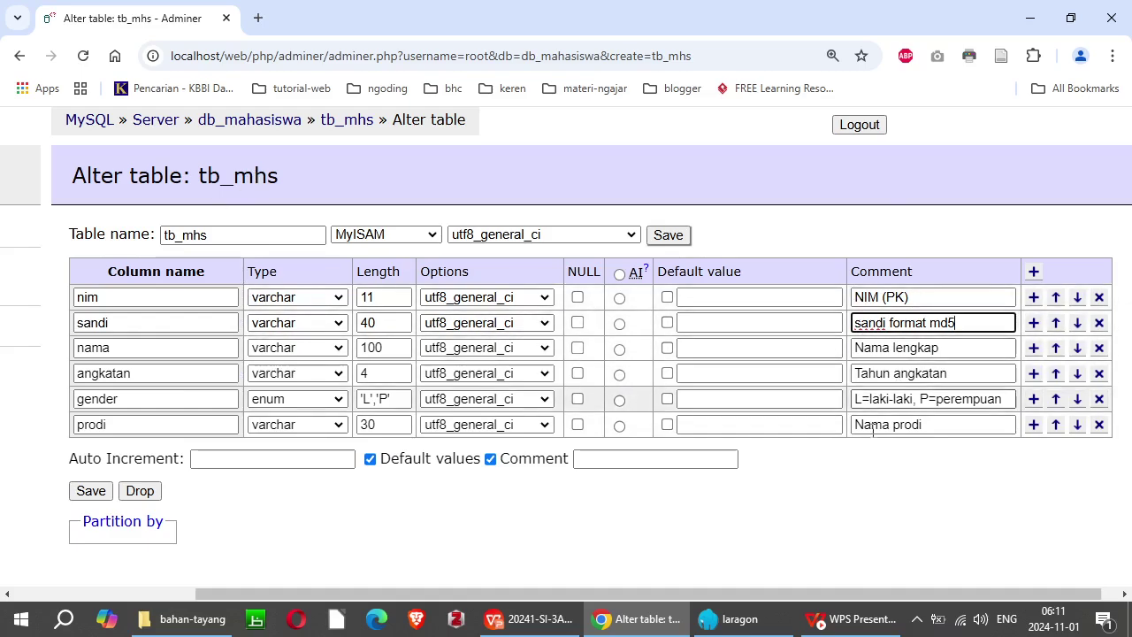
click(622, 459)
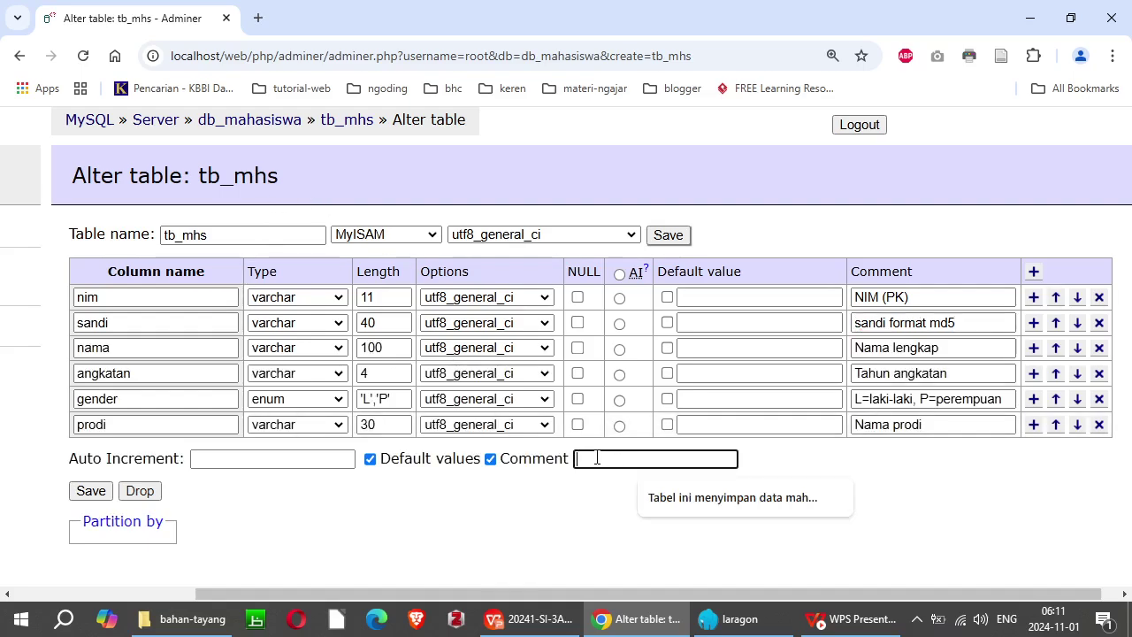
text(untuk men)
text(yimpan data )
text(mahasiswa)
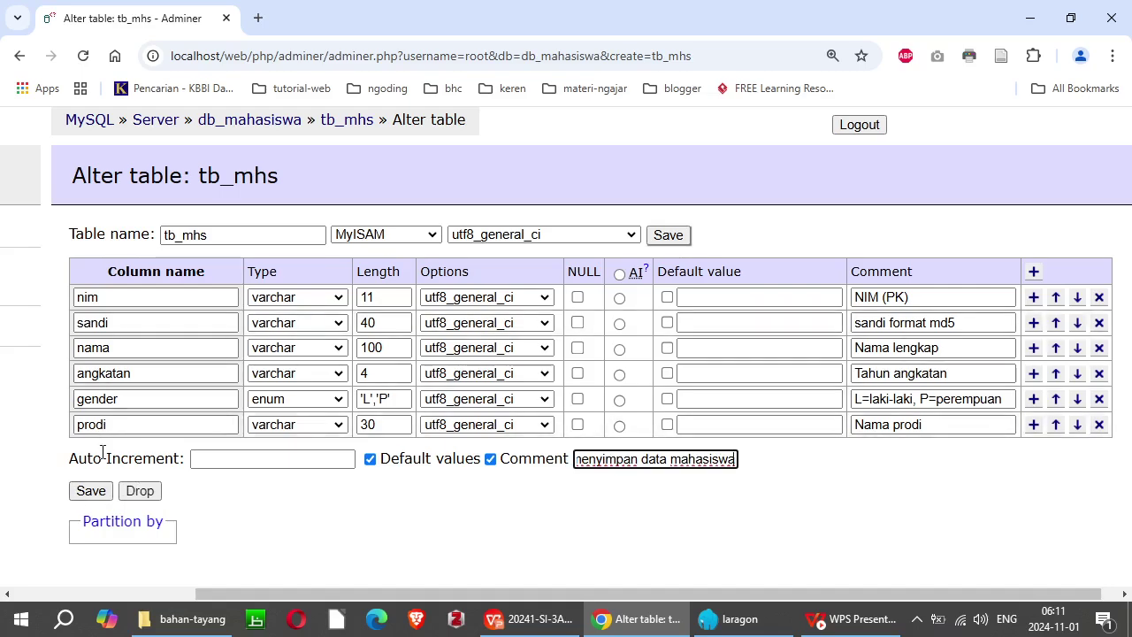
Step: Save the tb_mhs column changes and go to its Alter indexes page
click(91, 492)
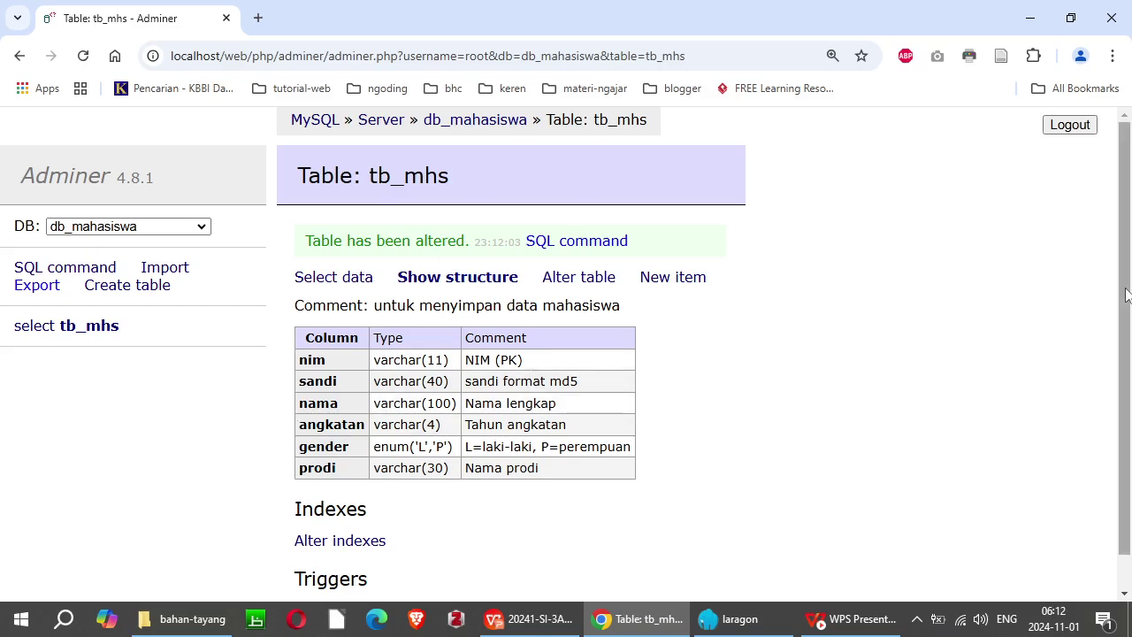
scroll(1126, 297, down, 1)
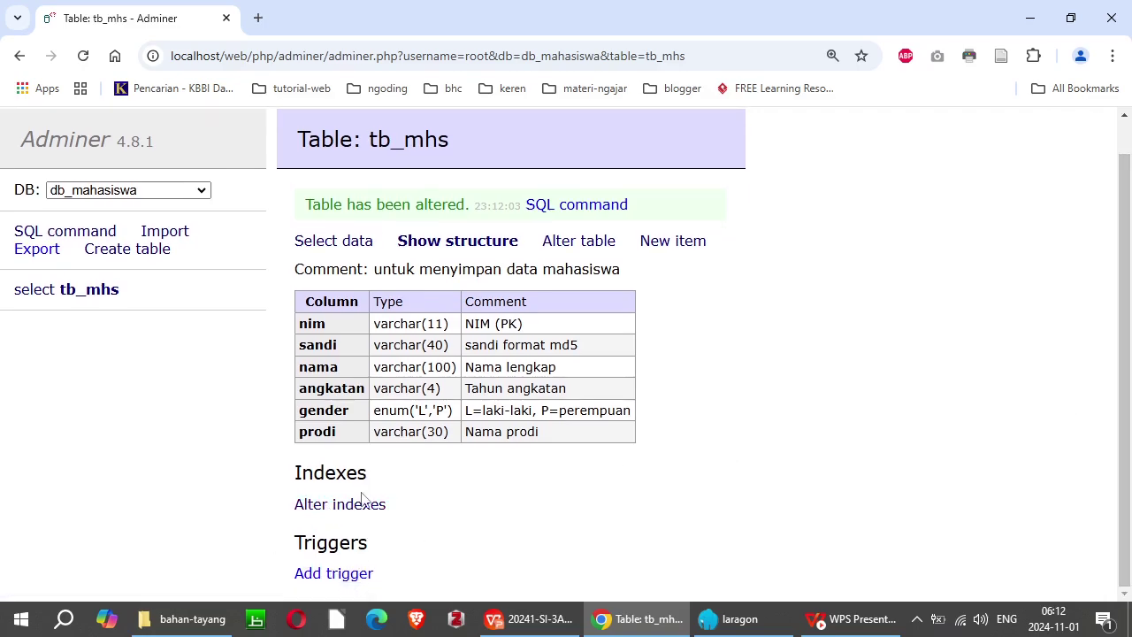
click(355, 504)
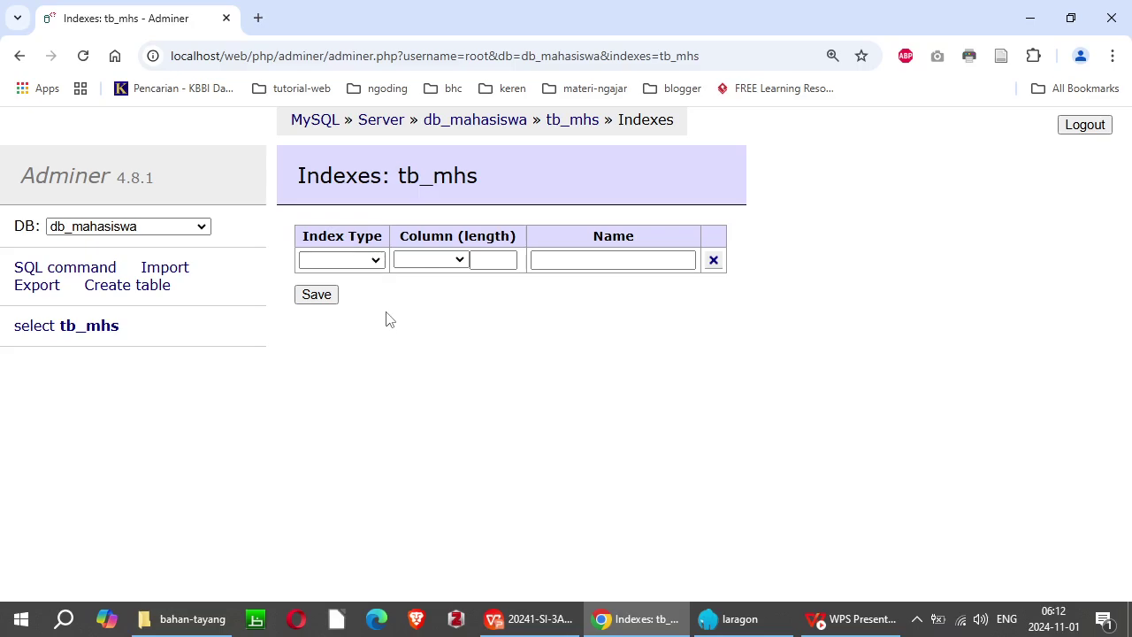
Step: Create a PRIMARY index on the nim column and save it
click(377, 261)
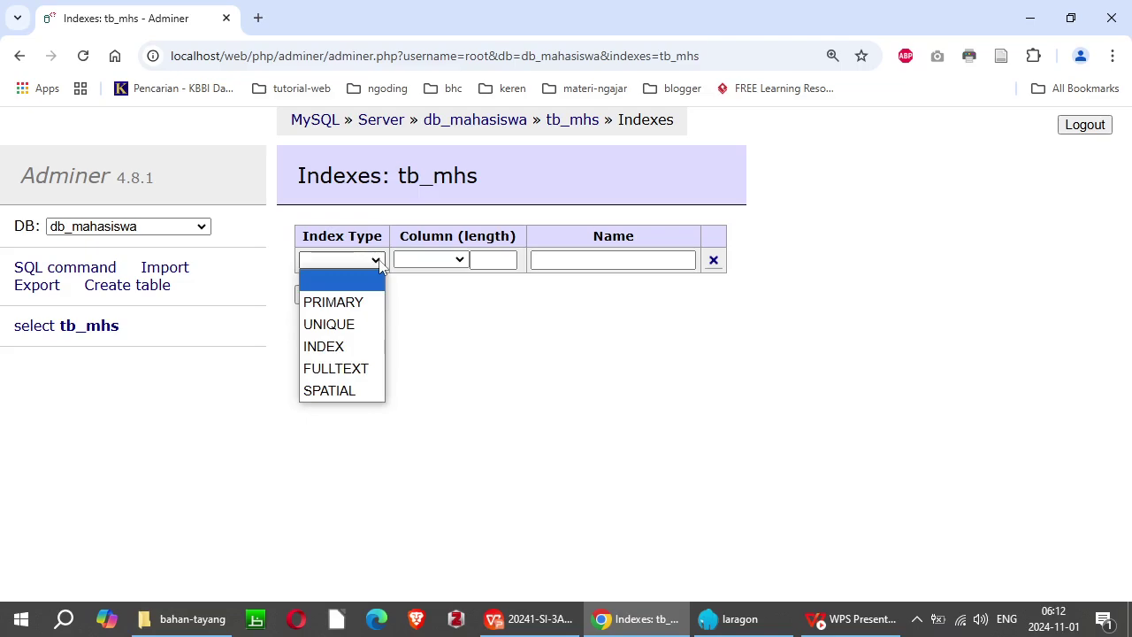
click(337, 302)
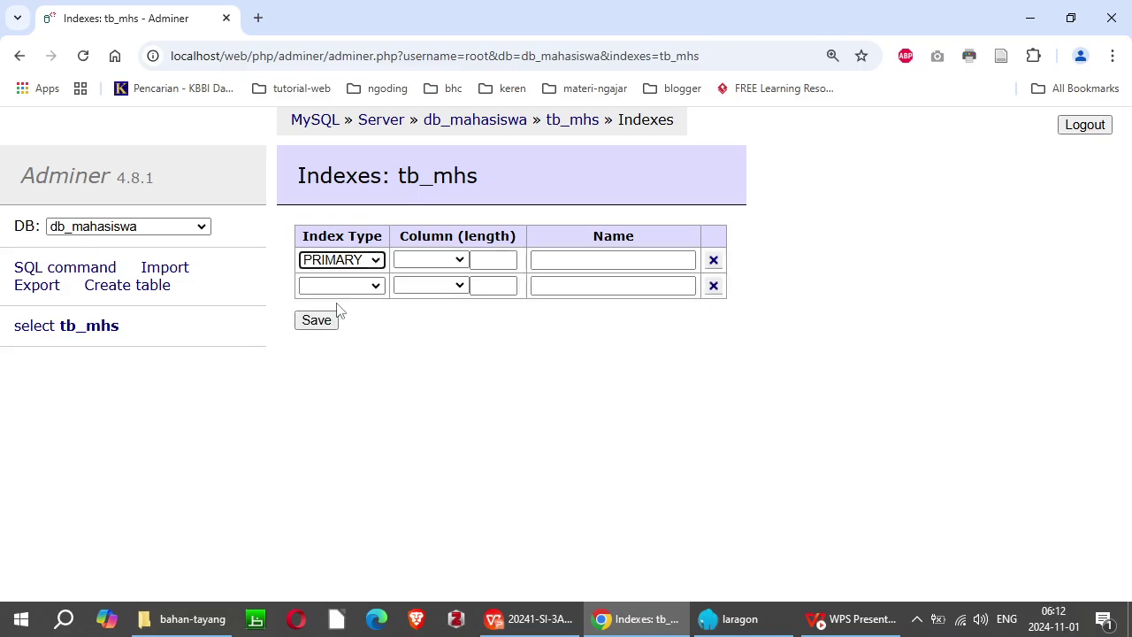
click(460, 261)
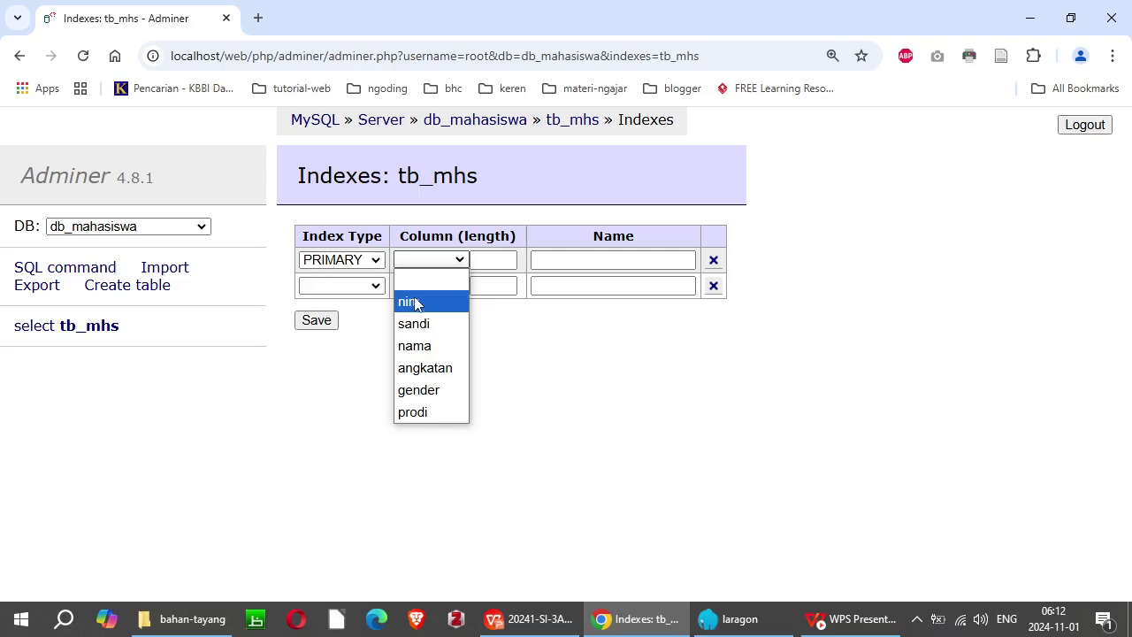
click(419, 302)
click(322, 324)
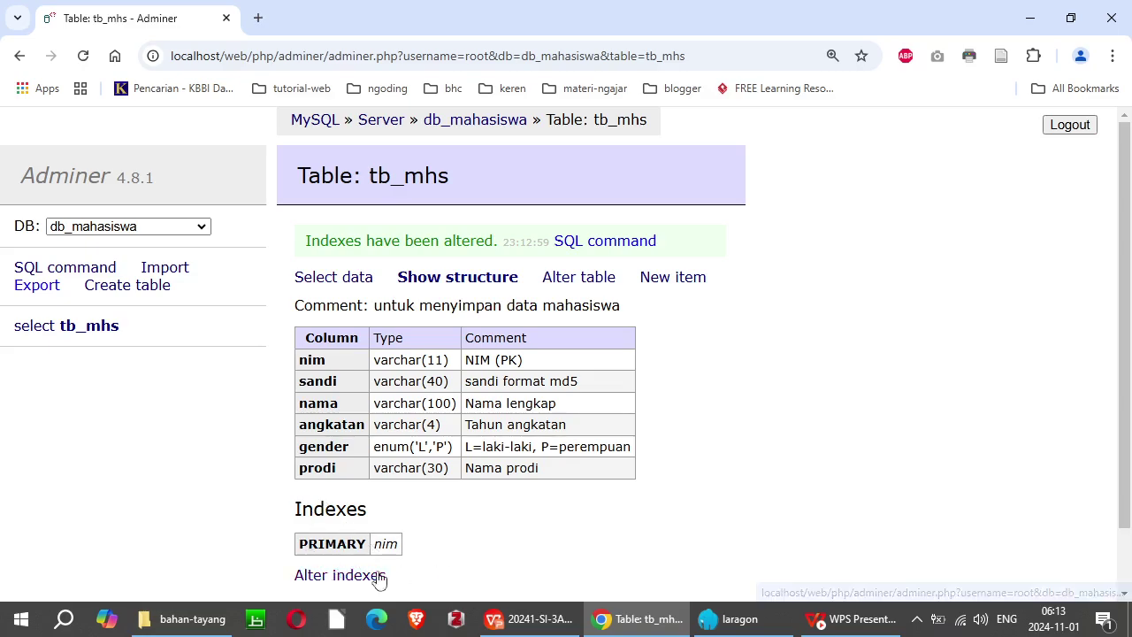
Step: Add a second regular INDEX on nim, nama and angkatan and save it
click(336, 582)
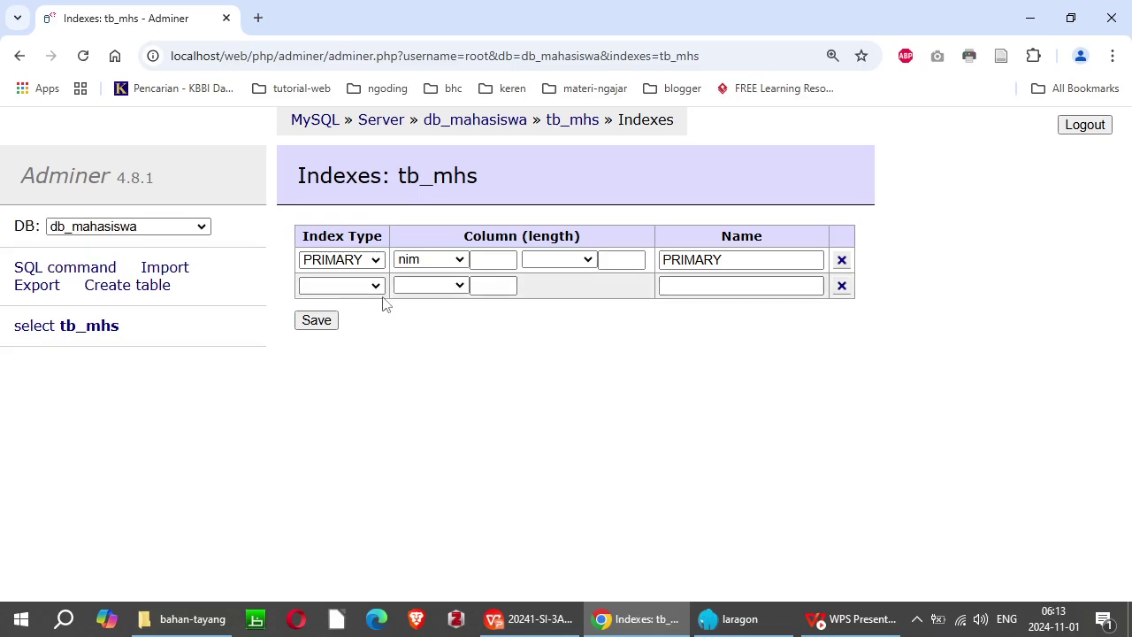
click(378, 286)
click(326, 373)
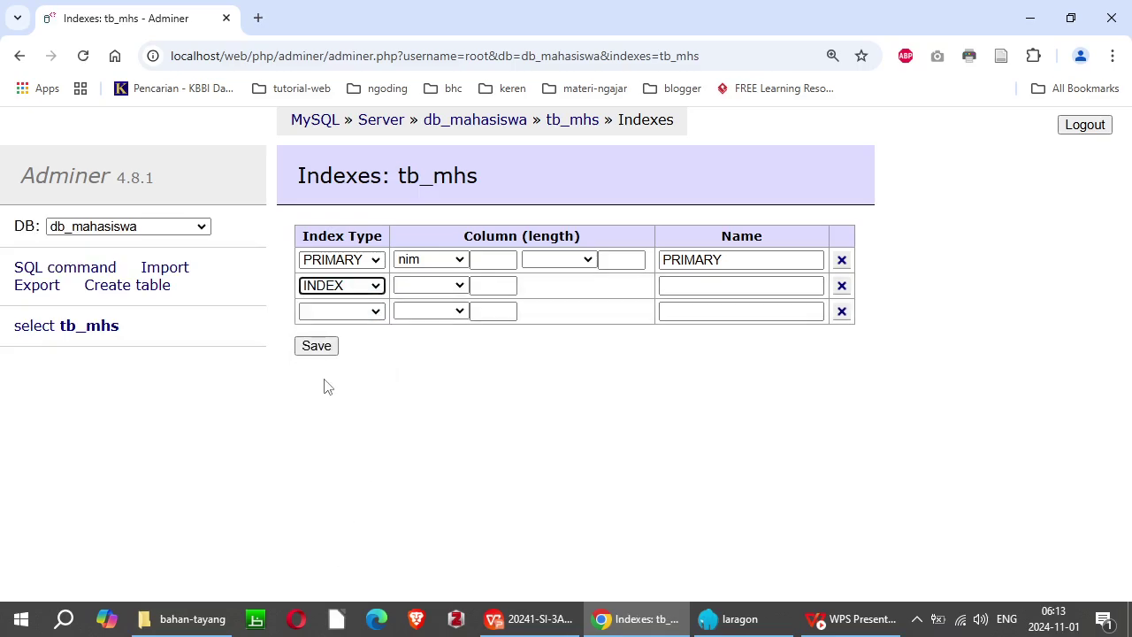
click(461, 286)
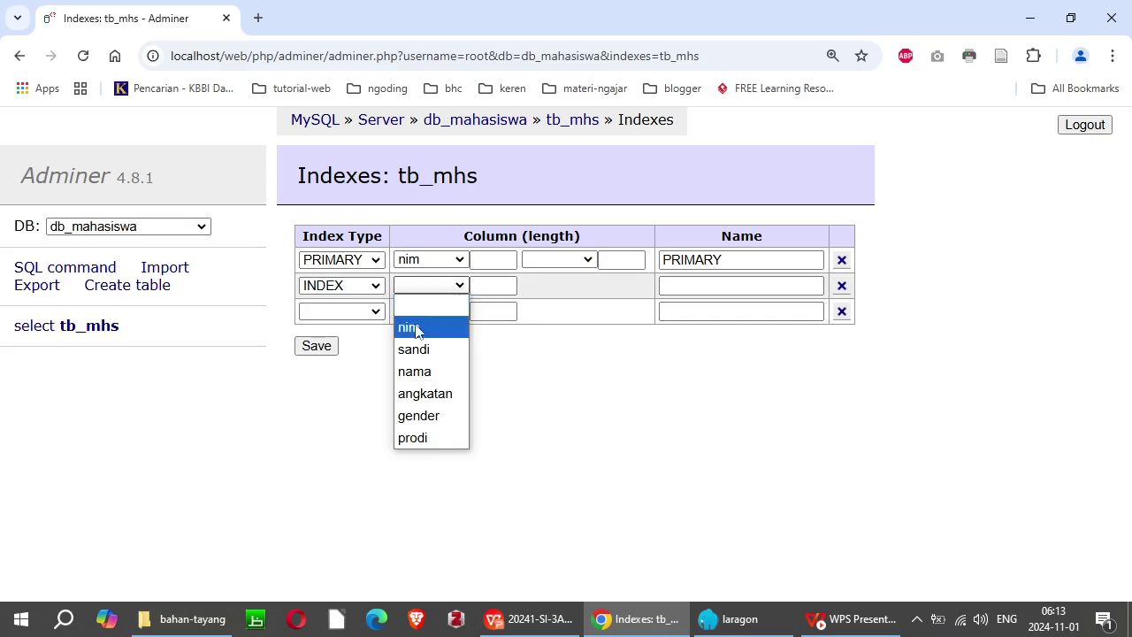
click(407, 327)
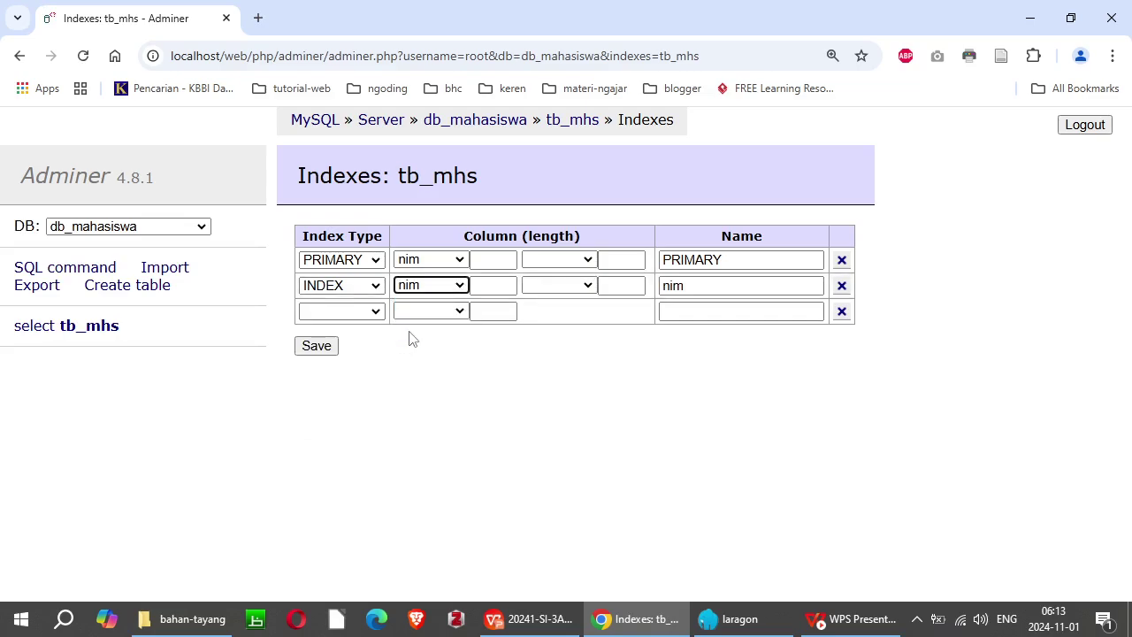
click(588, 284)
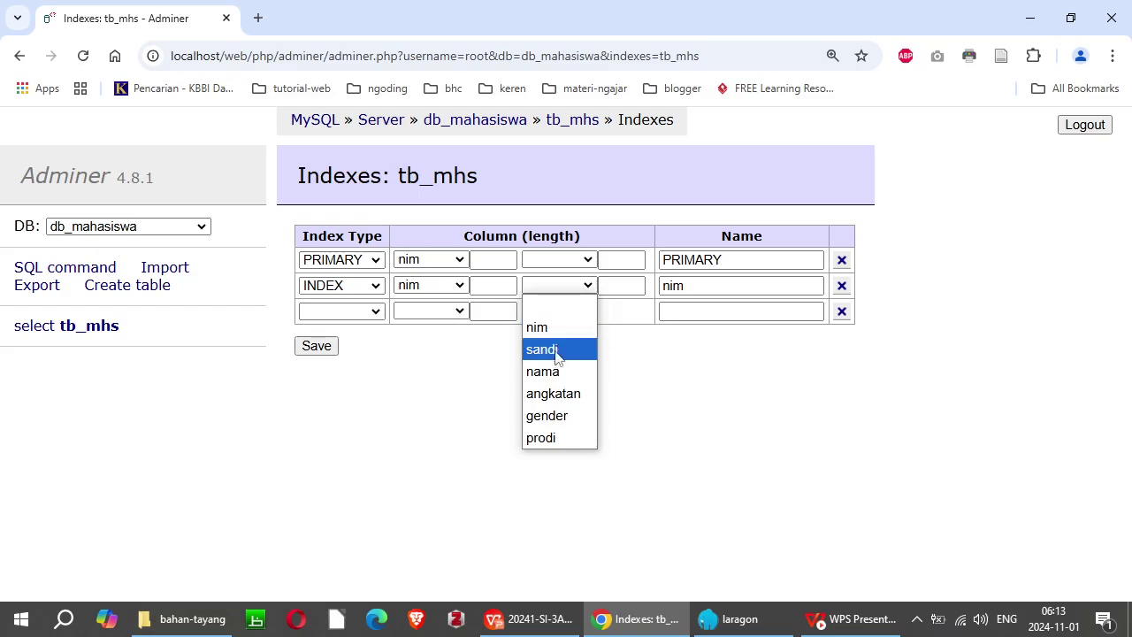
click(554, 375)
click(713, 287)
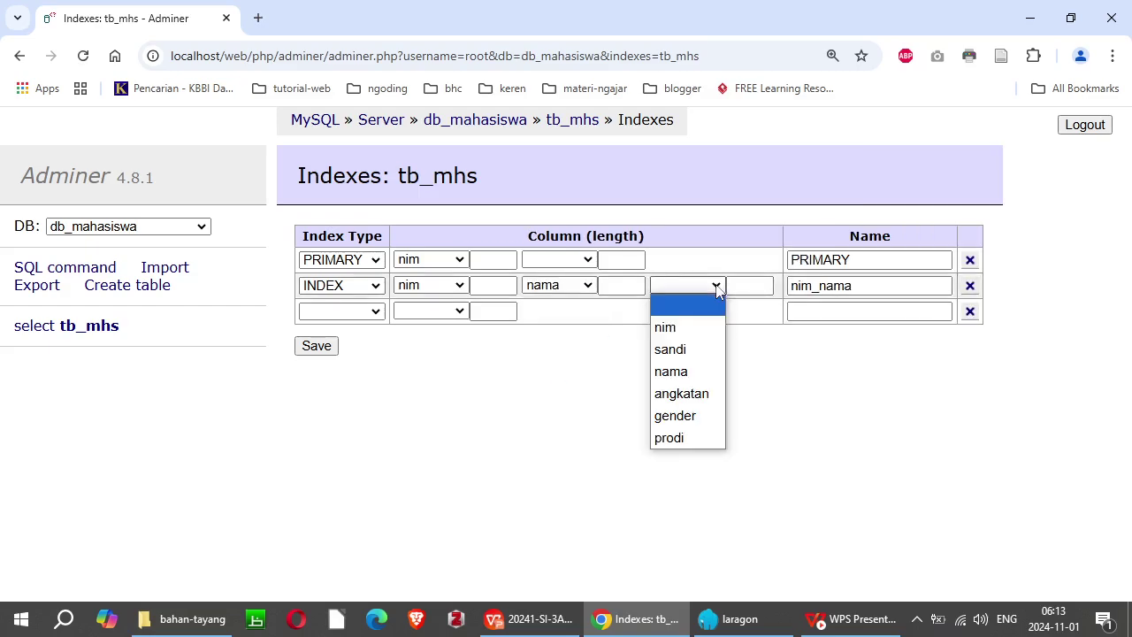
click(693, 399)
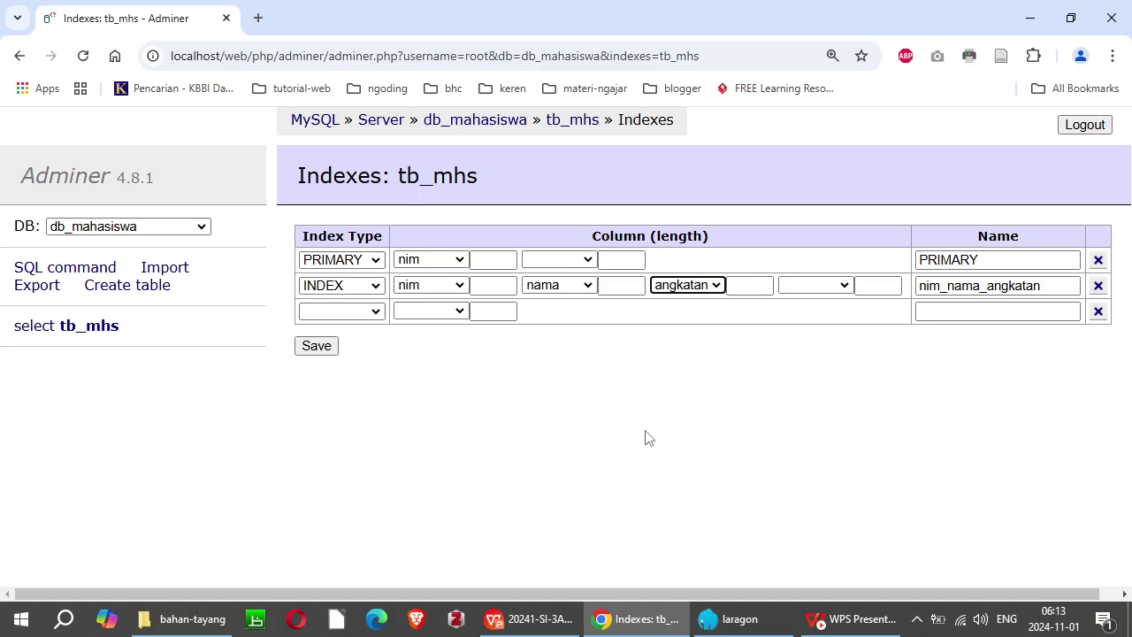
click(325, 348)
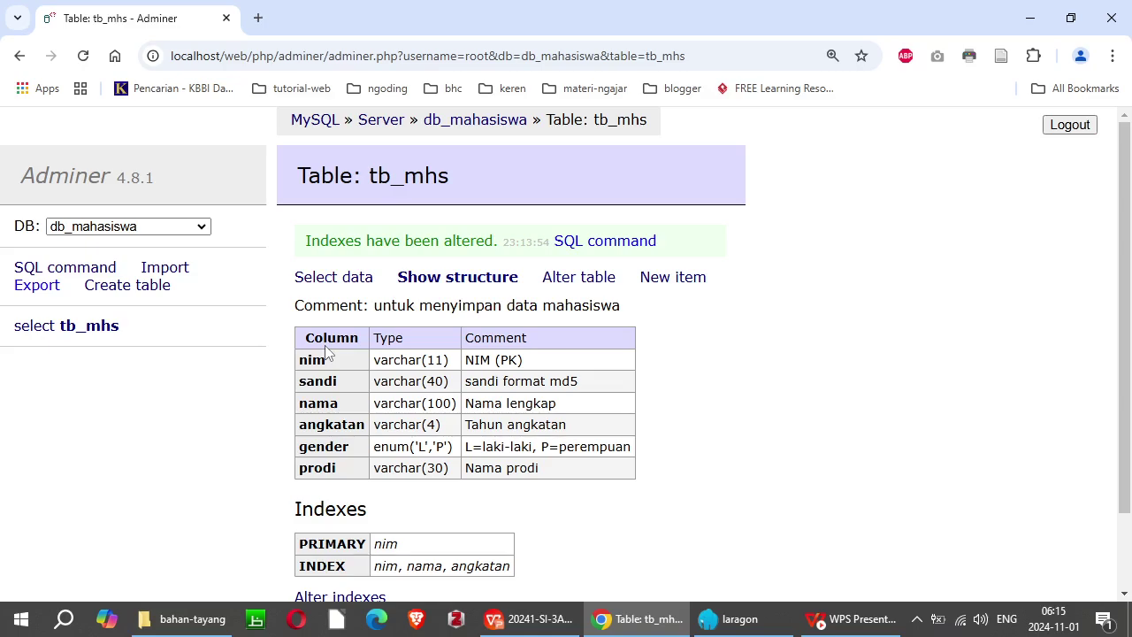
Step: Review the tb_mhs structure page's columns and its PRIMARY and composite indexes
scroll(326, 352, down, 1)
scroll(325, 352, up, 1)
scroll(325, 352, down, 1)
scroll(325, 352, down, 1)
scroll(326, 352, up, 1)
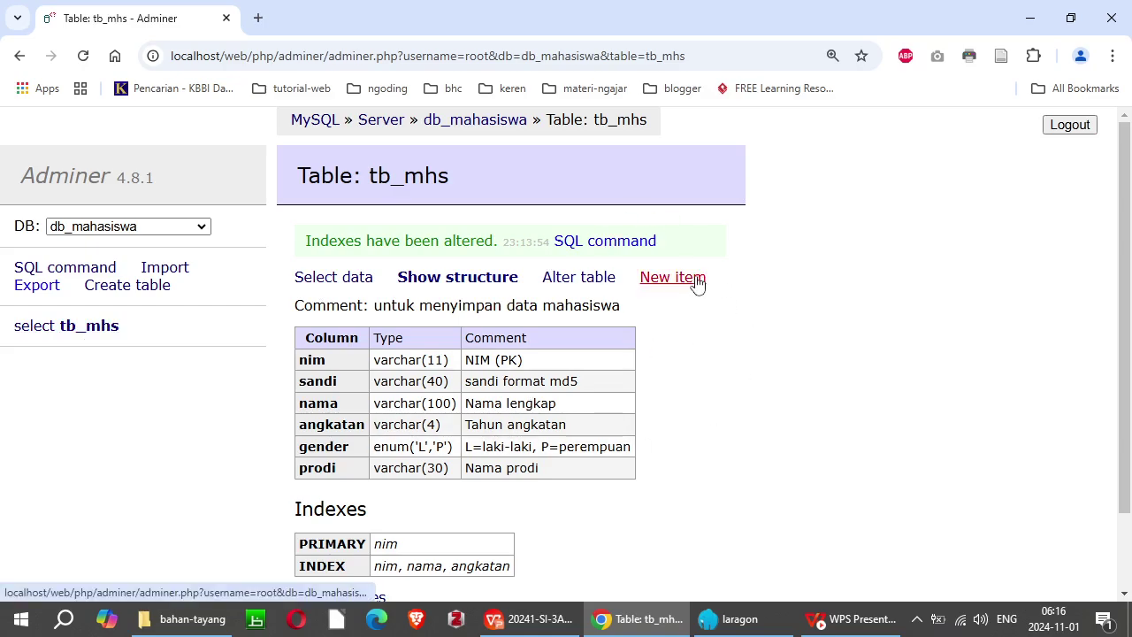
click(918, 622)
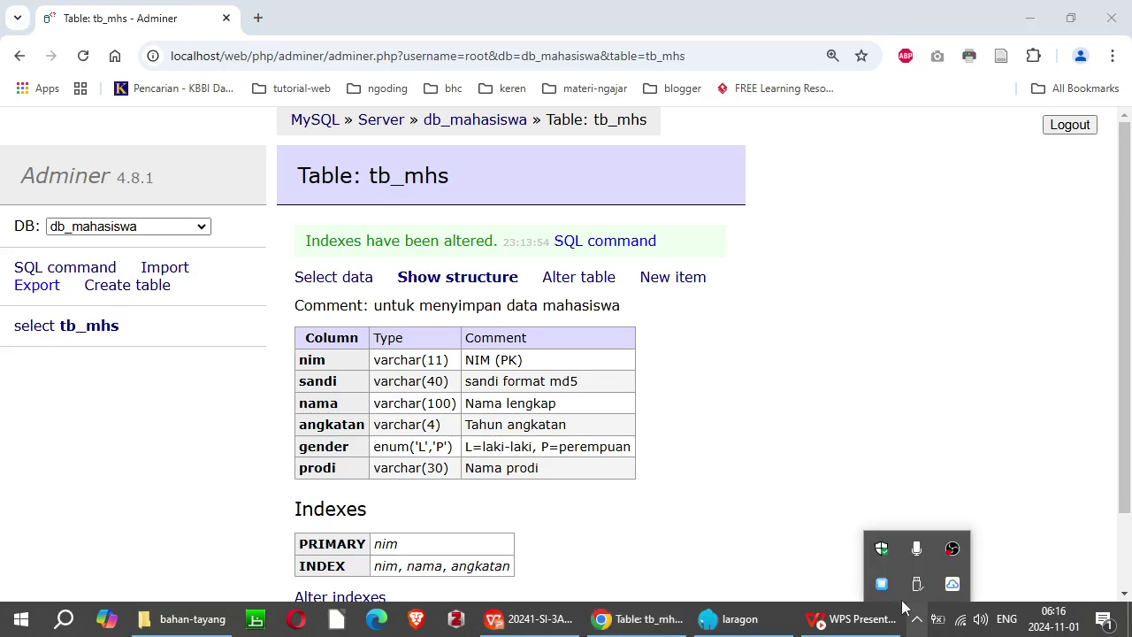
click(694, 323)
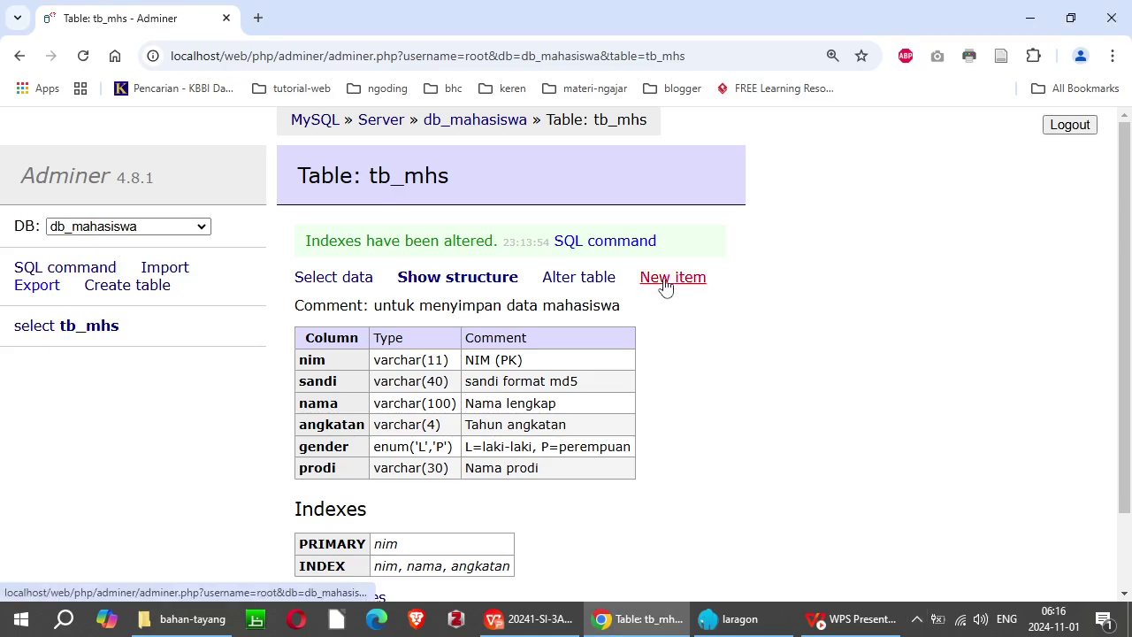
Step: Start a new tb_mhs row, taking nim from autofill and entering a password in sandi
click(666, 282)
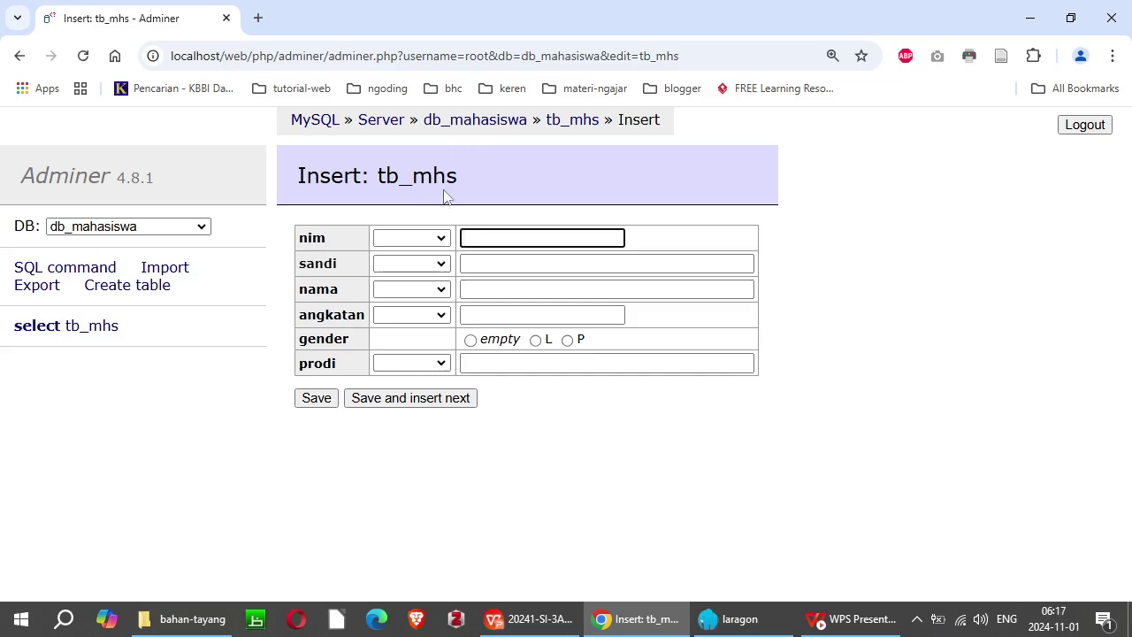
drag(378, 175, 503, 170)
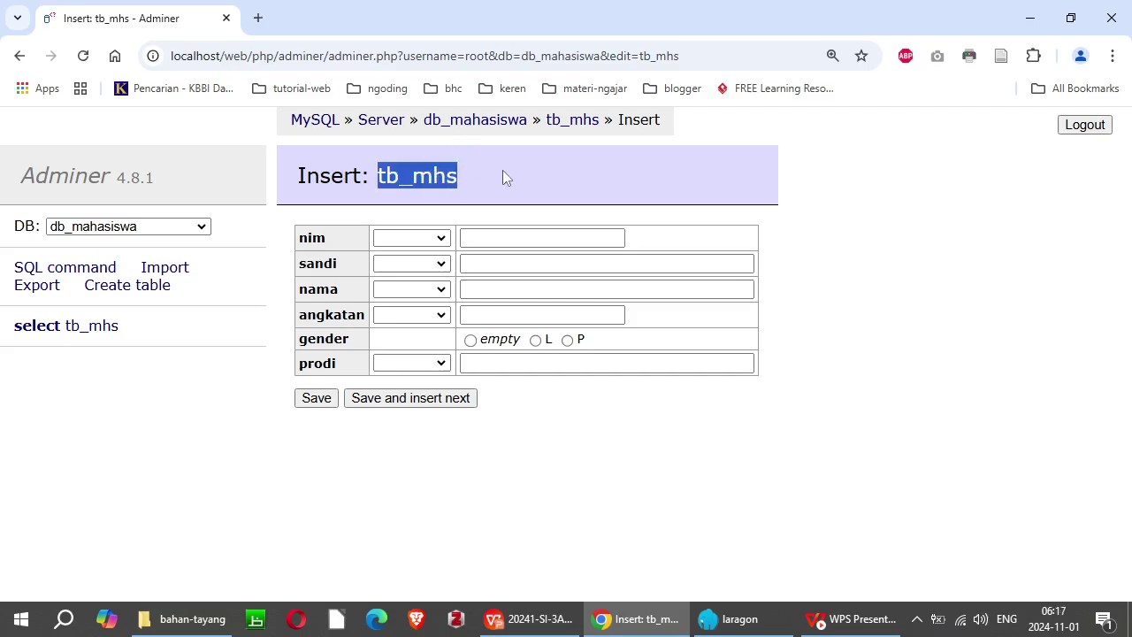
click(397, 183)
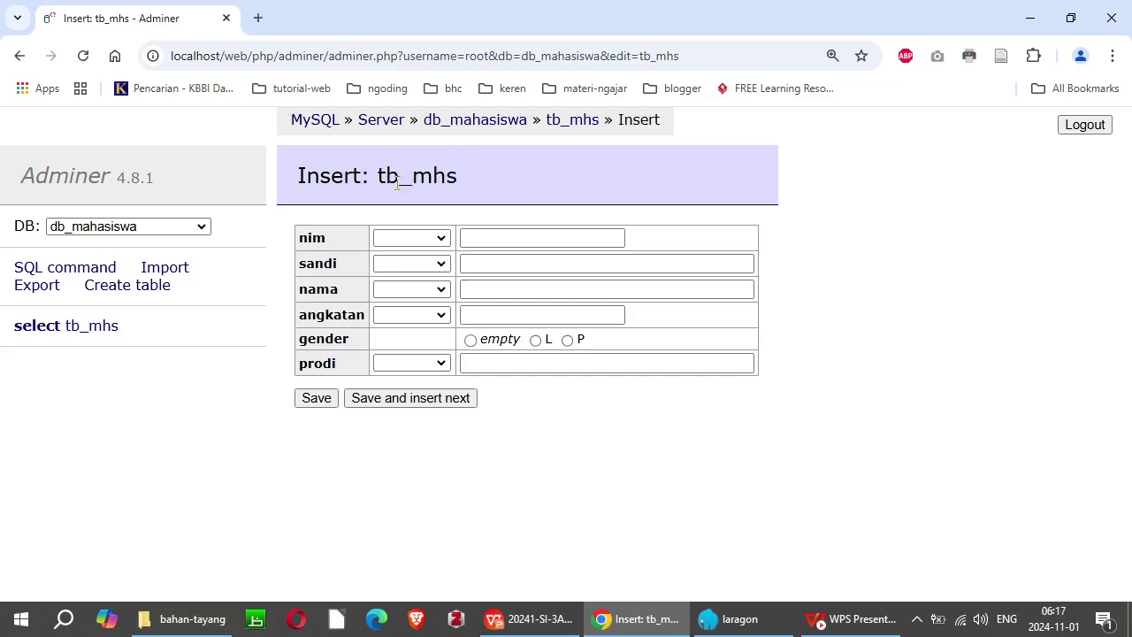
click(479, 237)
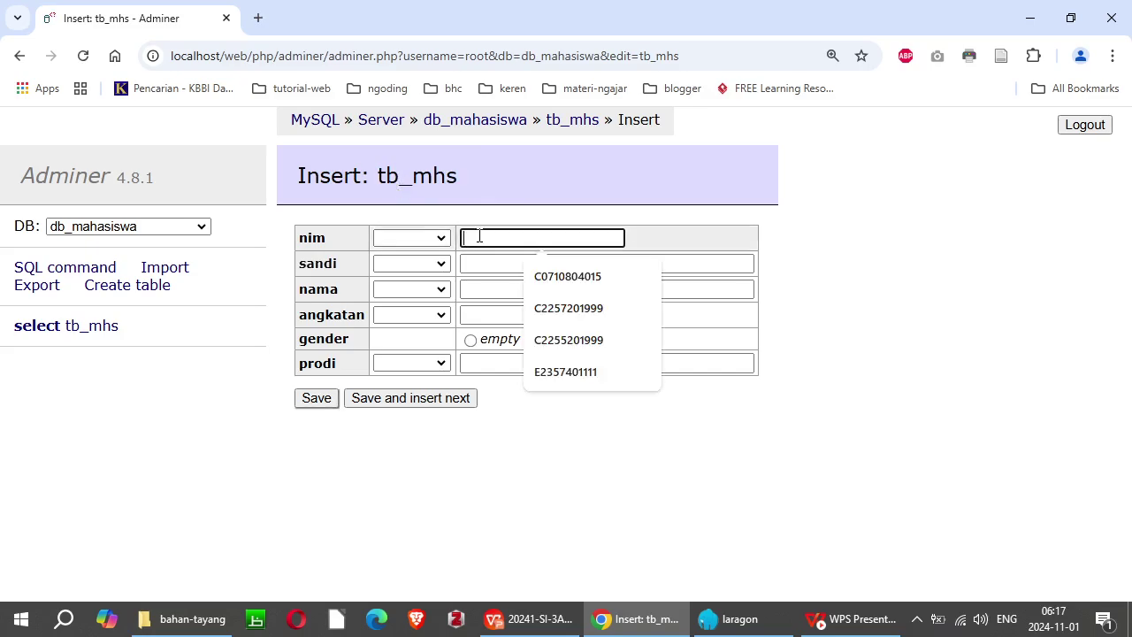
key(Down)
key(Return)
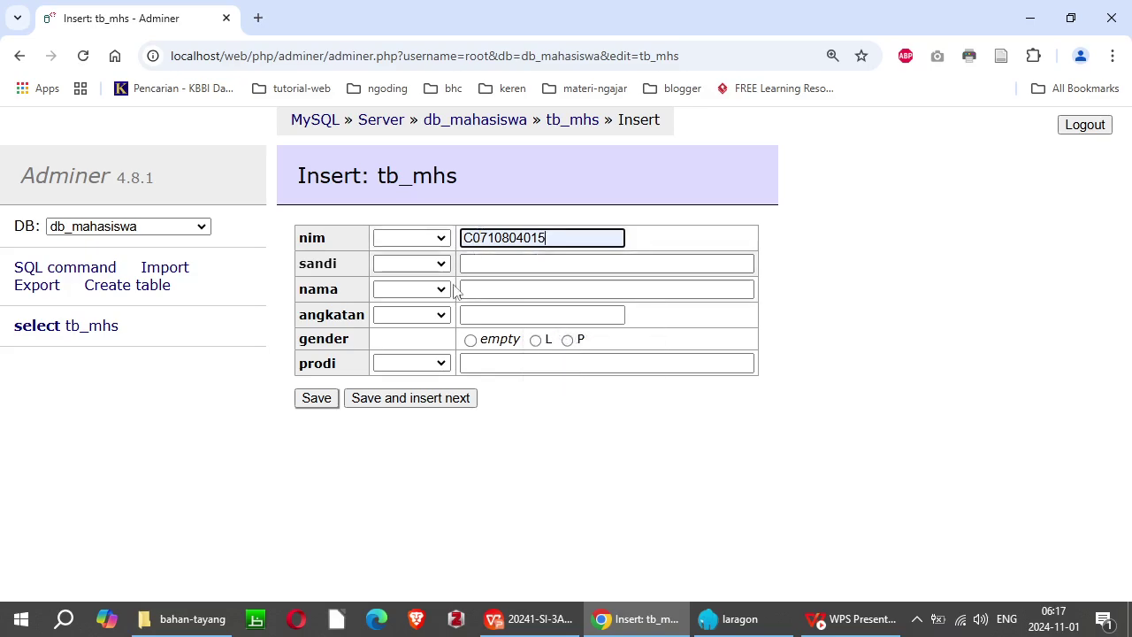
click(486, 263)
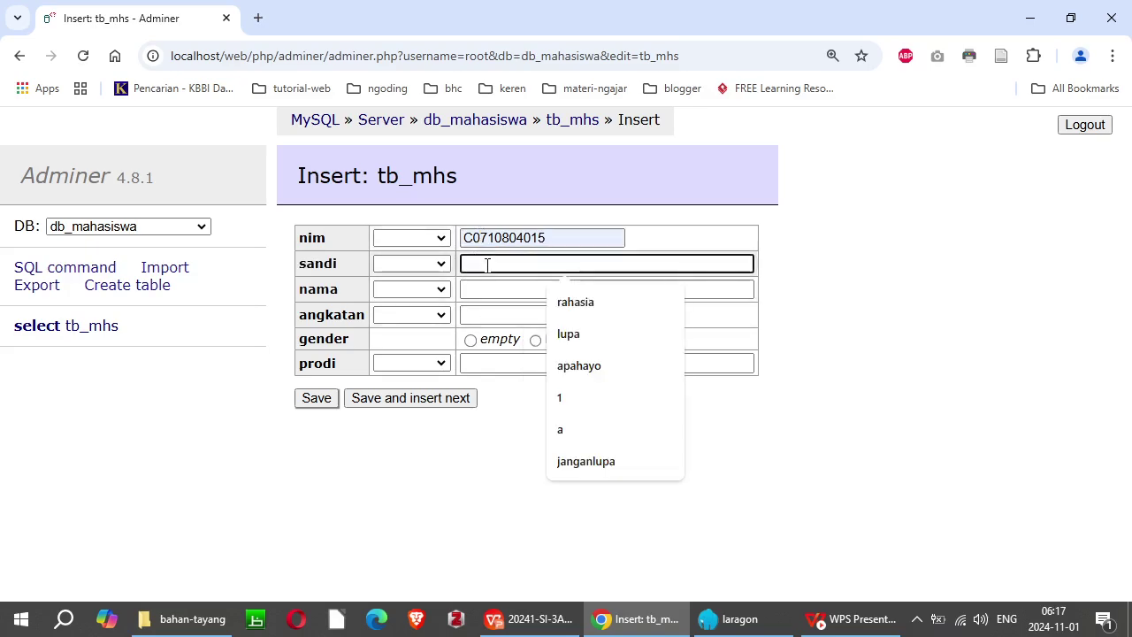
text(rahasia)
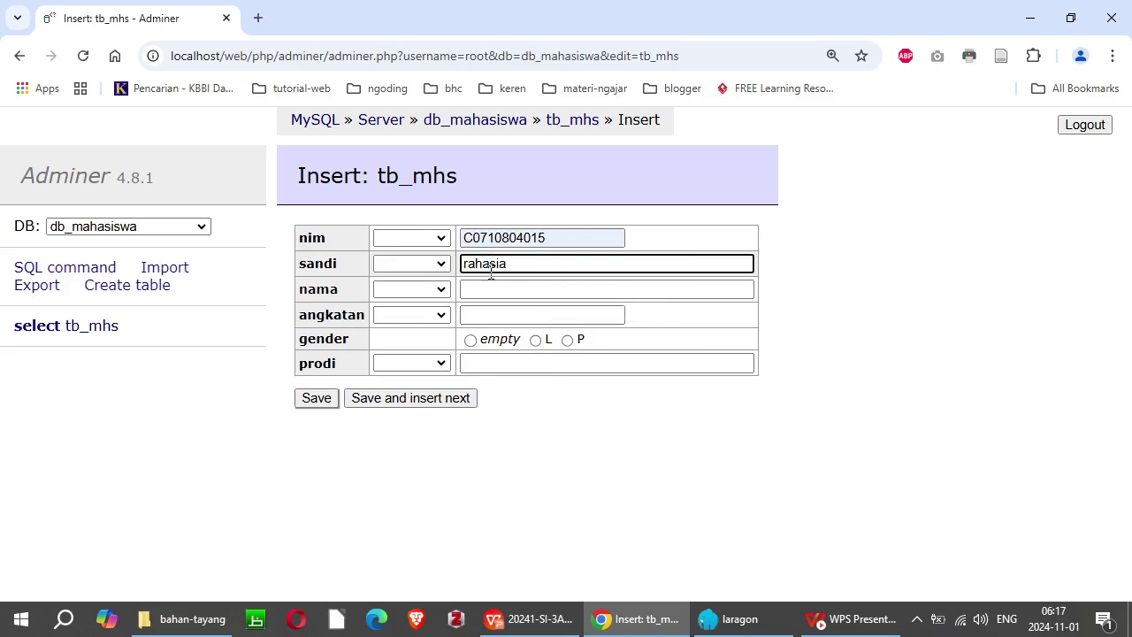
Step: Fill in the student's name, angkatan 2007, gender L and prodi Sistem Informasi
click(490, 288)
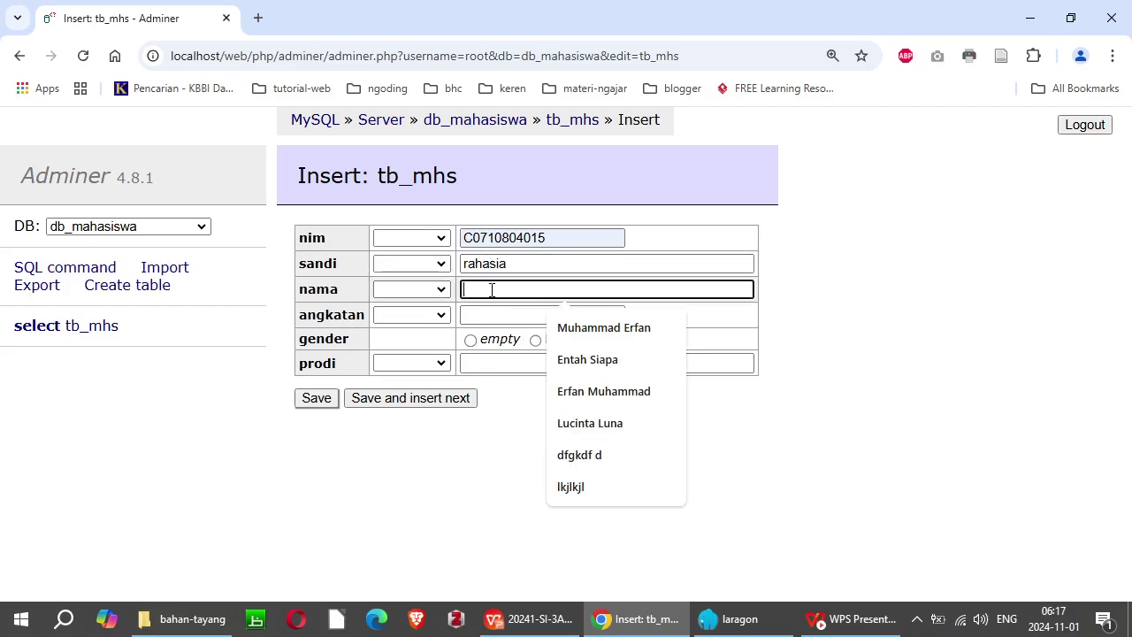
click(598, 330)
click(511, 313)
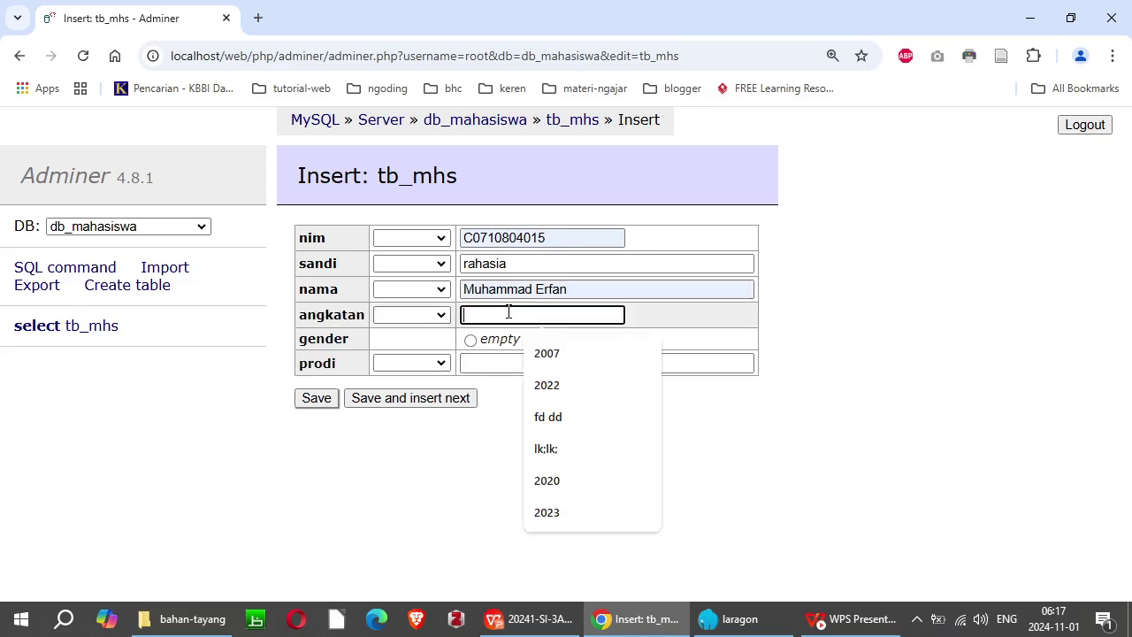
click(548, 354)
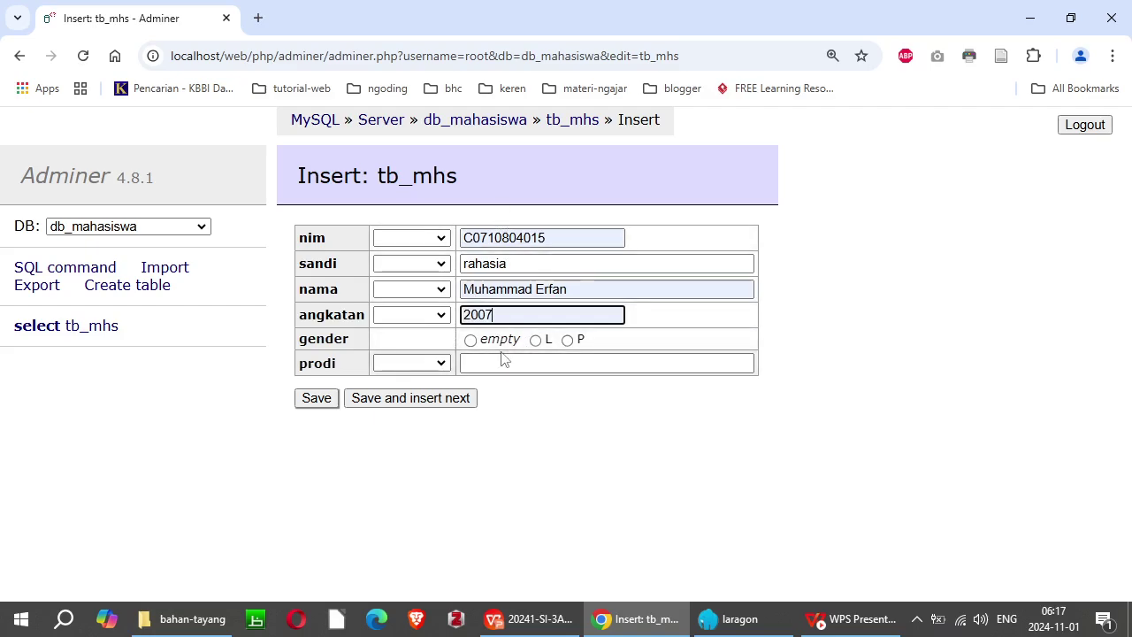
click(536, 341)
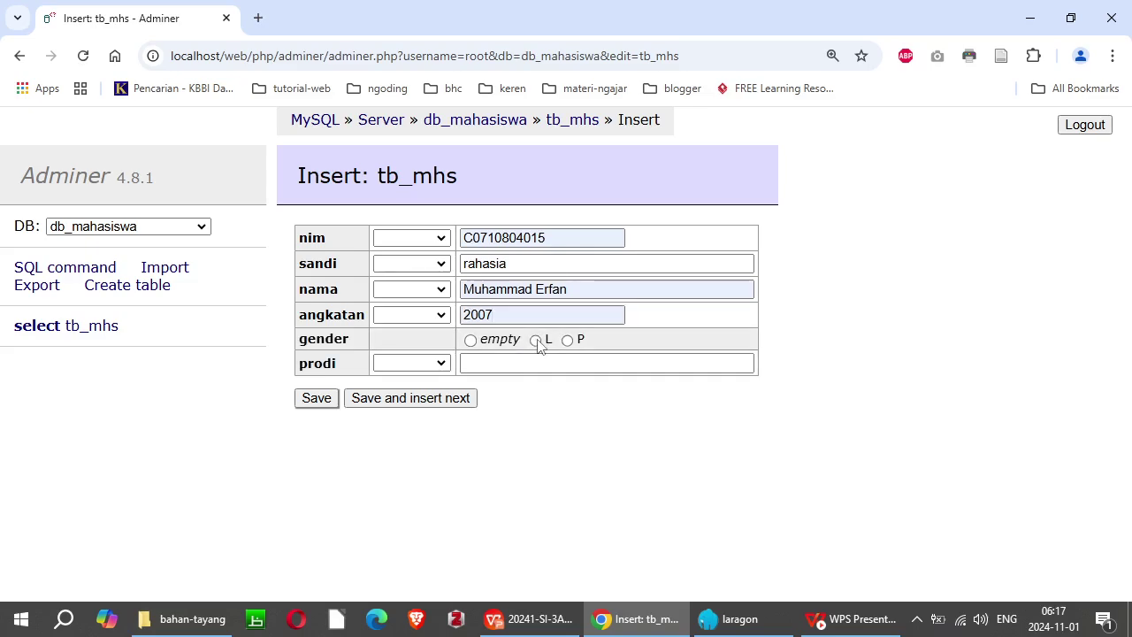
click(479, 363)
click(577, 405)
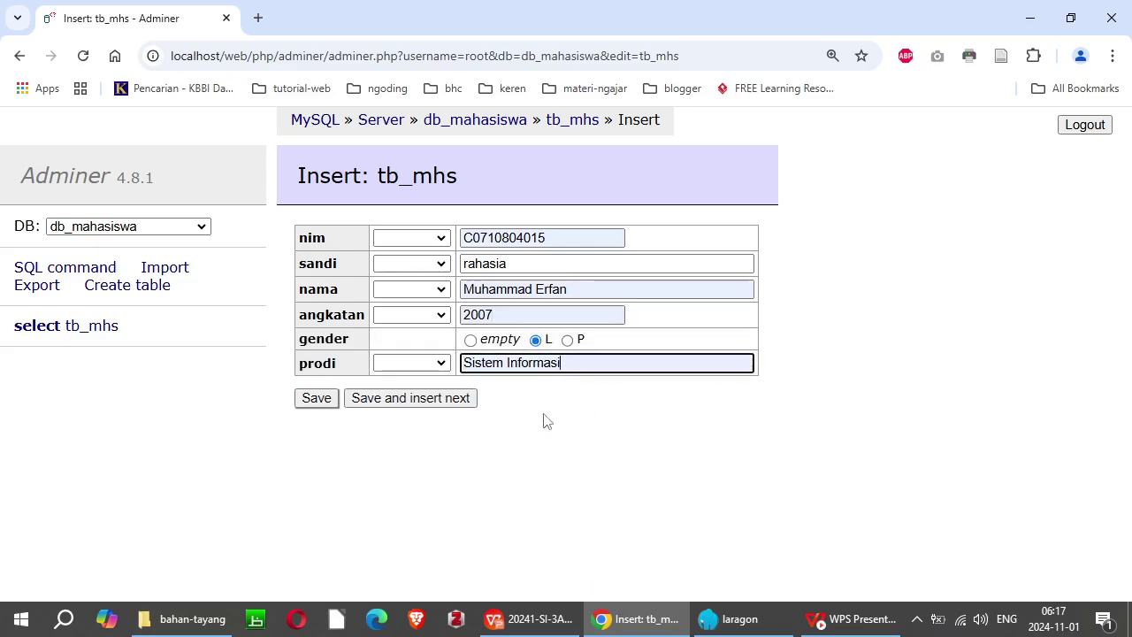
click(489, 487)
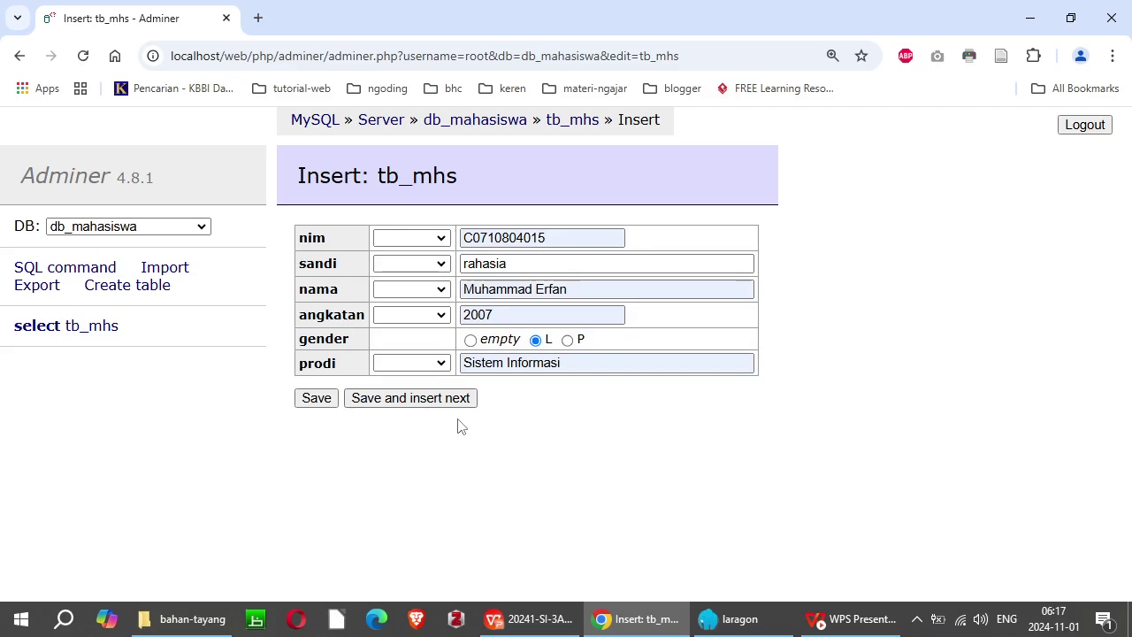
Step: Save the first student, then enter the next nim and a password
click(385, 400)
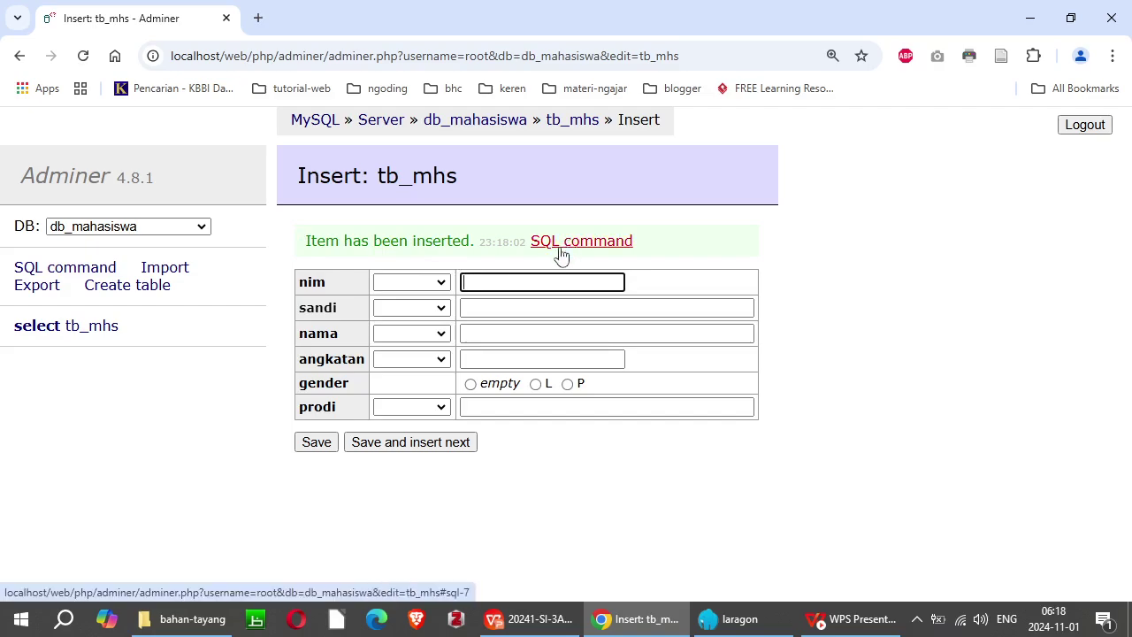
click(494, 281)
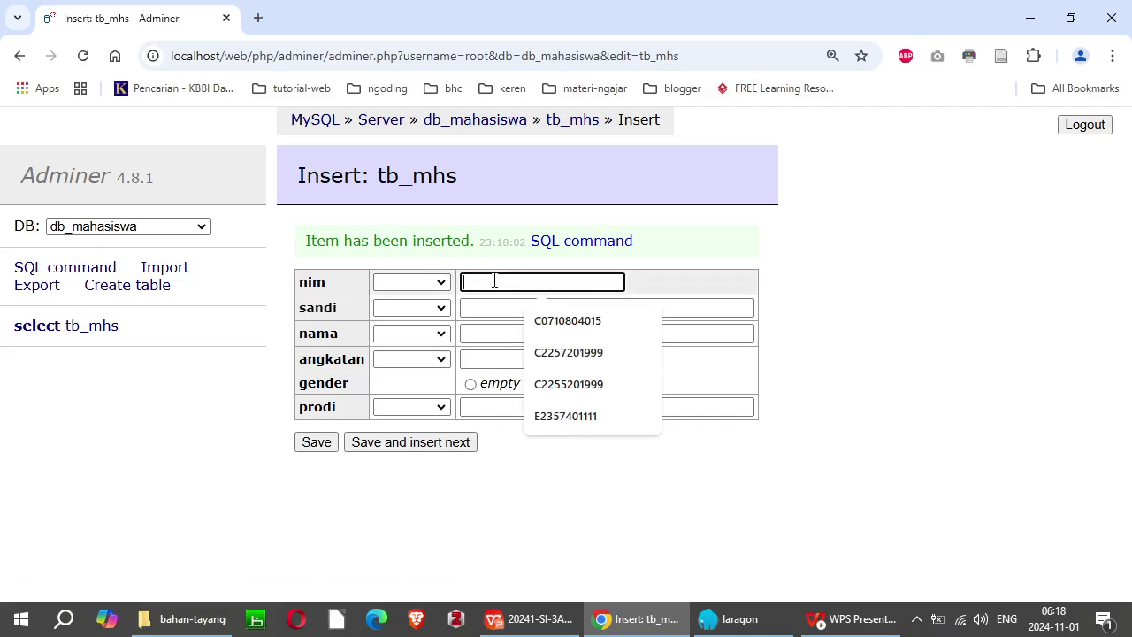
click(566, 354)
click(496, 306)
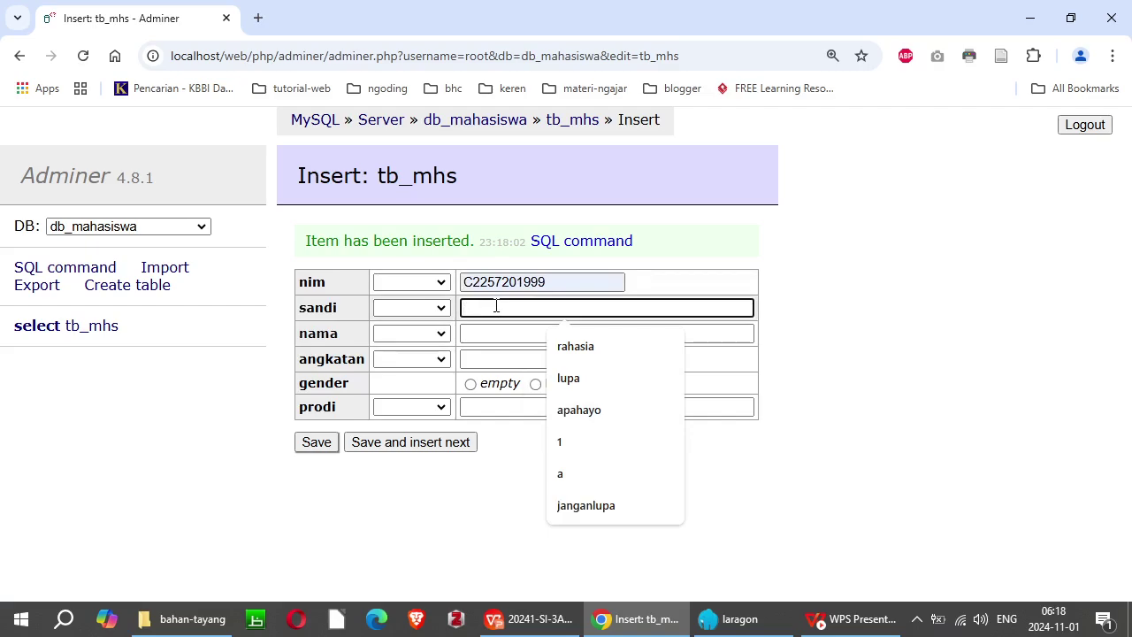
text(lupa)
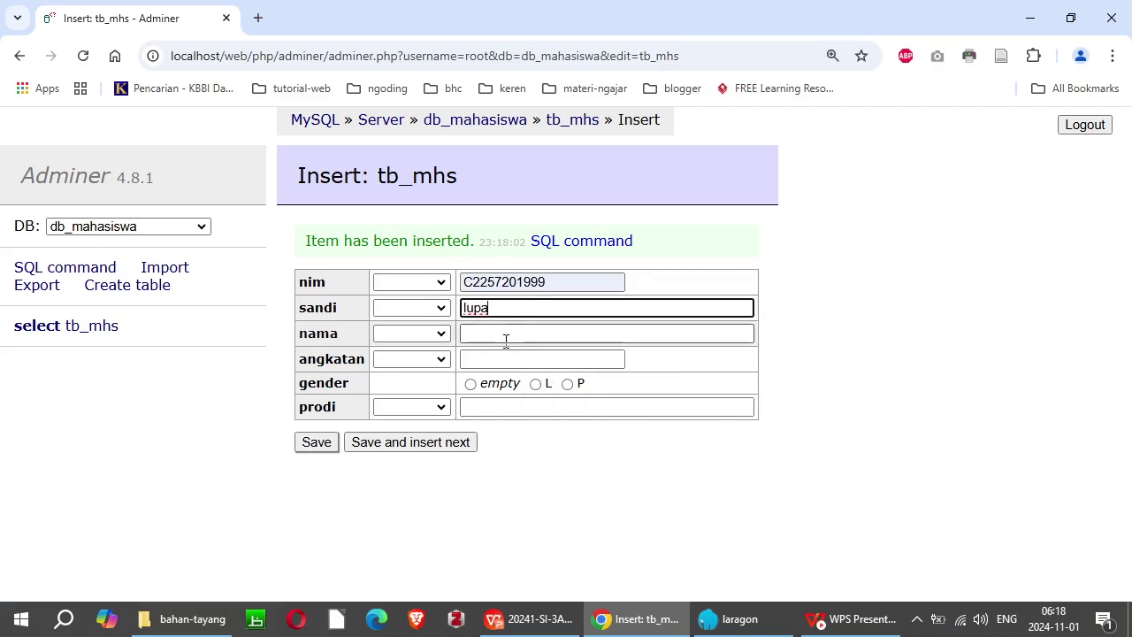
Step: Enter the second student's name, angkatan 2022, gender L and prodi Teknik Informatika
click(506, 334)
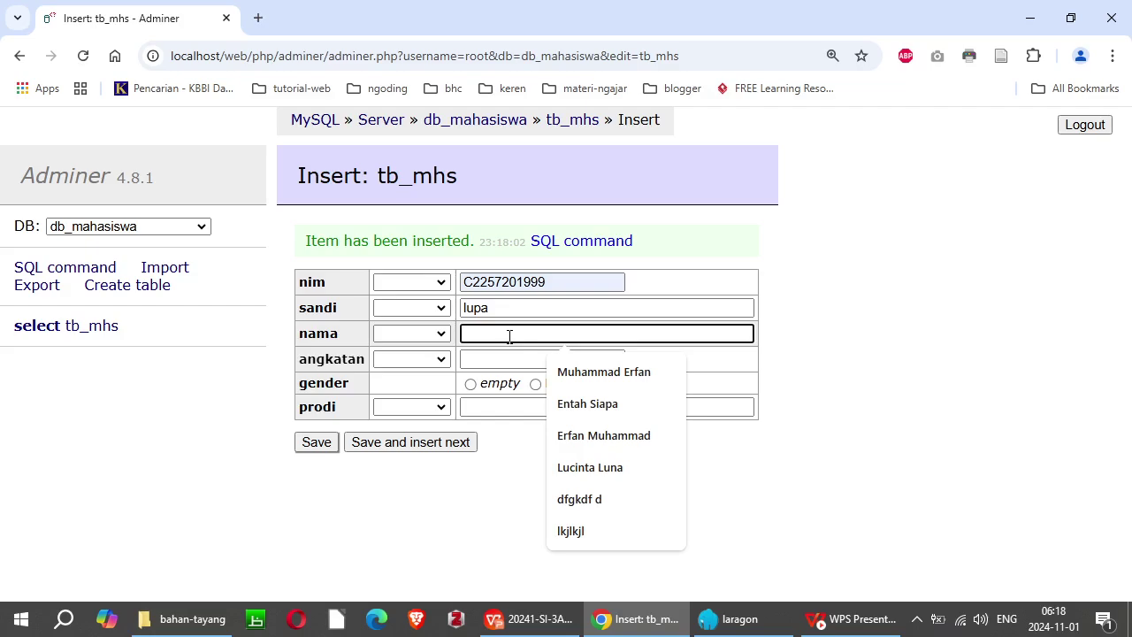
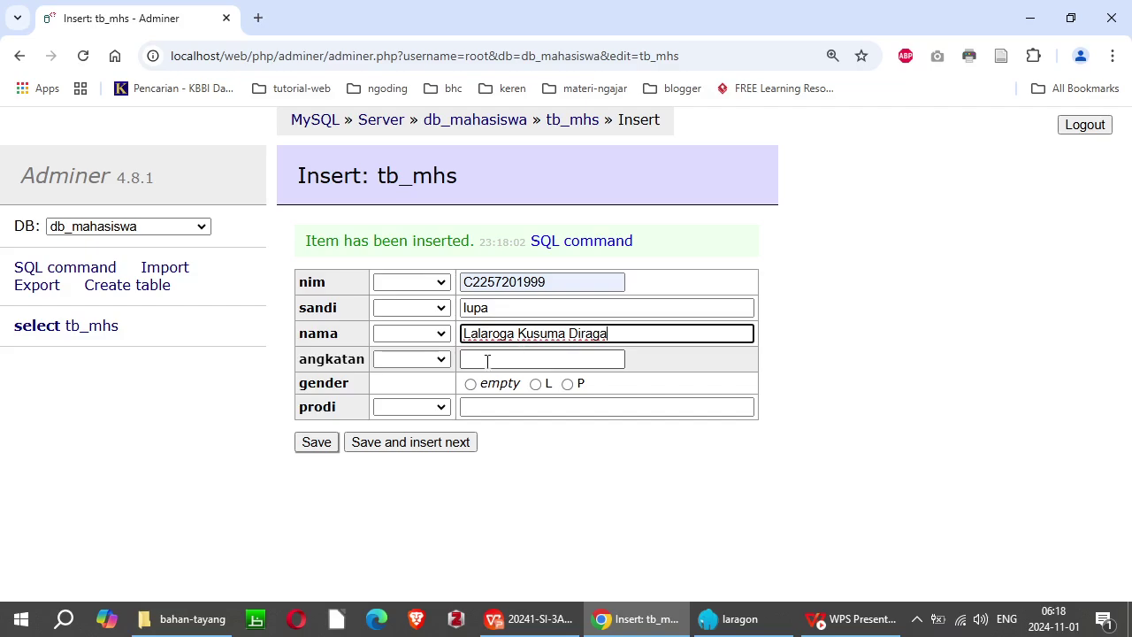
click(487, 359)
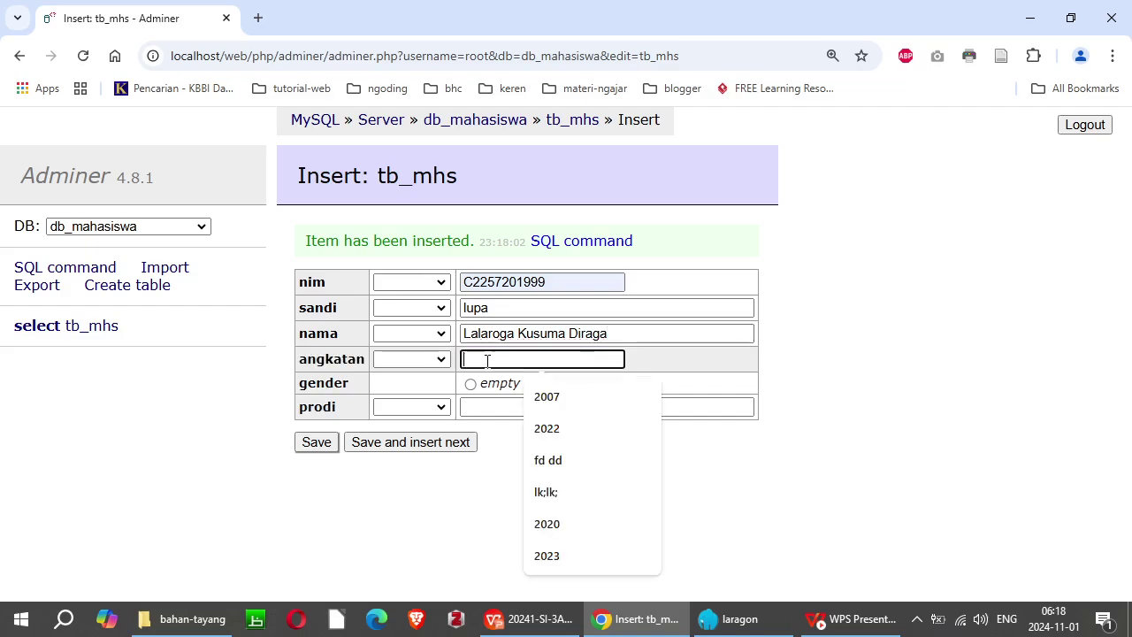
click(563, 430)
click(535, 384)
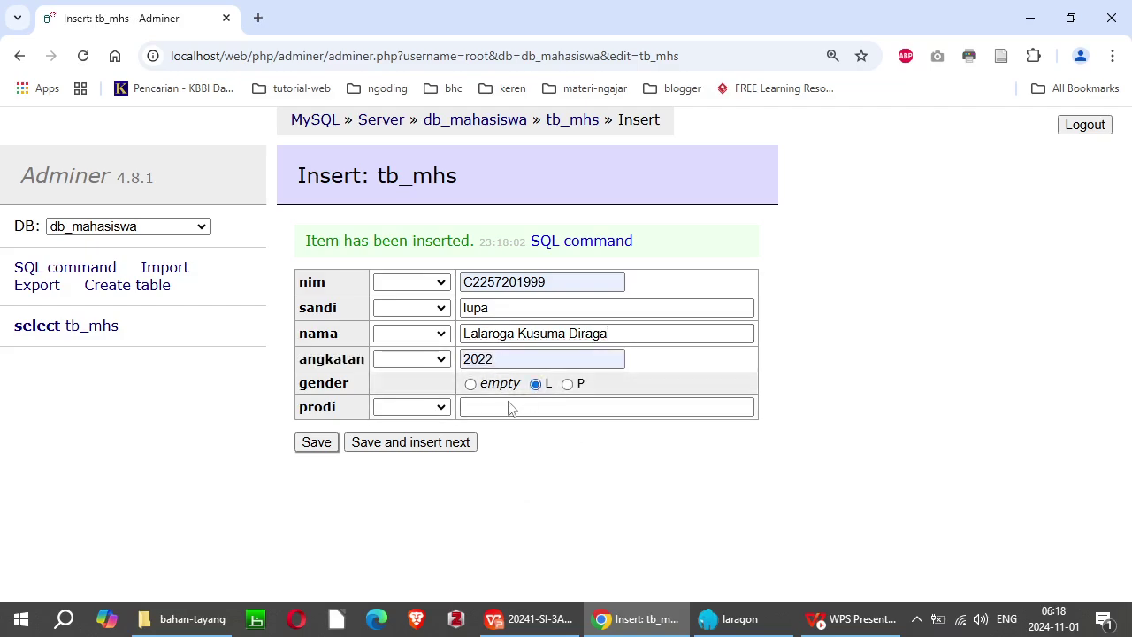
click(486, 409)
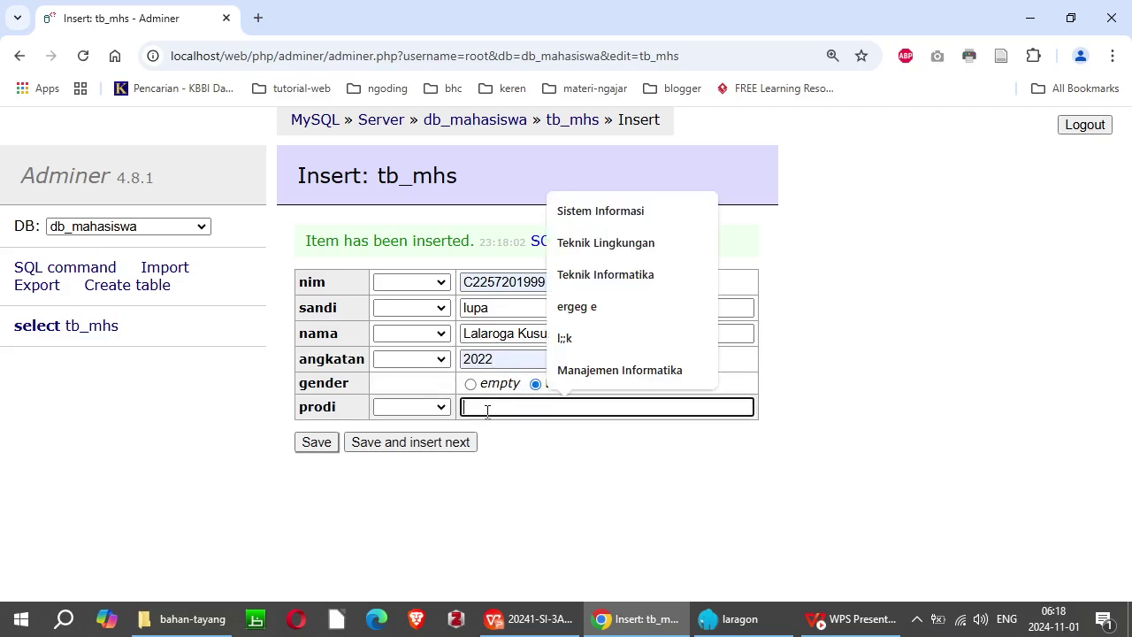
click(641, 276)
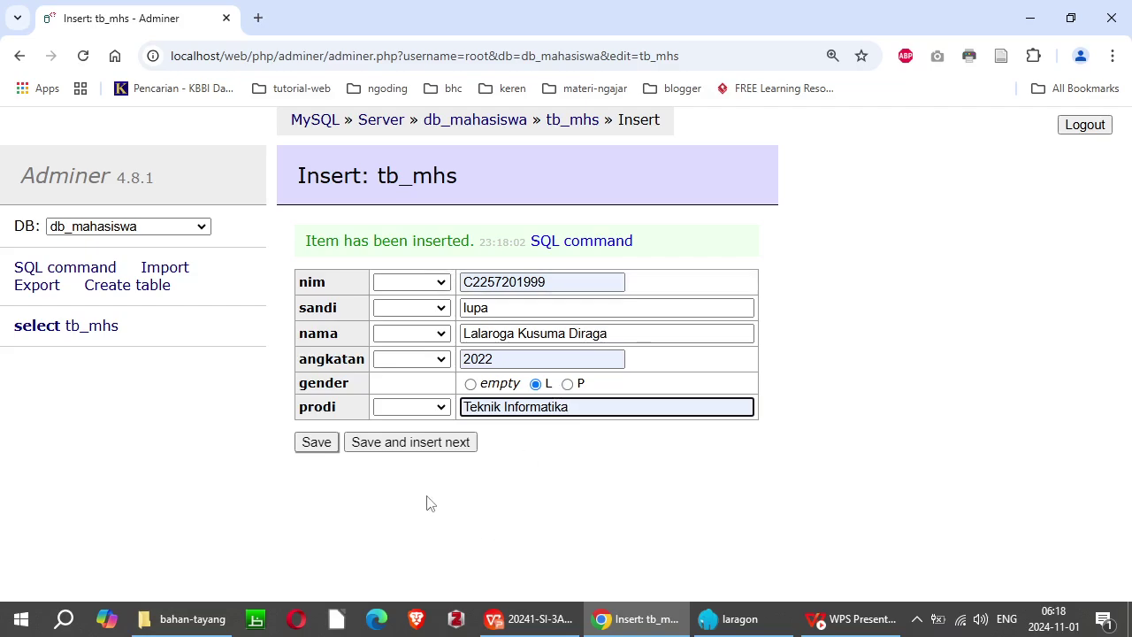
Step: Save the second student and start a third with a suggested nim and a password
click(395, 443)
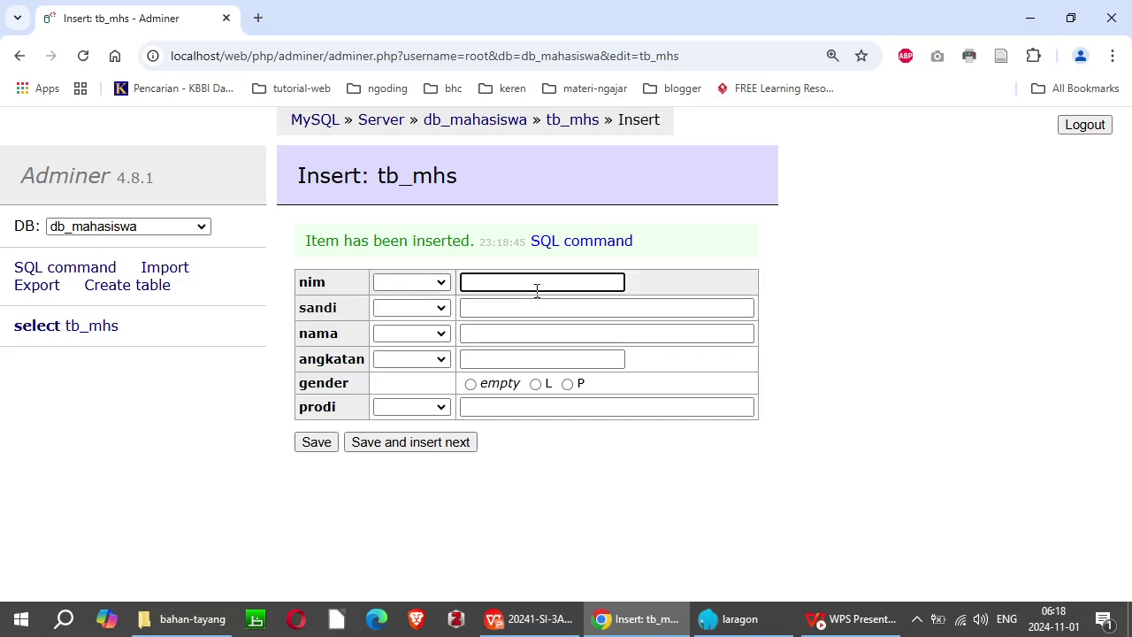
click(577, 327)
click(510, 309)
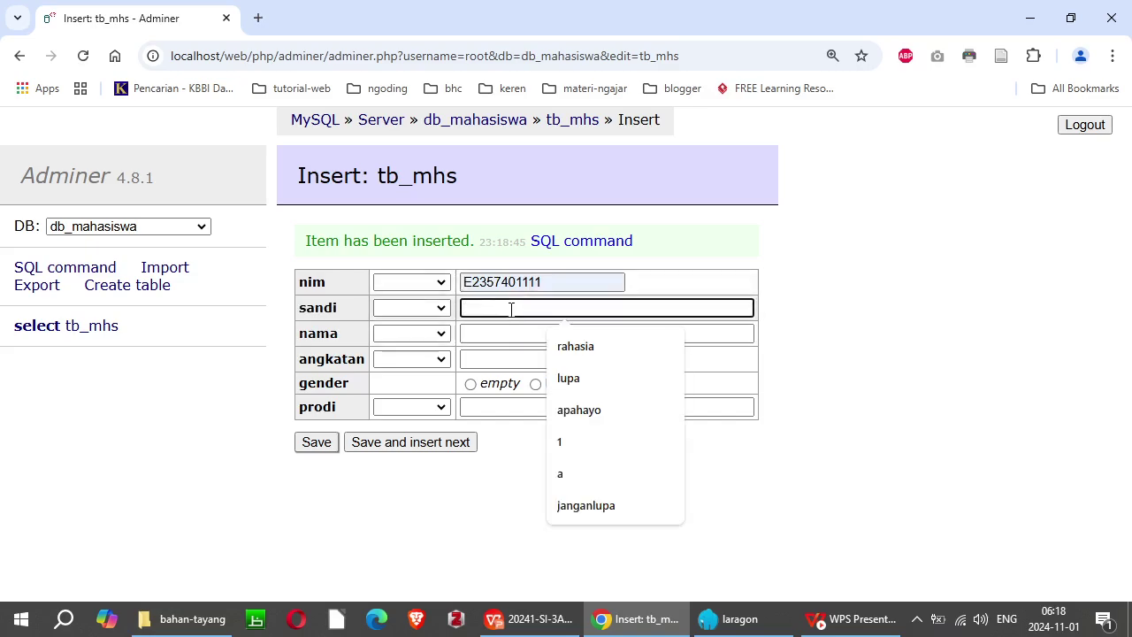
text(ingat)
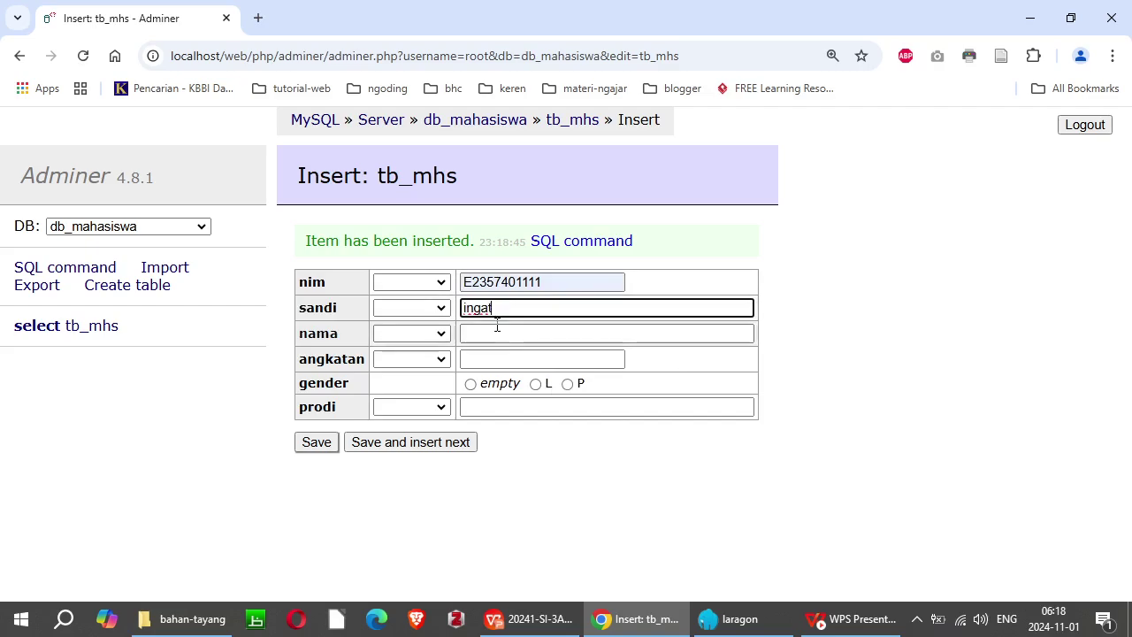
Step: Enter the third student's name, angkatan 2023, gender P and prodi Manajemen Informatika
click(494, 332)
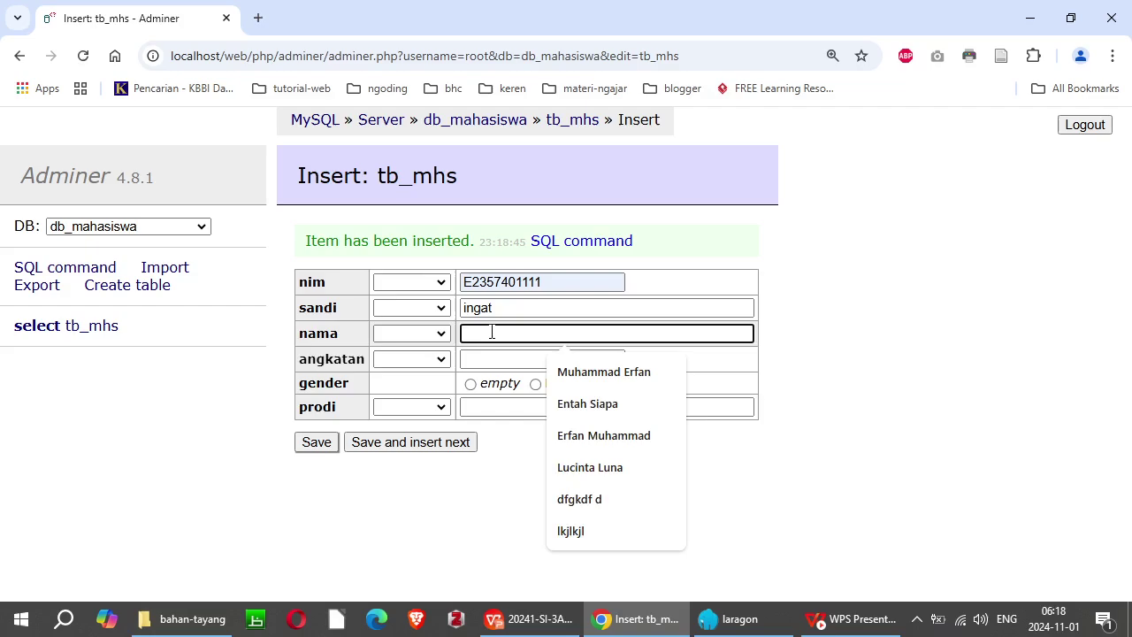
text(Nawang Wulan)
click(608, 380)
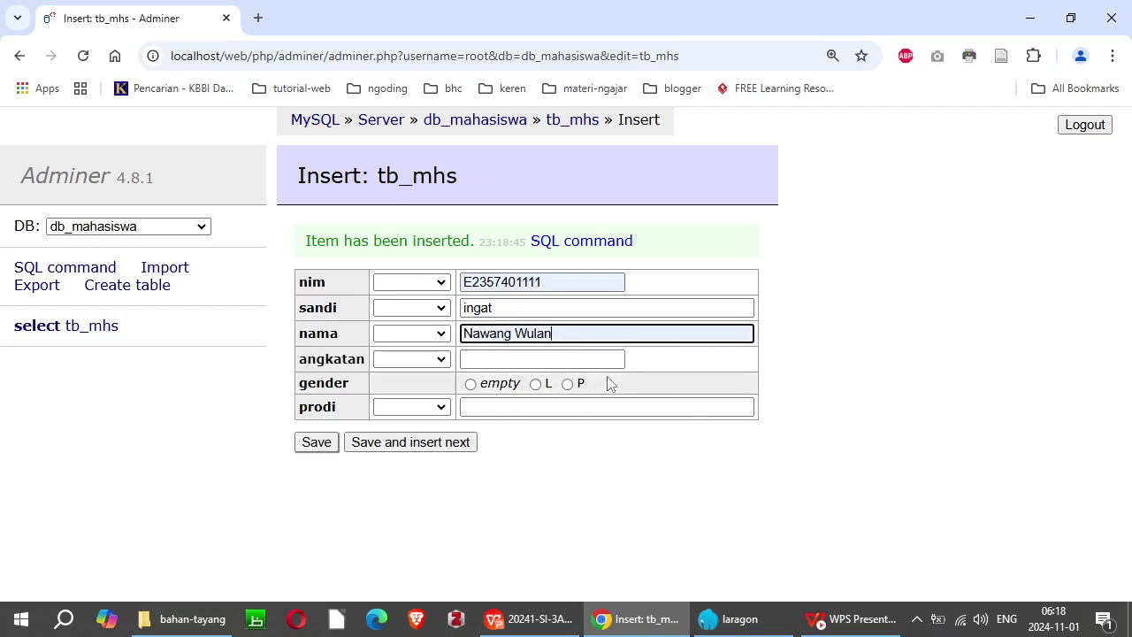
click(514, 359)
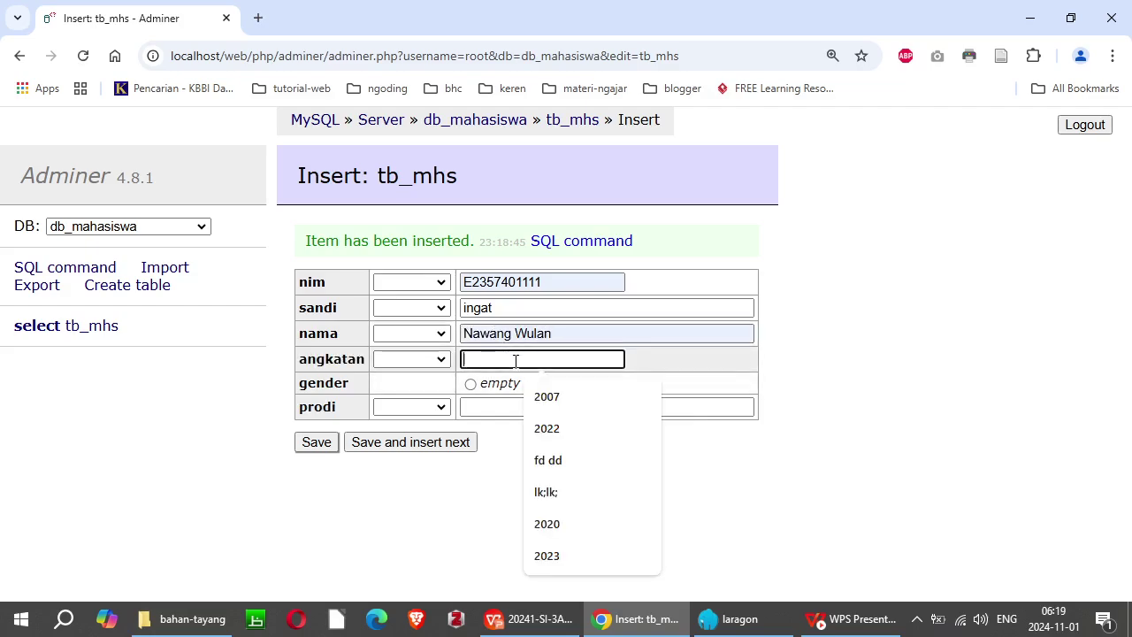
text(2023)
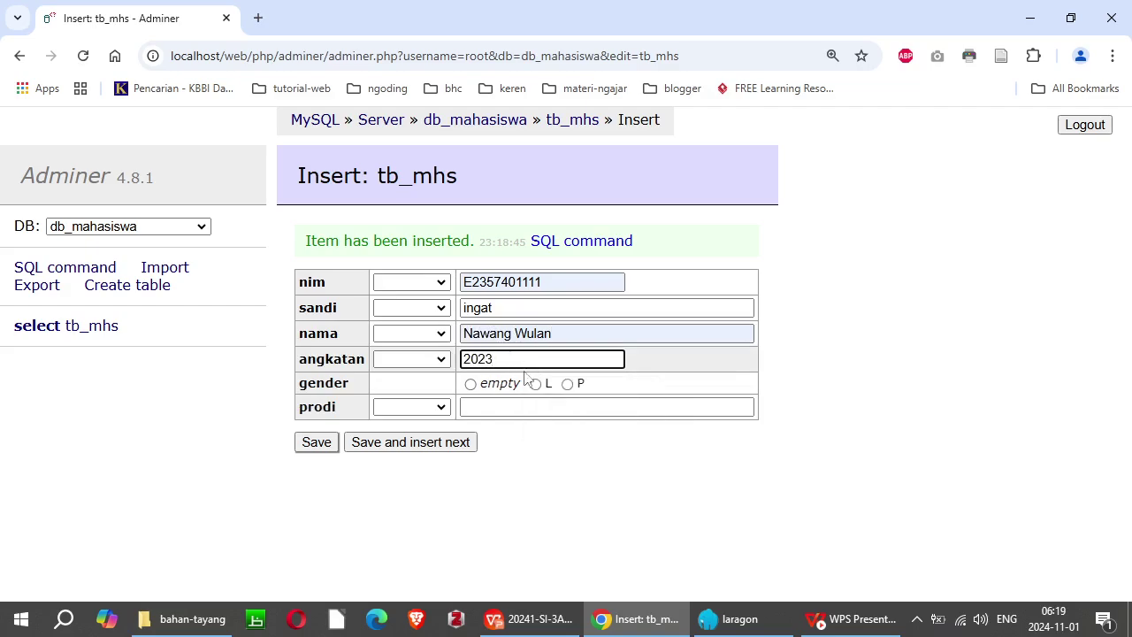
click(568, 386)
click(522, 407)
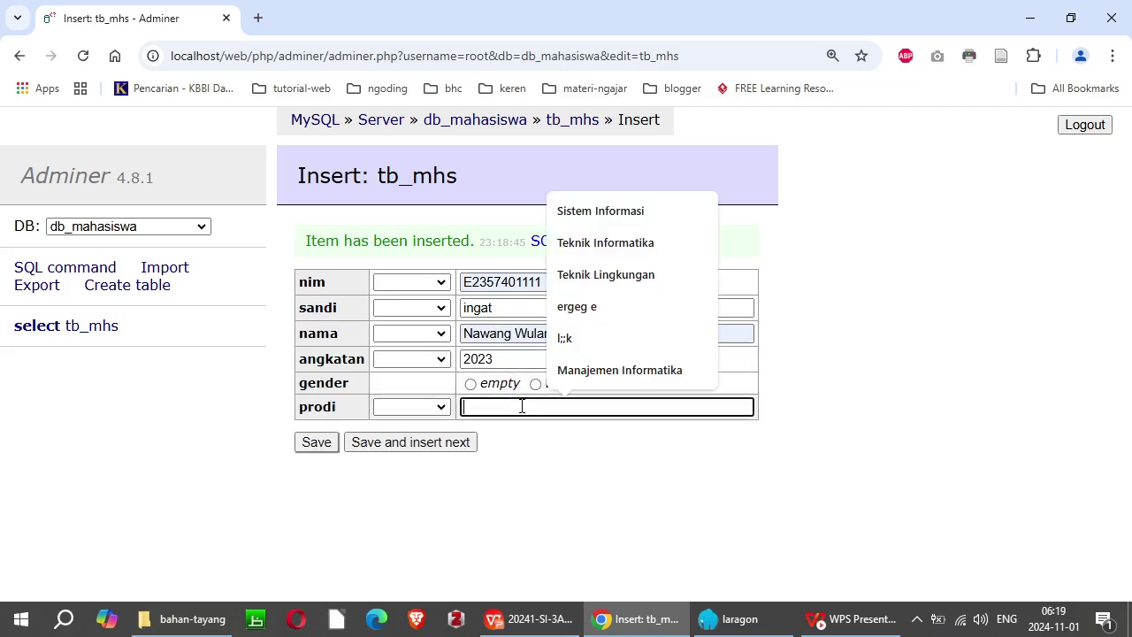
click(575, 375)
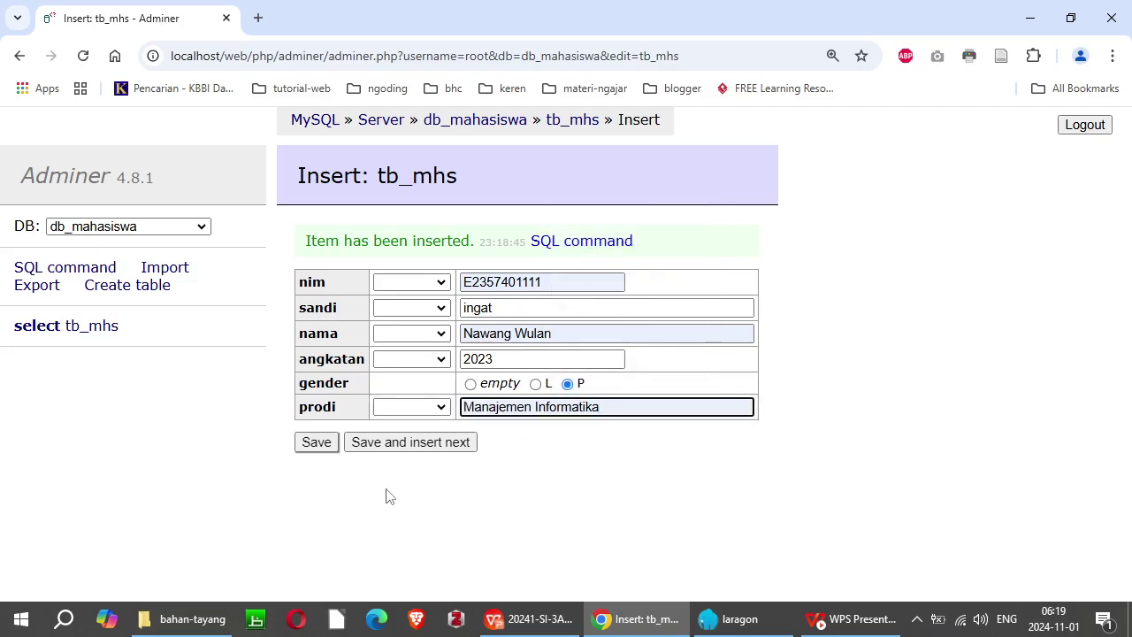
Step: Save the third student and start a fourth with a suggested nim and a password
click(397, 449)
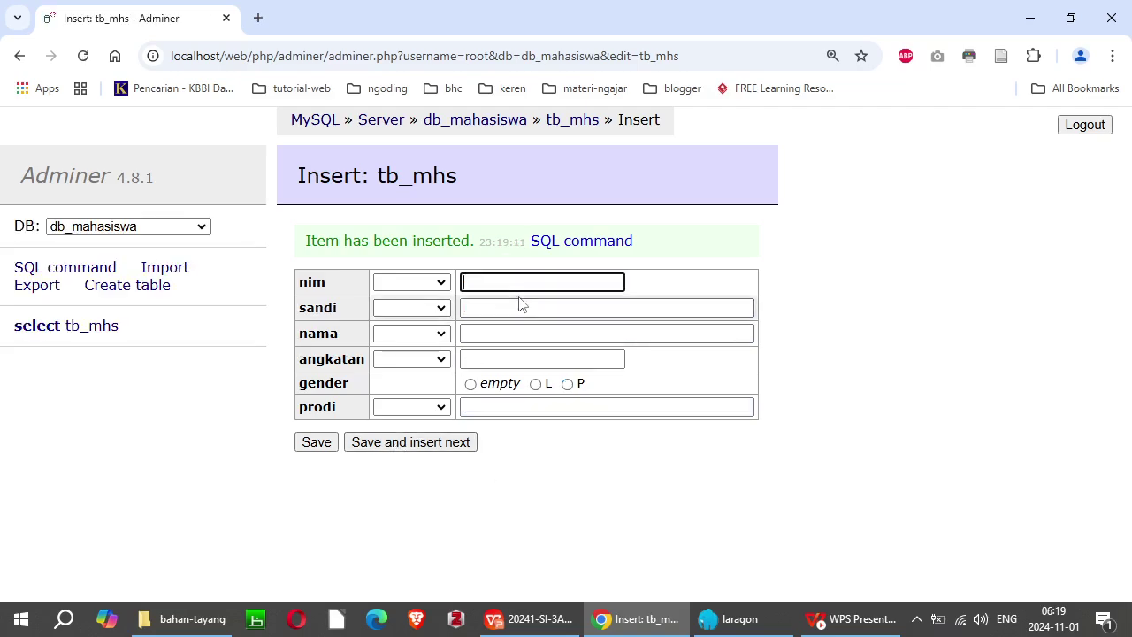
text(C)
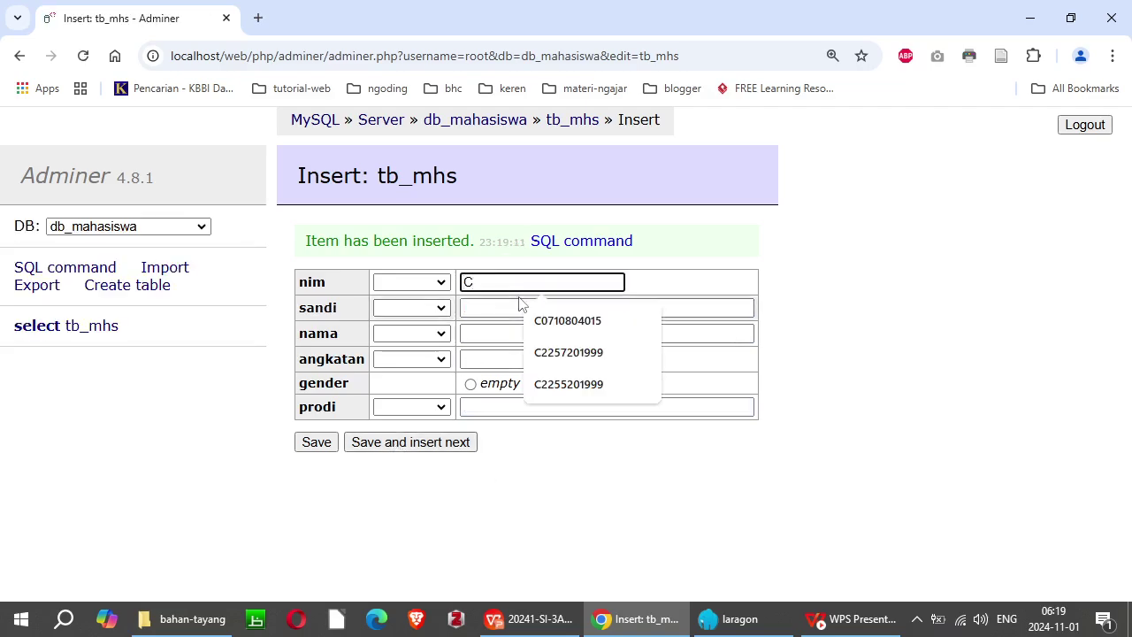
text(22)
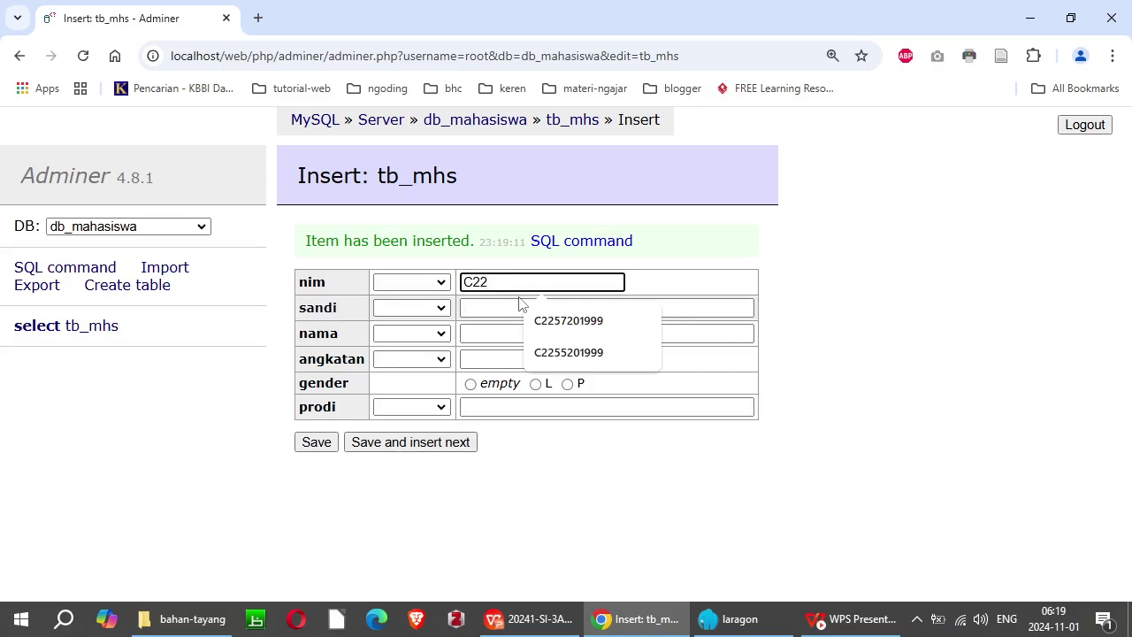
key(Up)
key(Up)
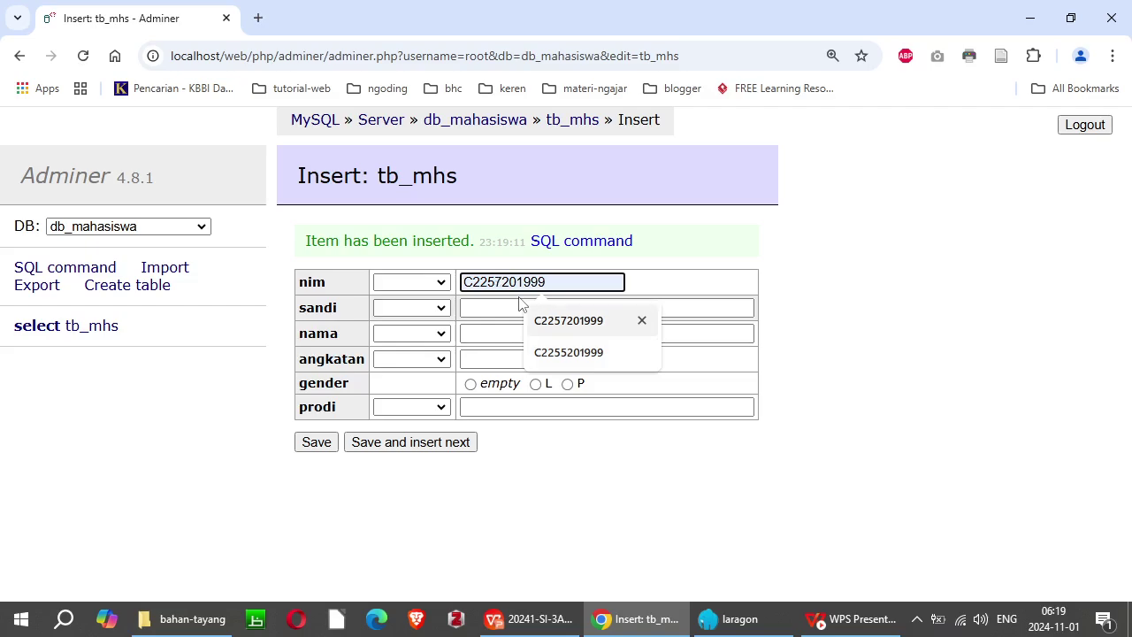
key(Down)
key(Return)
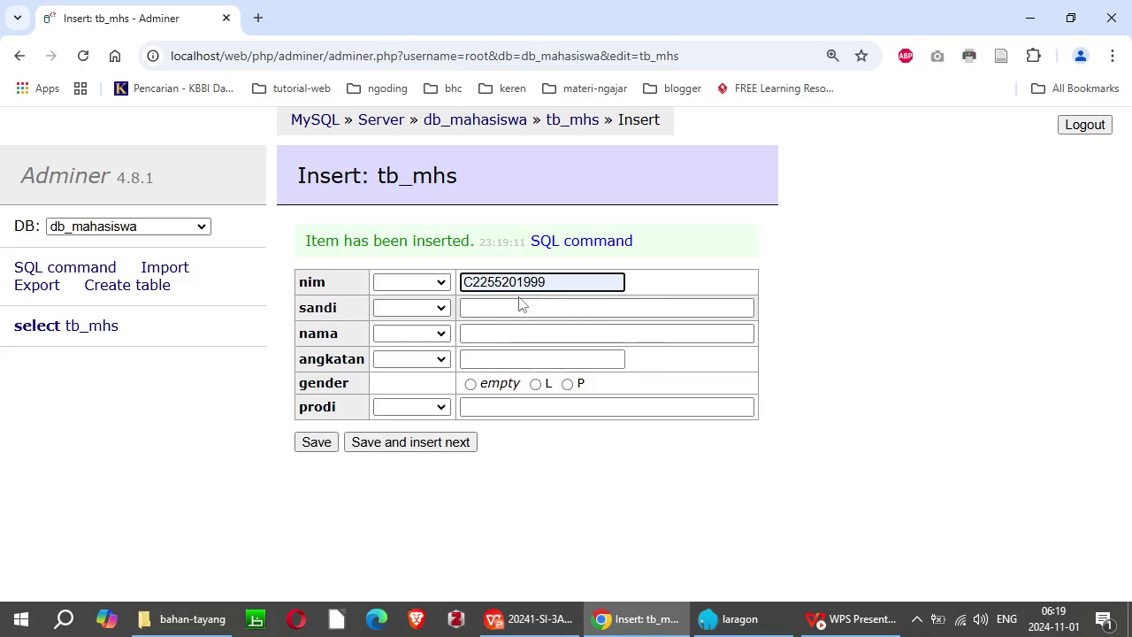
click(524, 307)
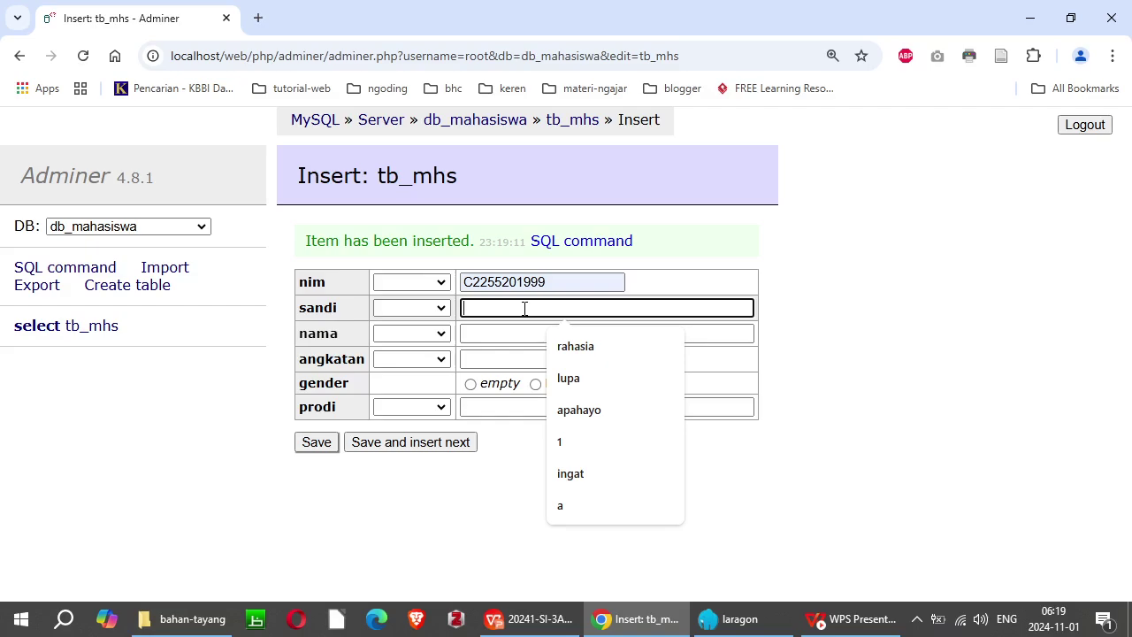
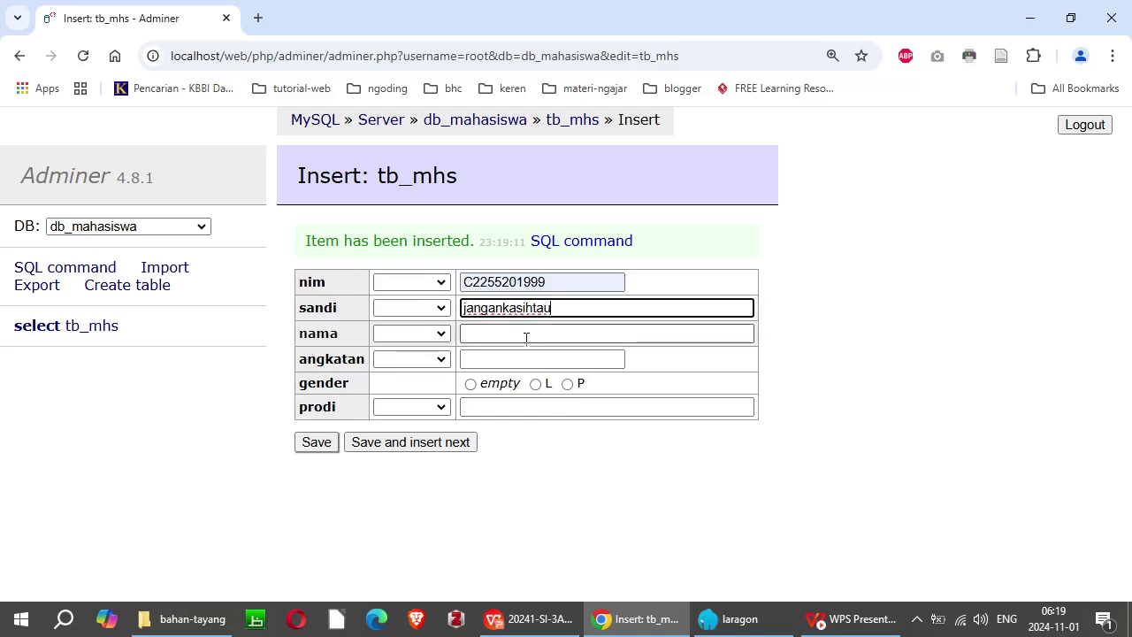
Step: Enter the fourth student's name, angkatan 2022, gender L, prodi Teknik Lingkungan, and save
click(526, 337)
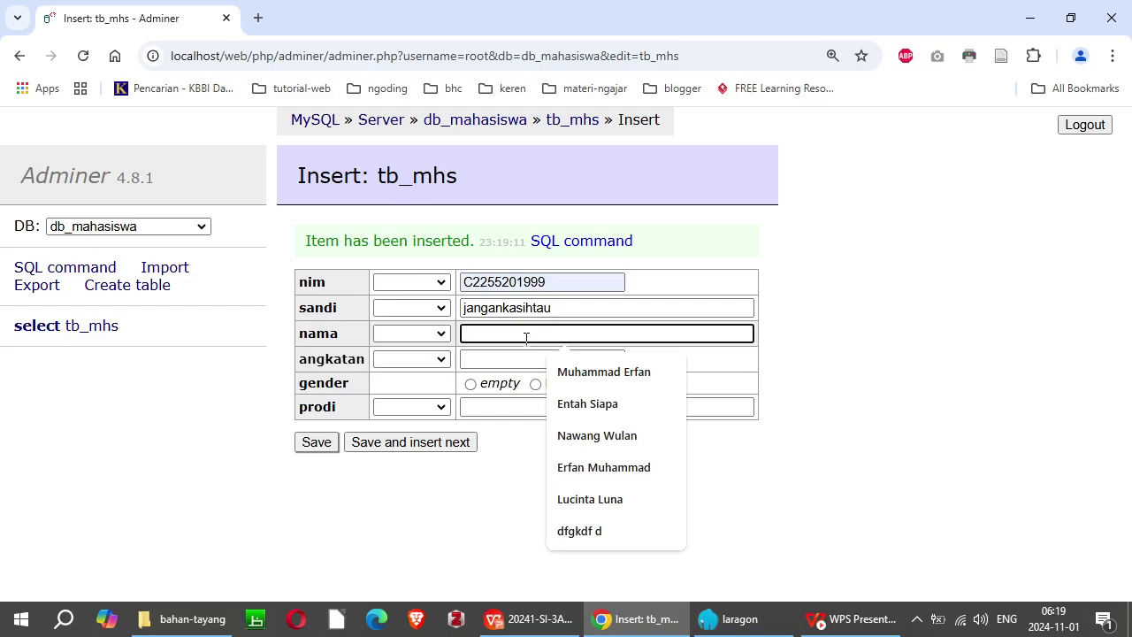
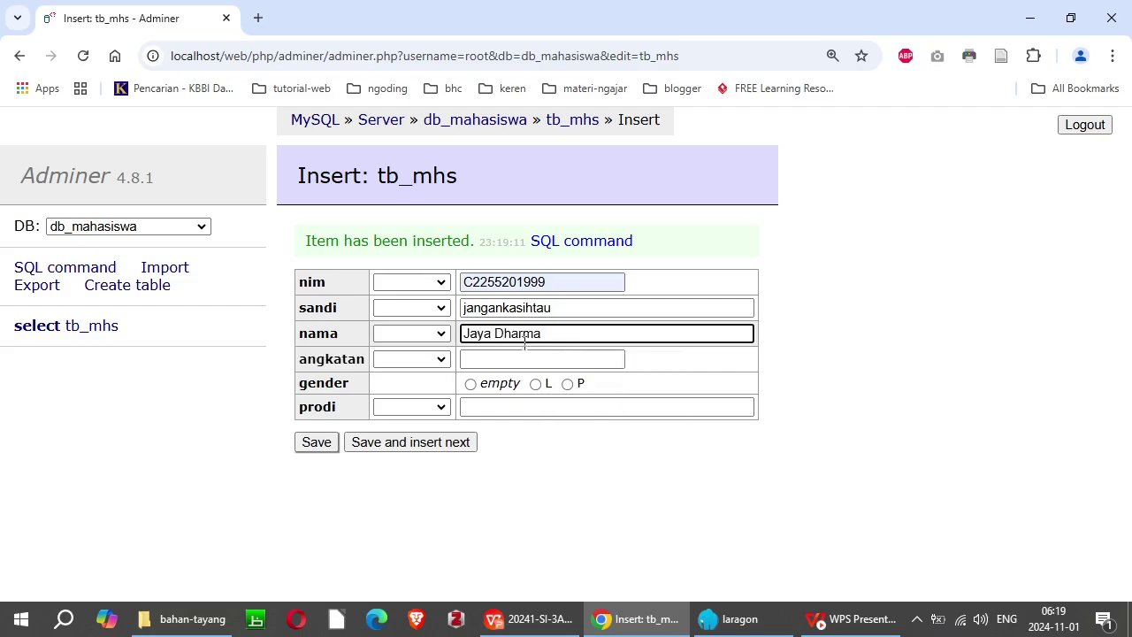
click(509, 358)
text(2022)
click(535, 384)
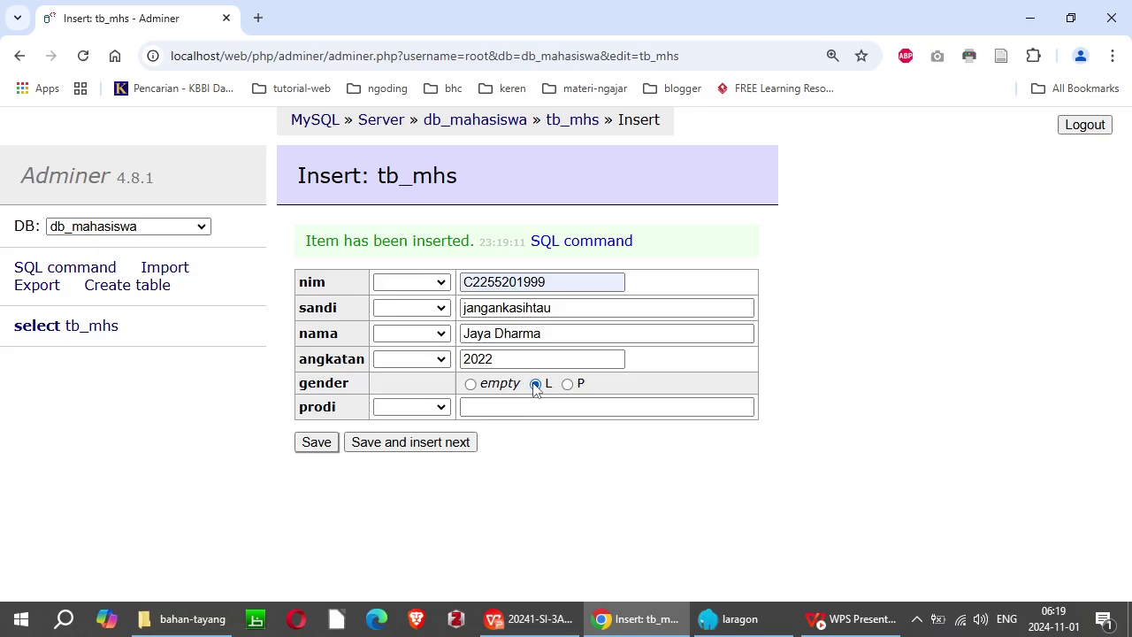
click(495, 413)
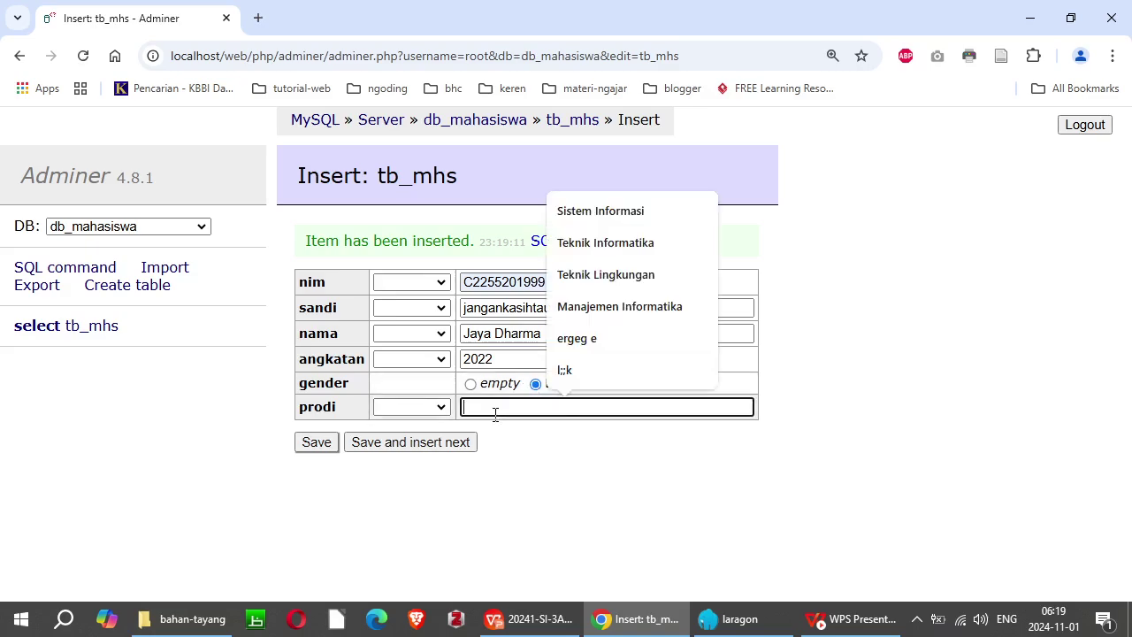
text(Teknik)
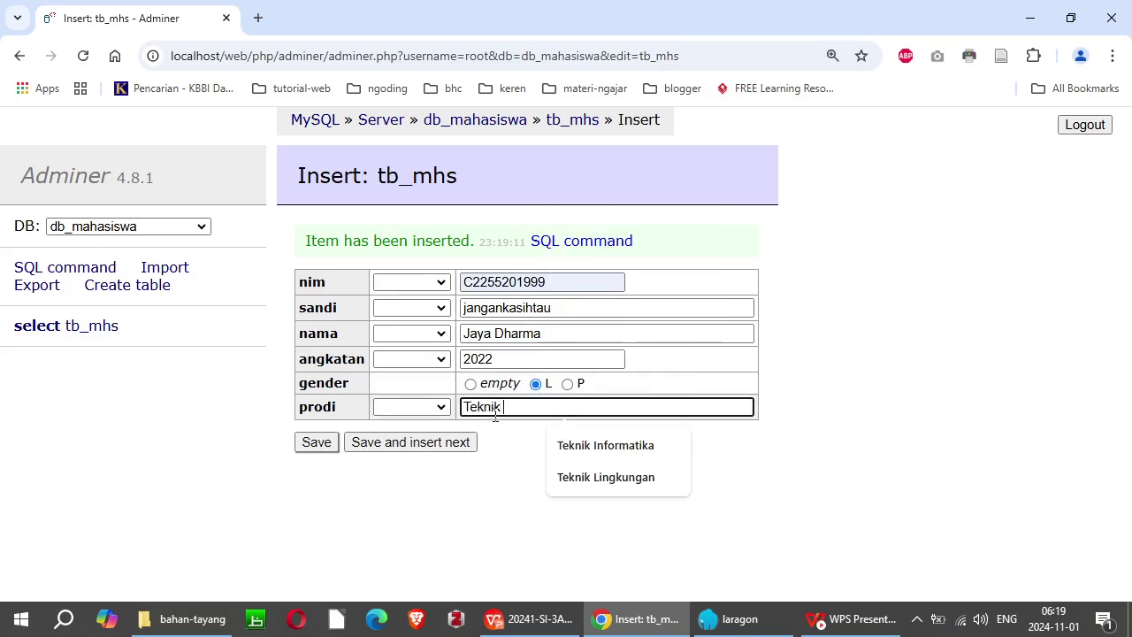
key(Down)
key(Down)
key(Return)
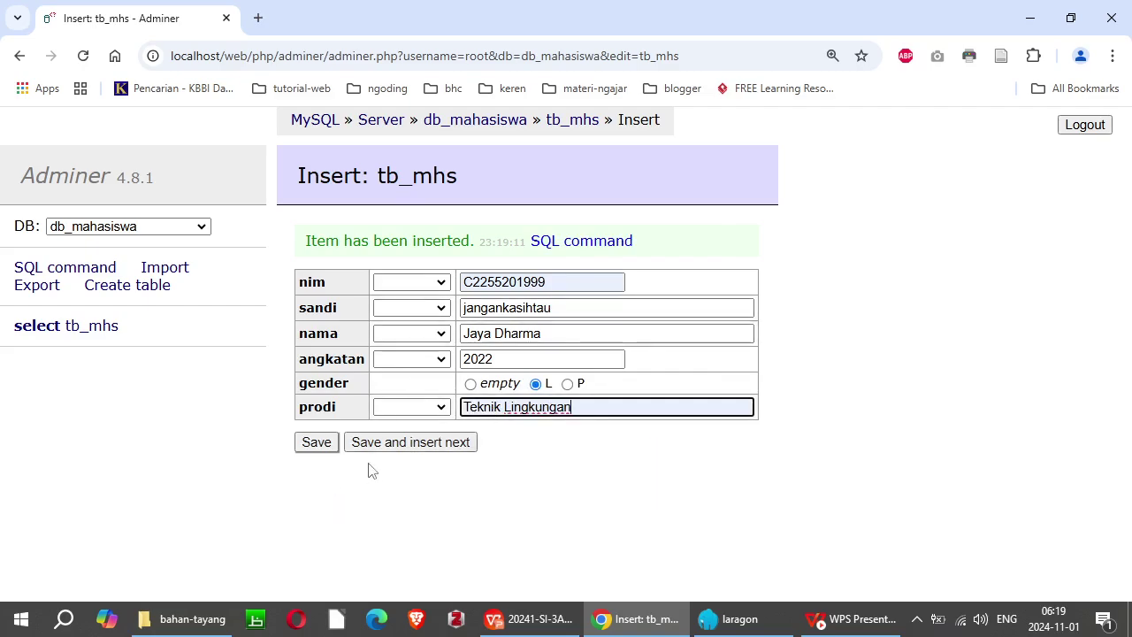
click(314, 443)
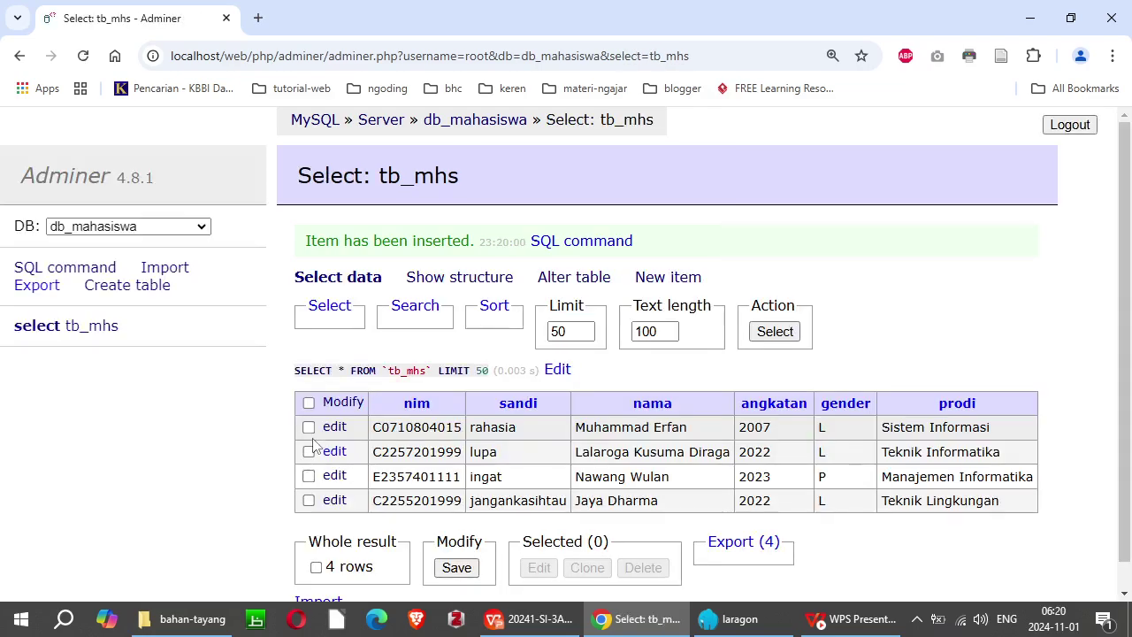
Step: Scroll the Select: tb_mhs results to review the four saved student rows
scroll(314, 445, down, 1)
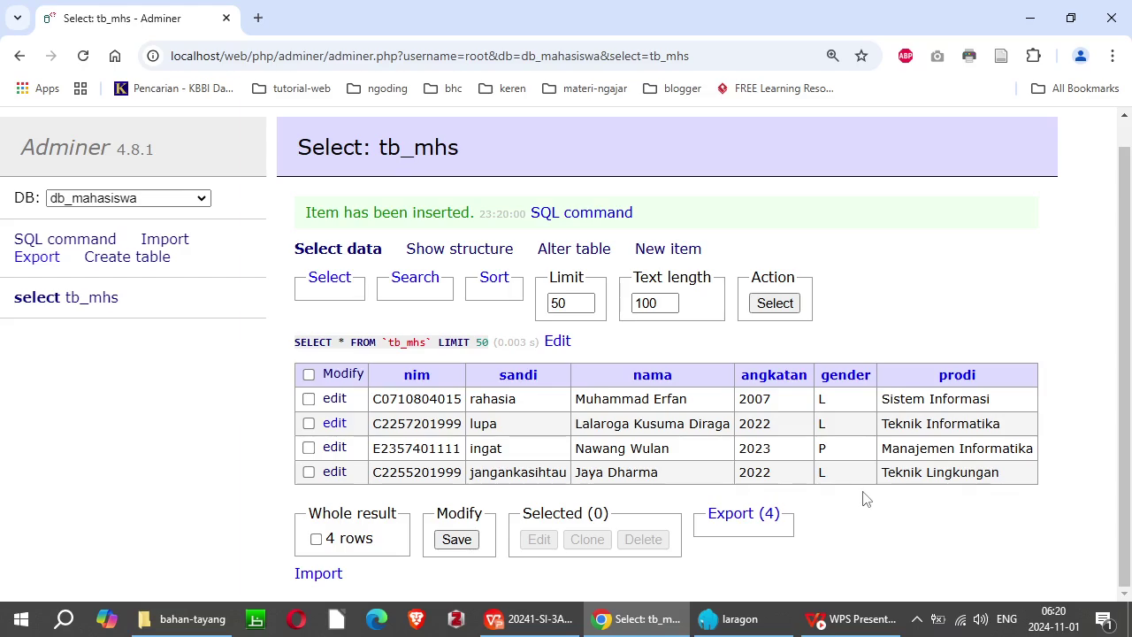
click(656, 252)
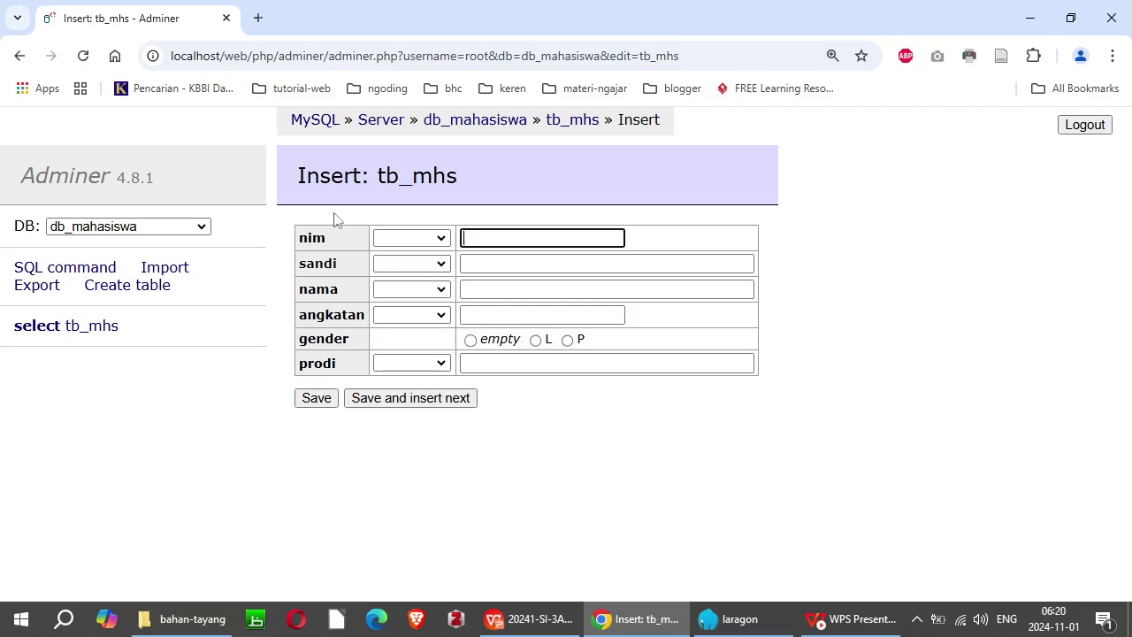
click(40, 325)
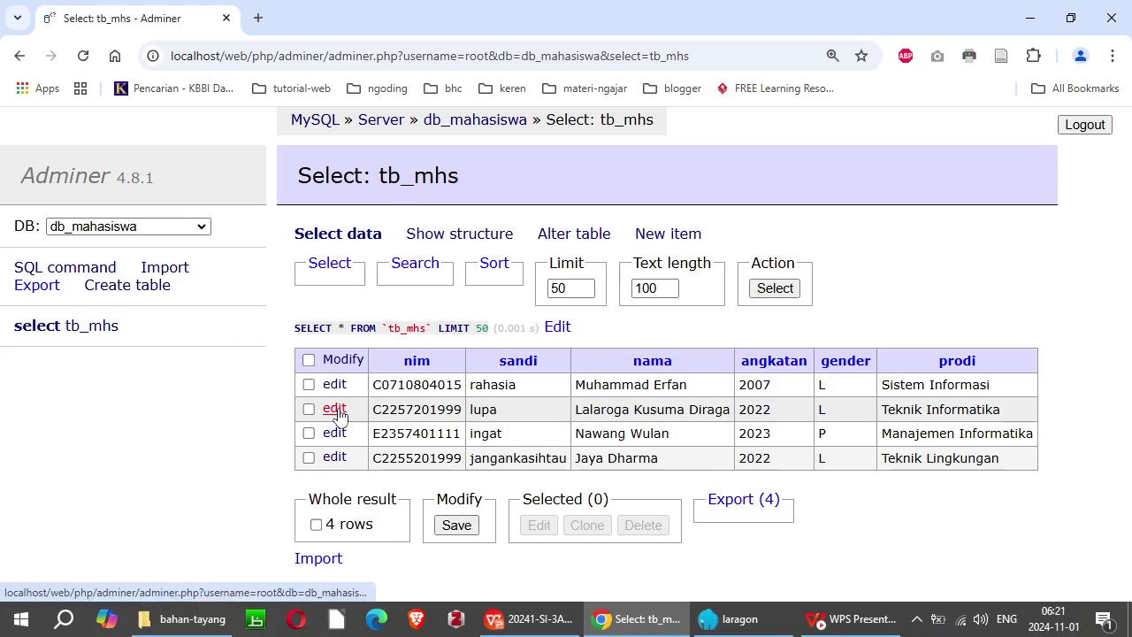
Step: Replace the middle digits of the 2022 Teknik Informatika student's nim with 77077 and save the record
click(336, 409)
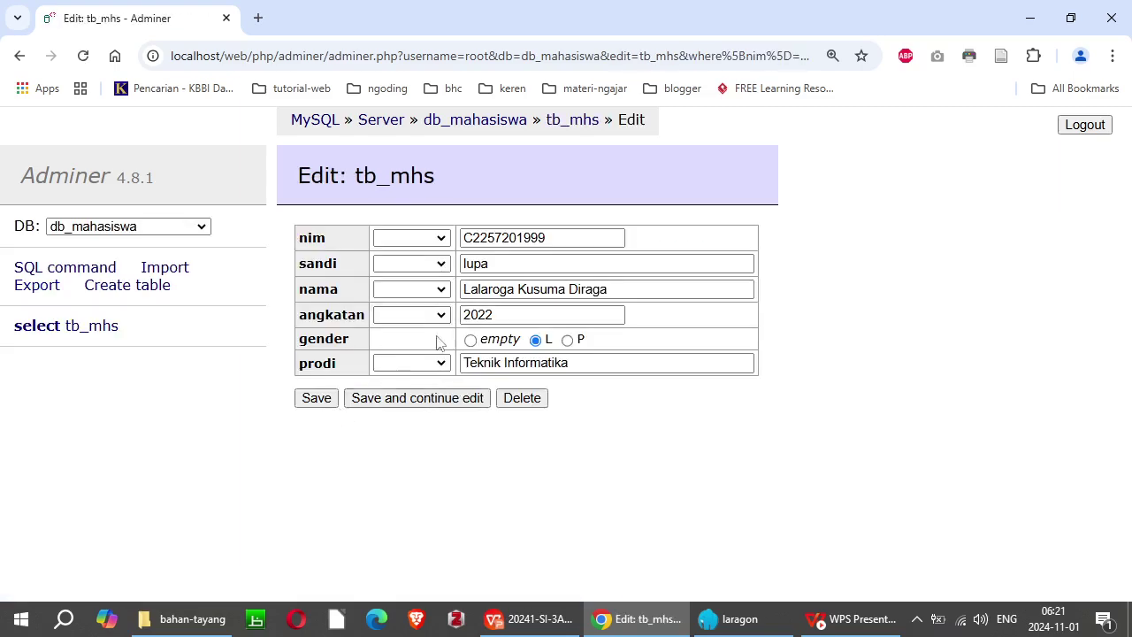
click(540, 237)
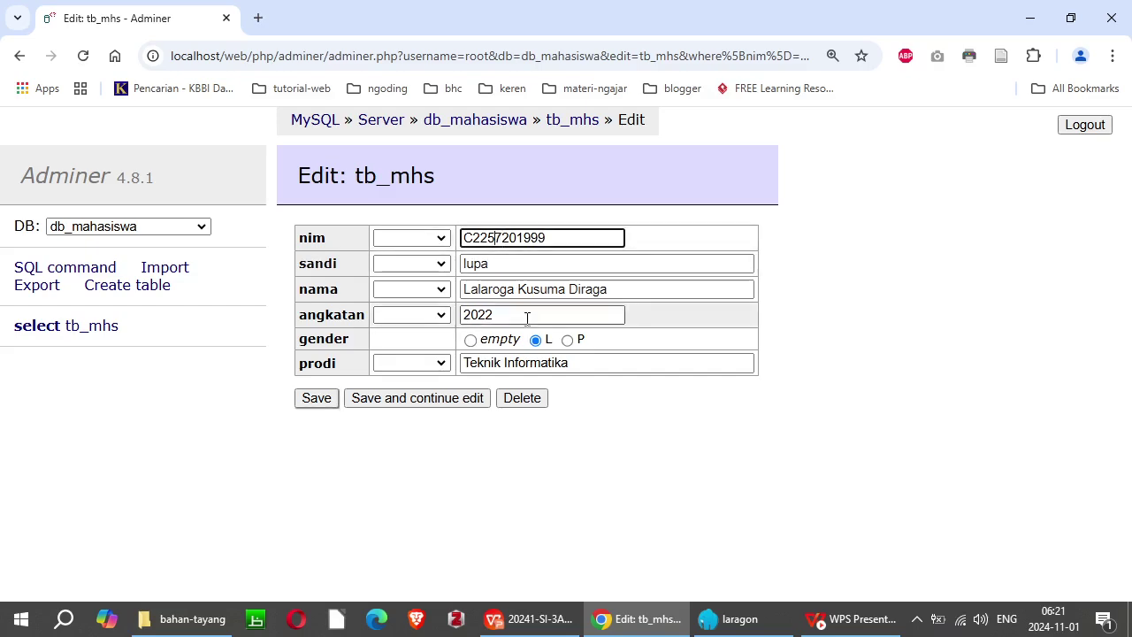
key(shift+Right)
key(shift+Right)
key(shift+Right)
key(shift+Right)
key(shift+Right)
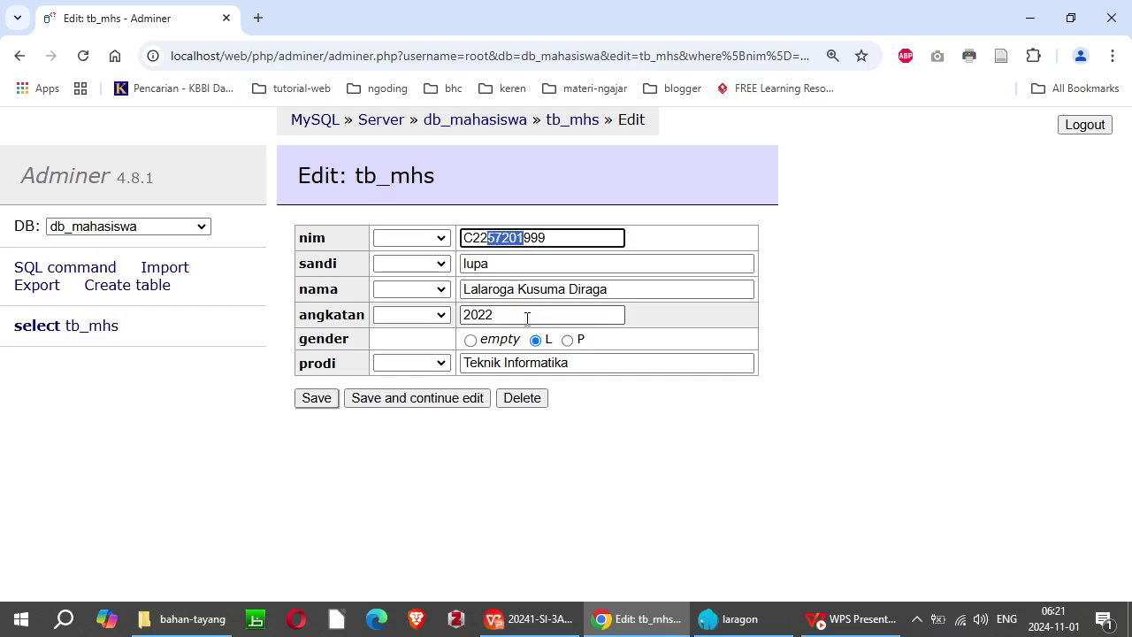
text(77077)
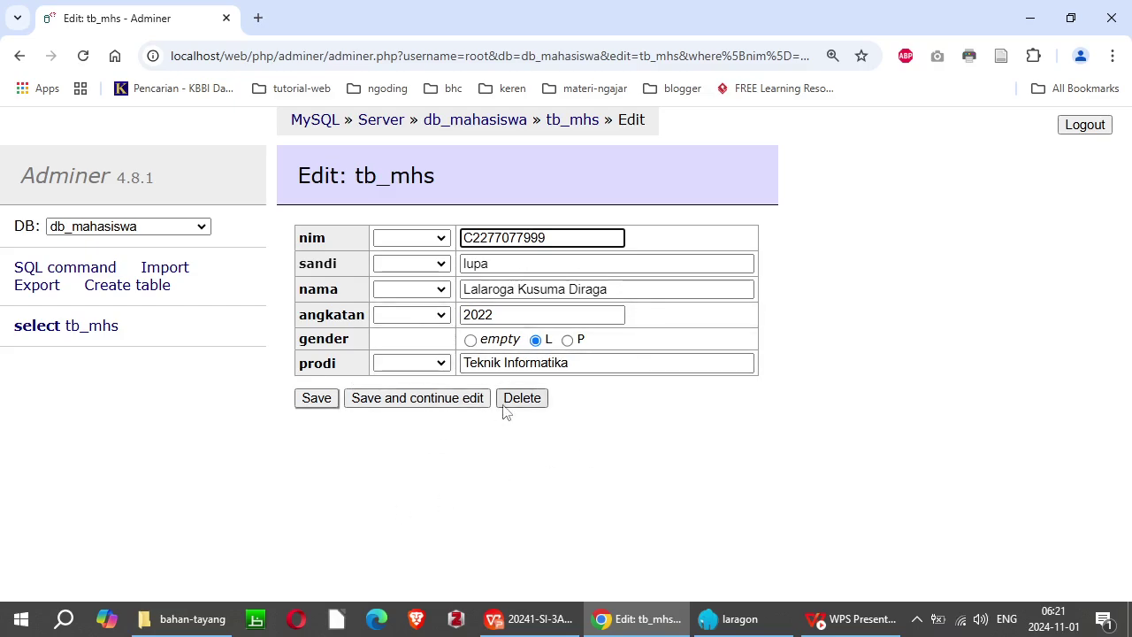
click(313, 398)
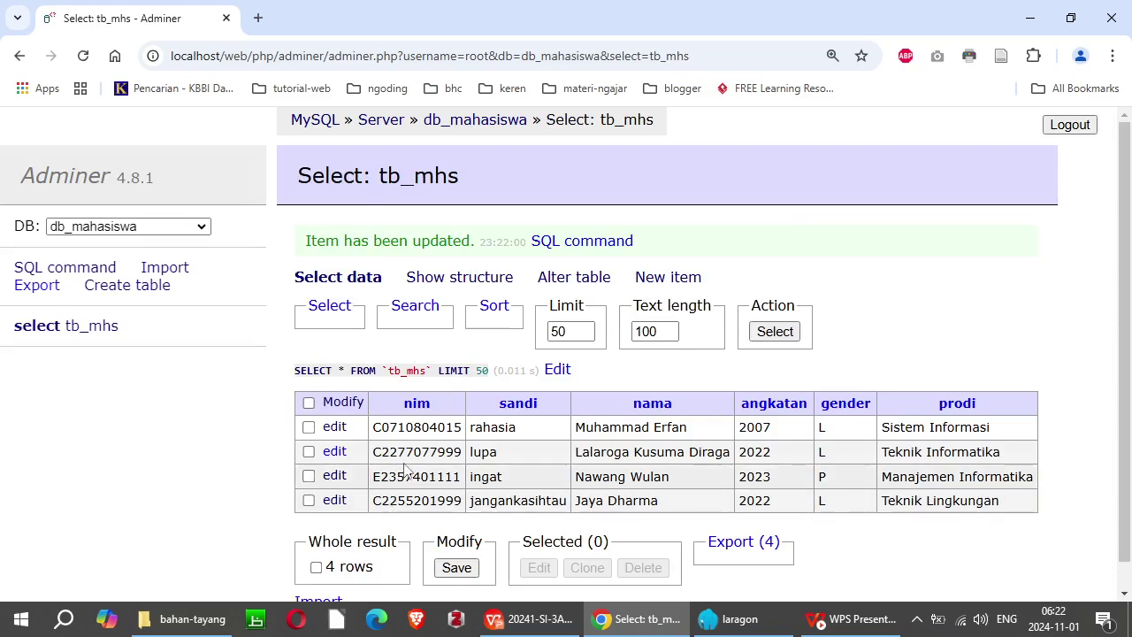
Step: Check the corrected nim digits in row 2, then tick and untick that row
drag(397, 451, 437, 452)
click(510, 453)
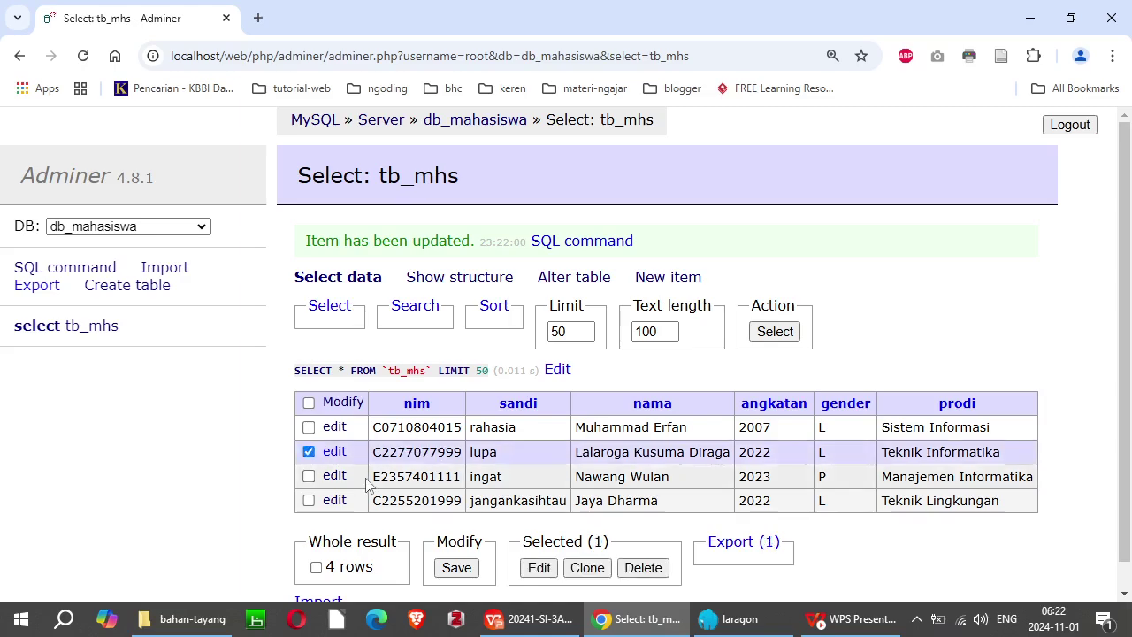
click(309, 451)
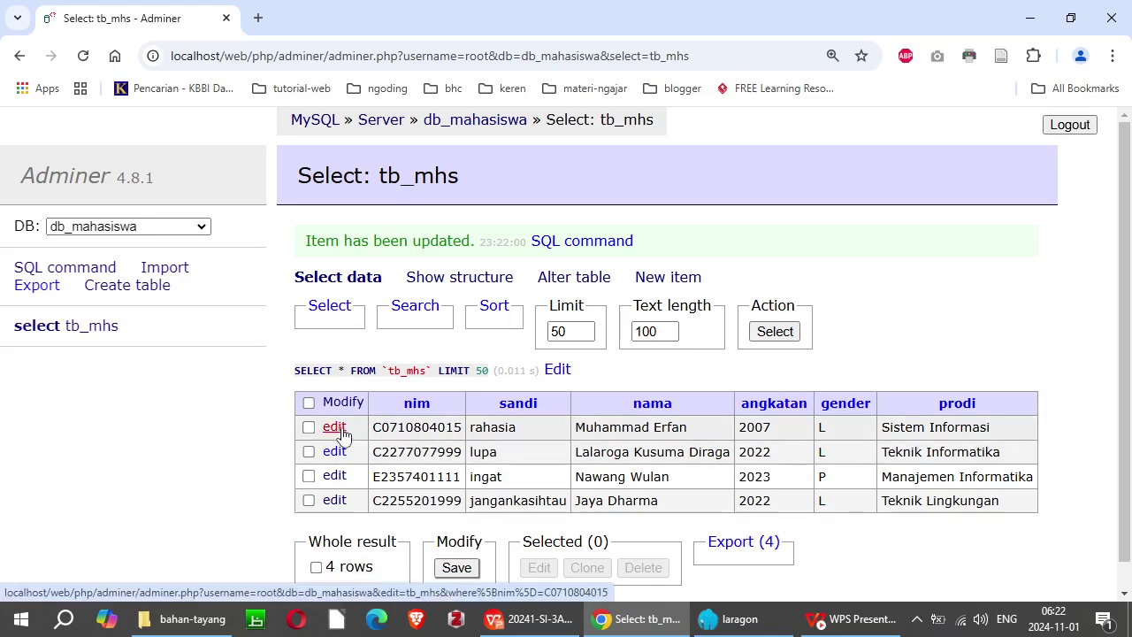
click(334, 427)
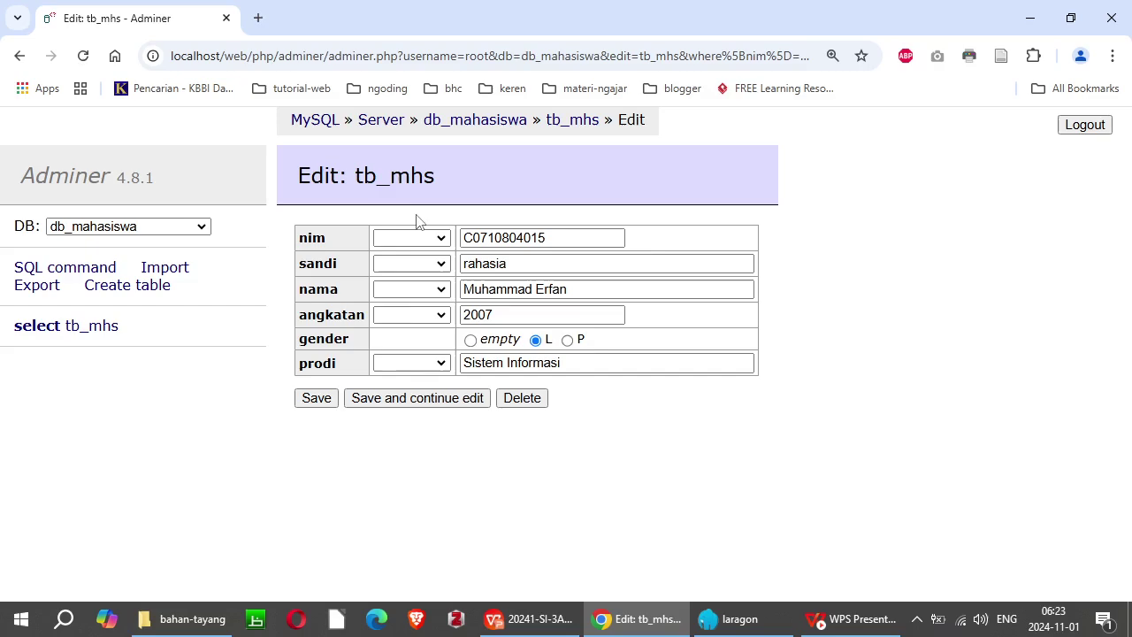
click(441, 265)
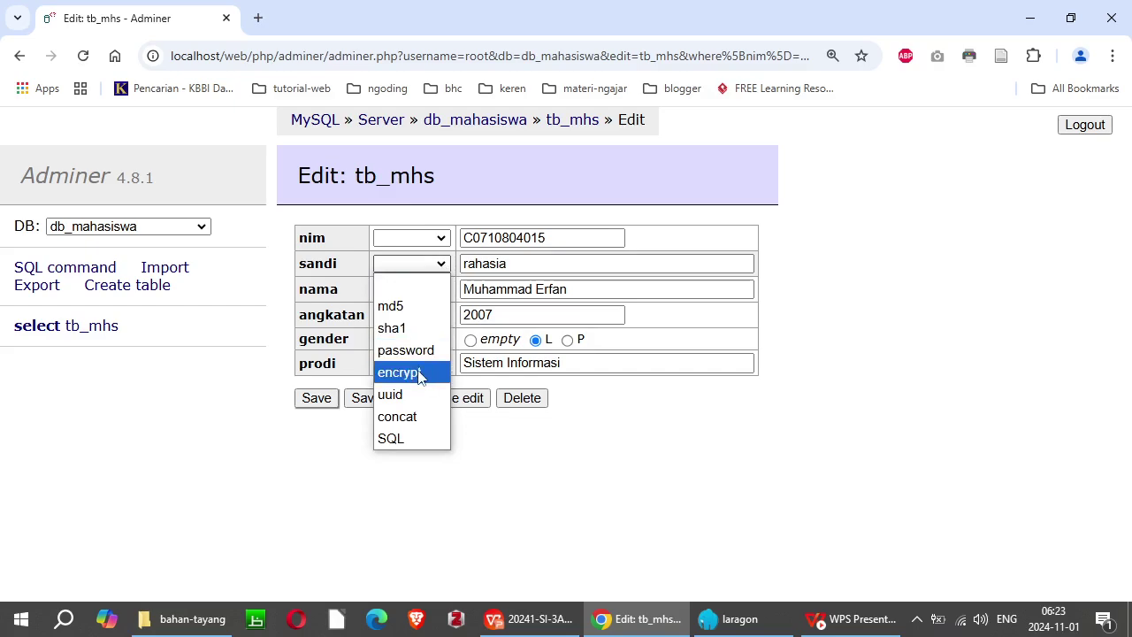
click(409, 311)
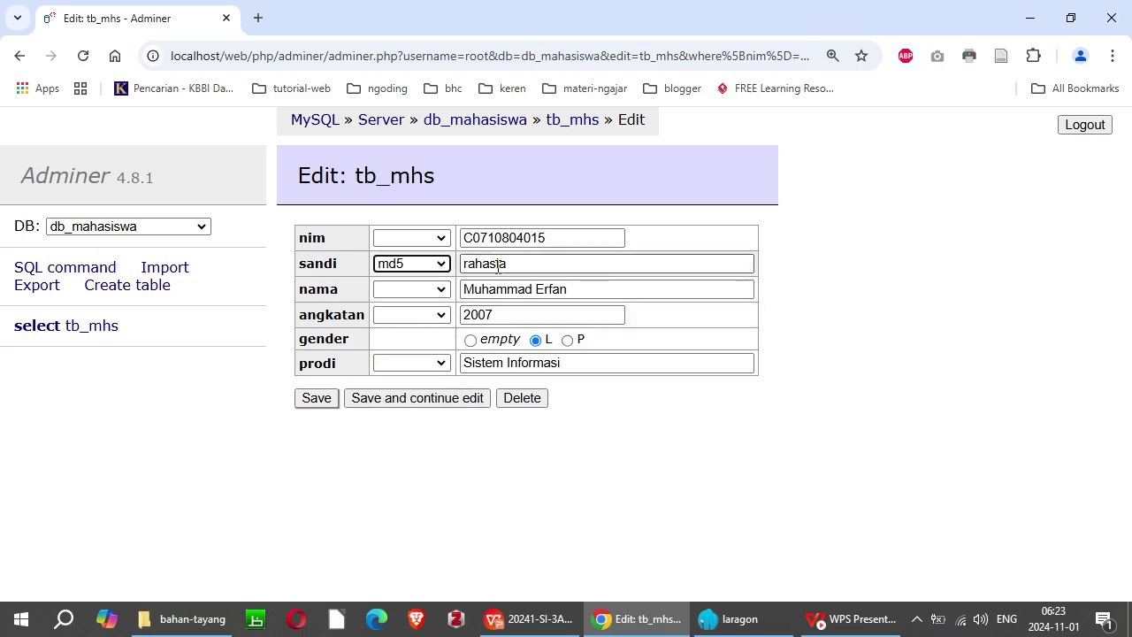
click(323, 403)
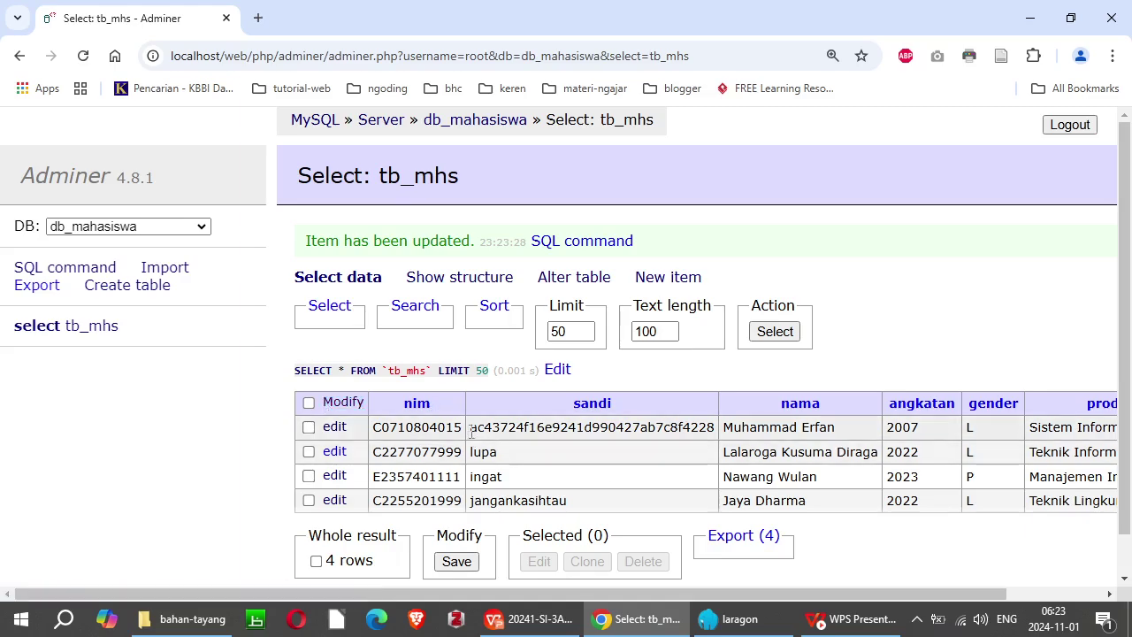
drag(470, 431, 715, 442)
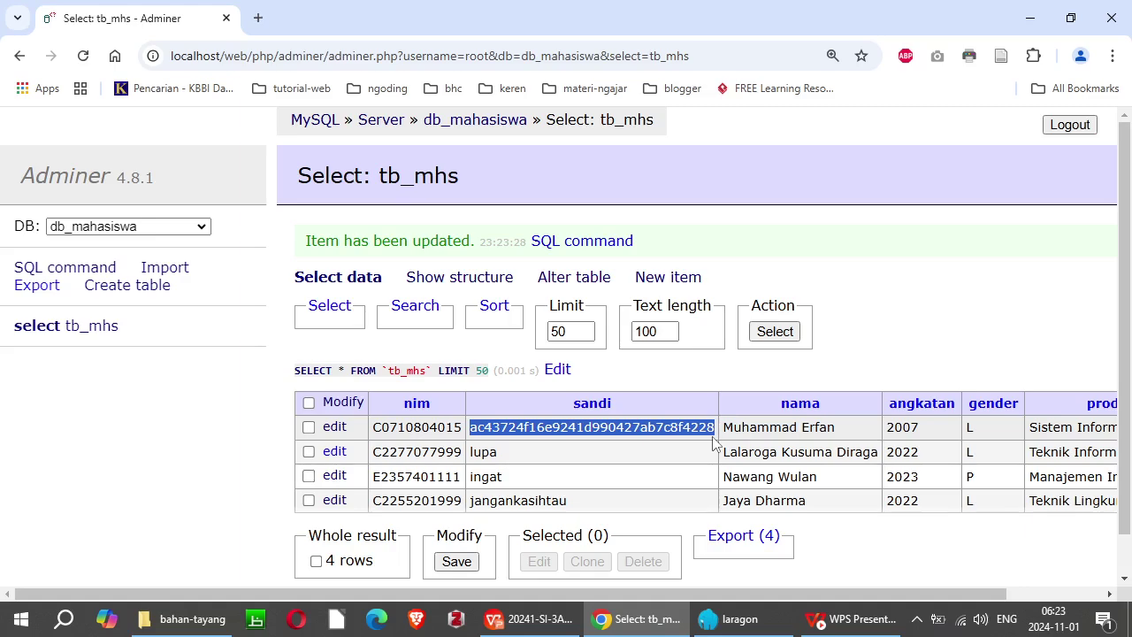
click(491, 427)
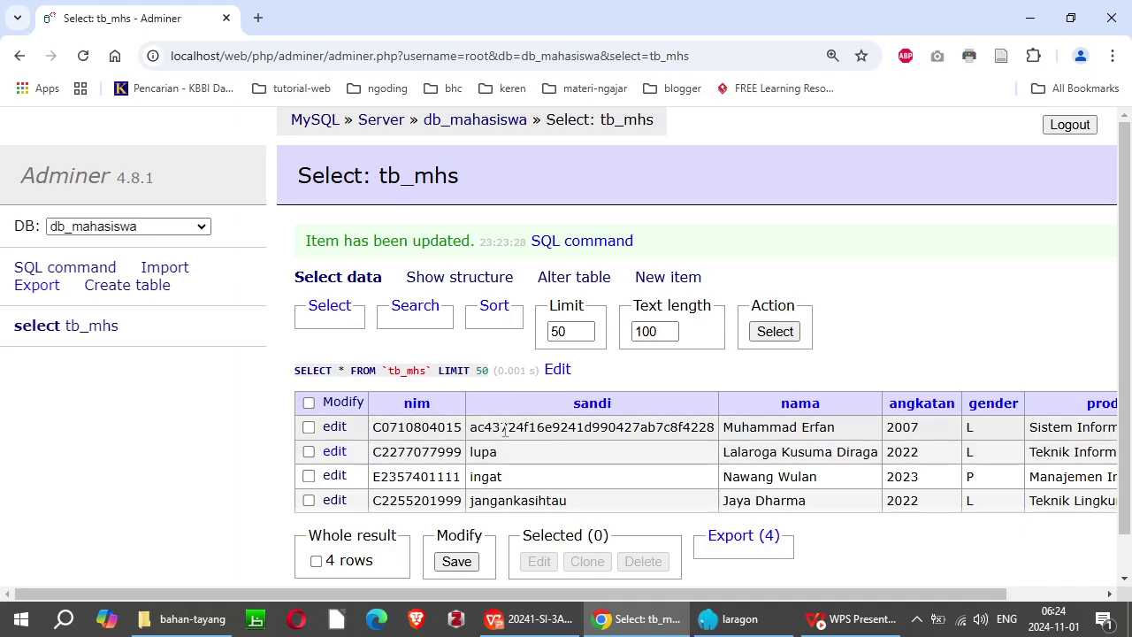
drag(469, 428, 721, 427)
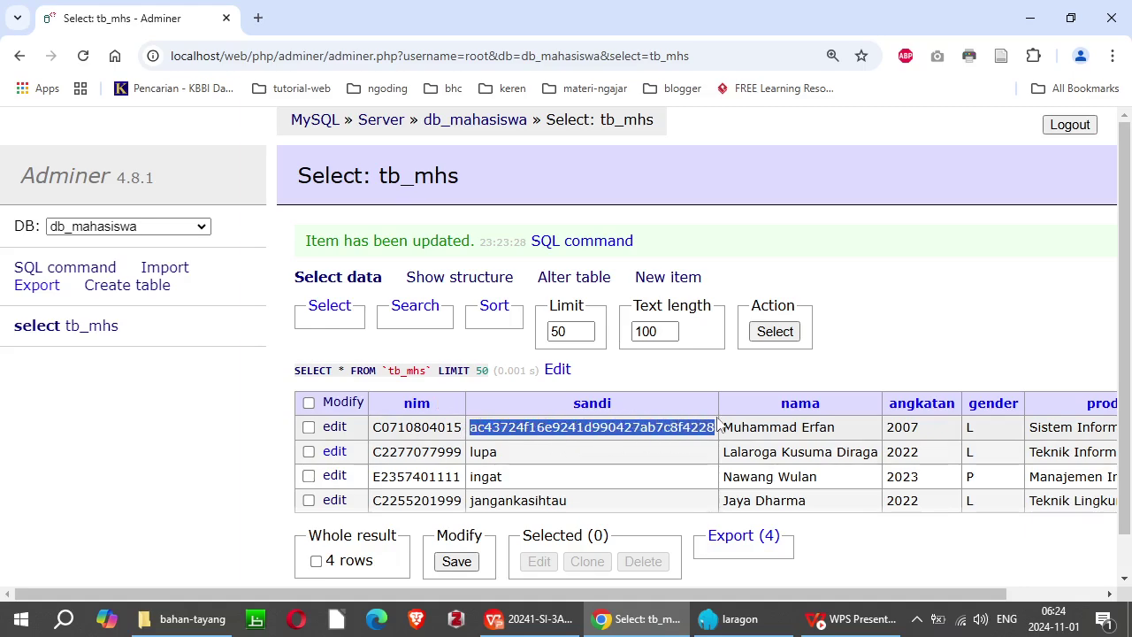
click(682, 433)
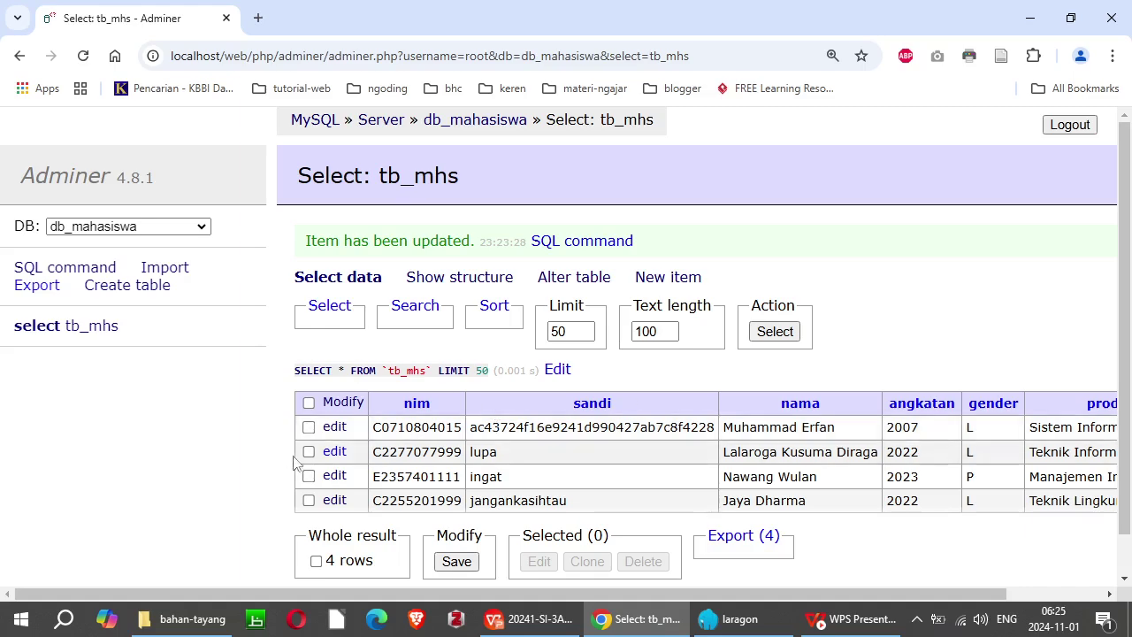
drag(472, 429, 724, 429)
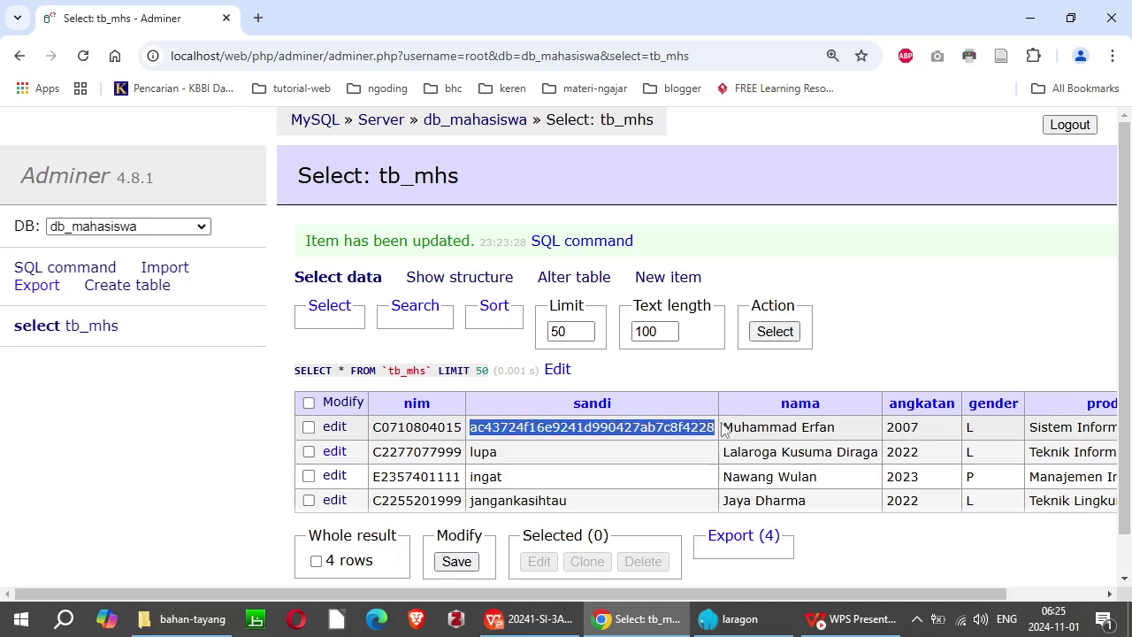
click(614, 428)
drag(472, 427, 716, 428)
click(595, 426)
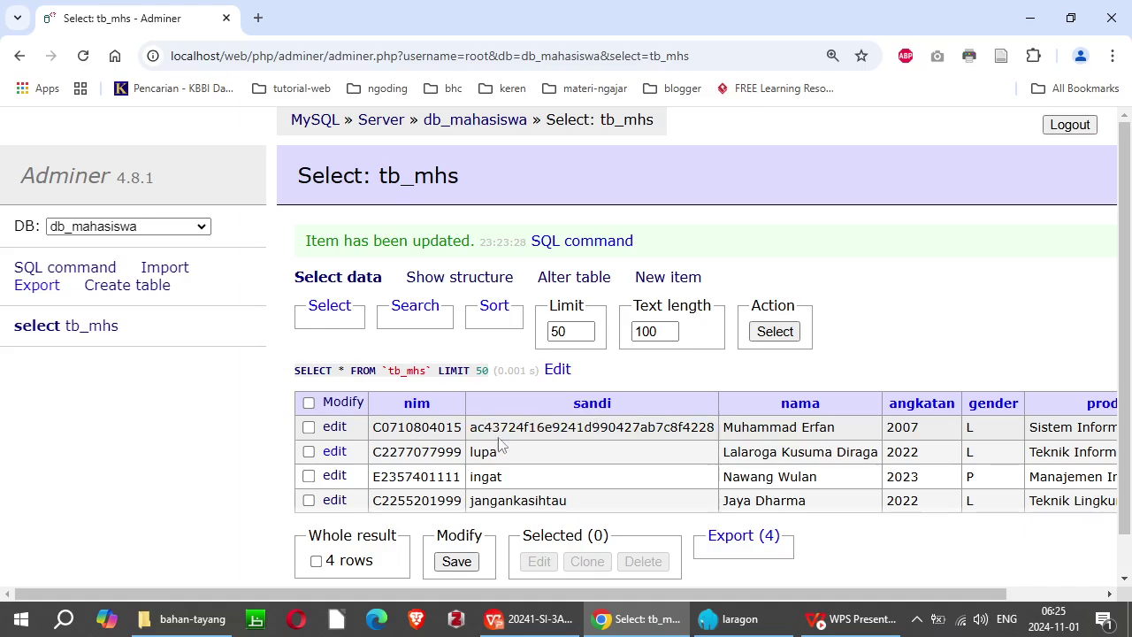
drag(469, 427, 716, 428)
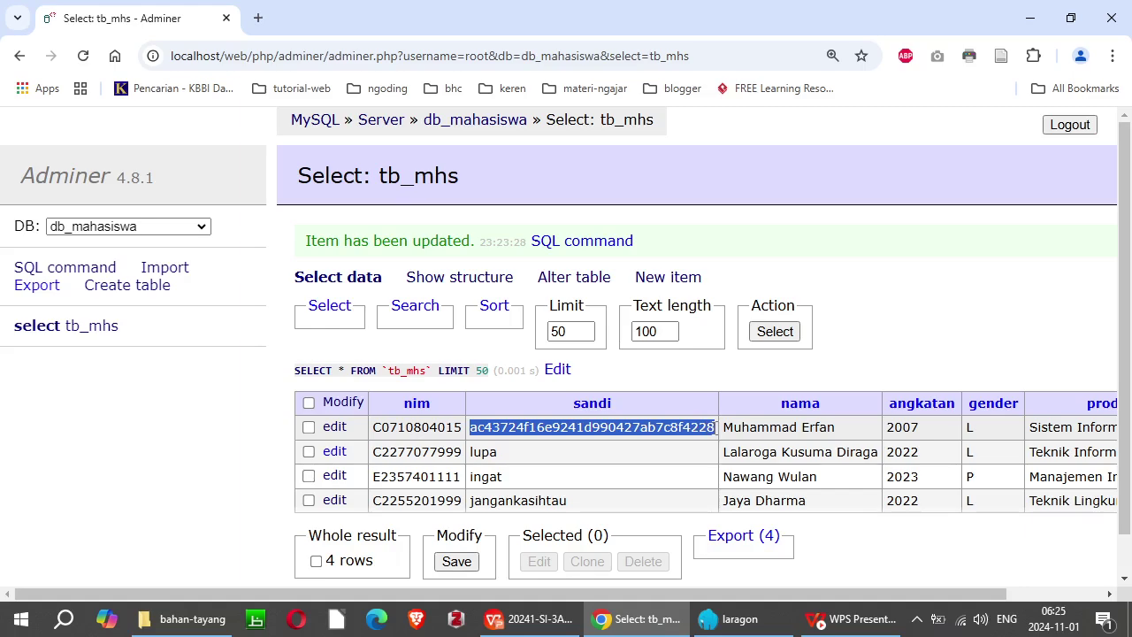
click(536, 423)
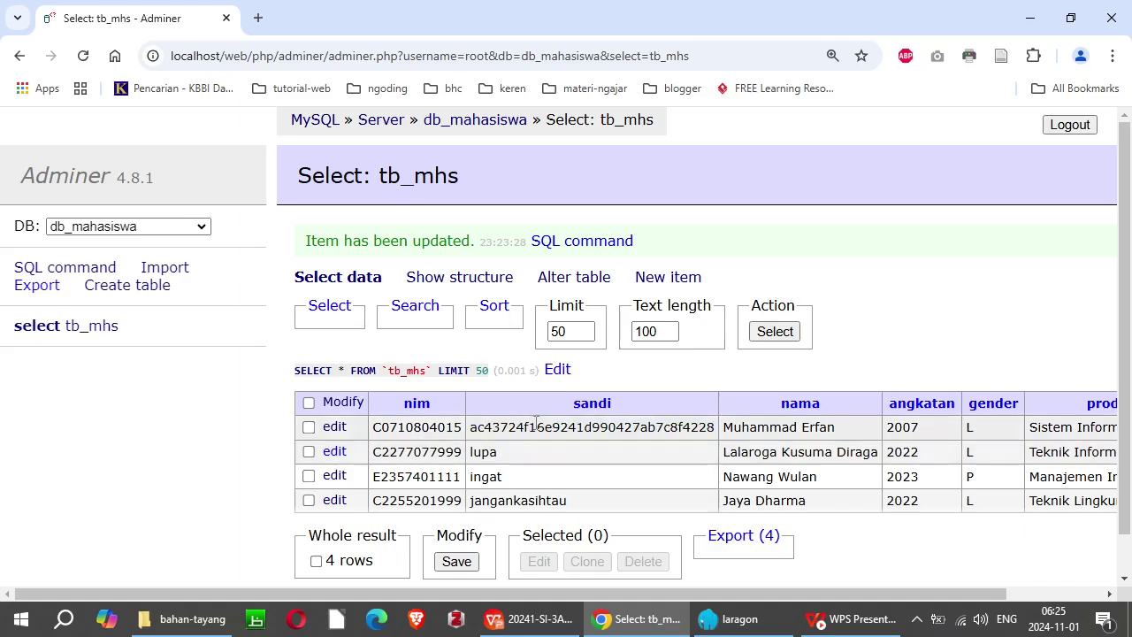
Step: Hash the second student's sandi with md5 and save the record
click(341, 457)
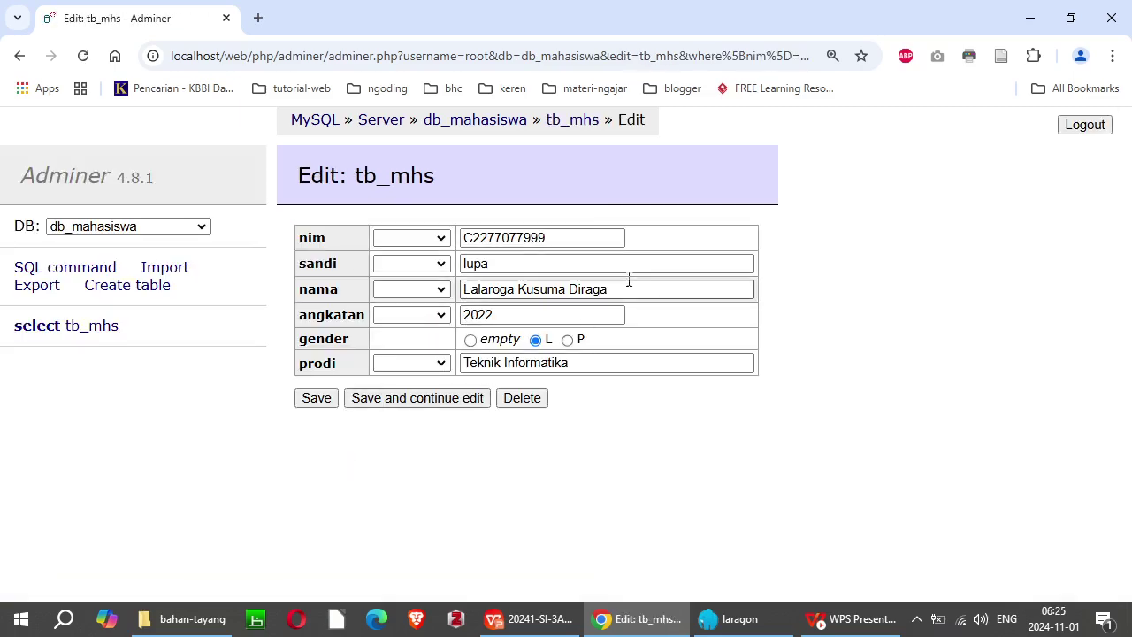
click(416, 263)
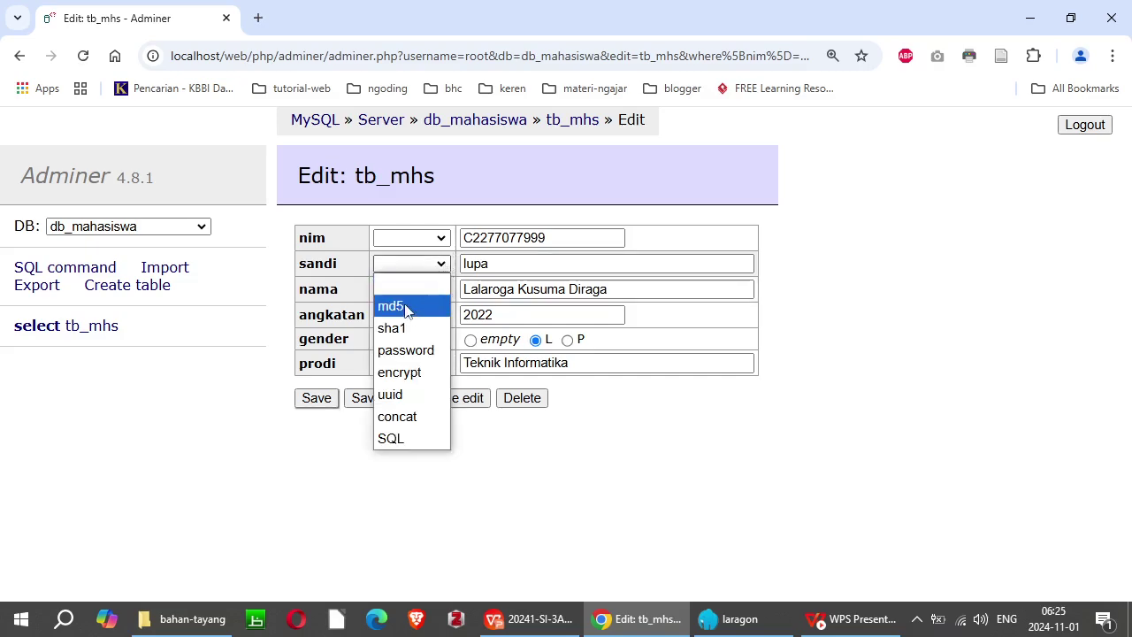
click(409, 308)
click(311, 399)
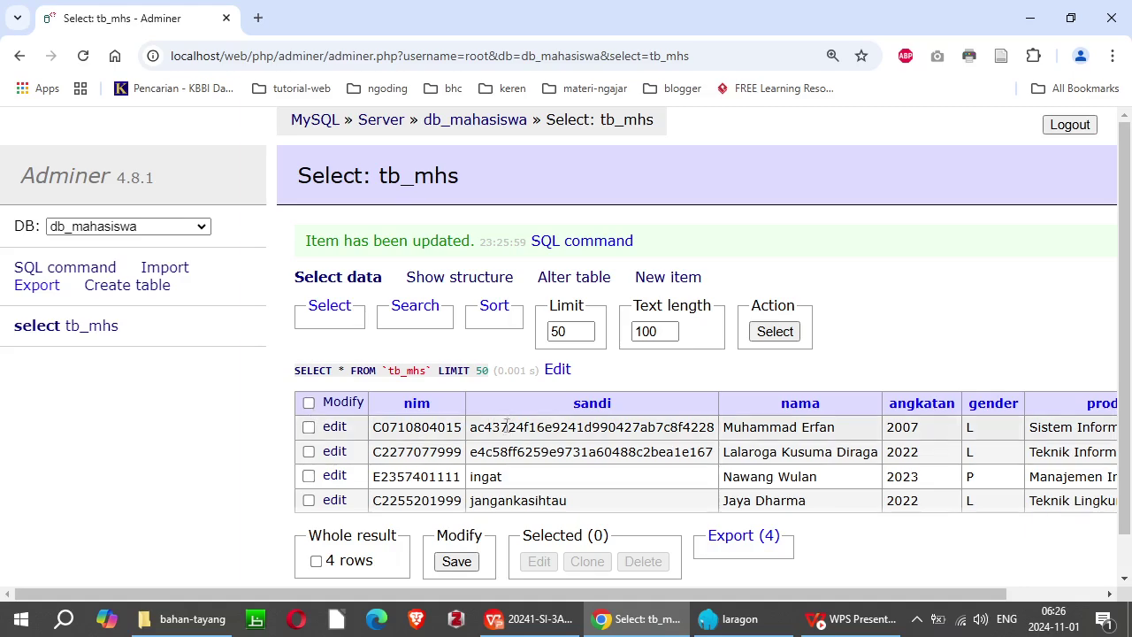
Step: Hash the third student's sandi with md5 and save the record
click(335, 476)
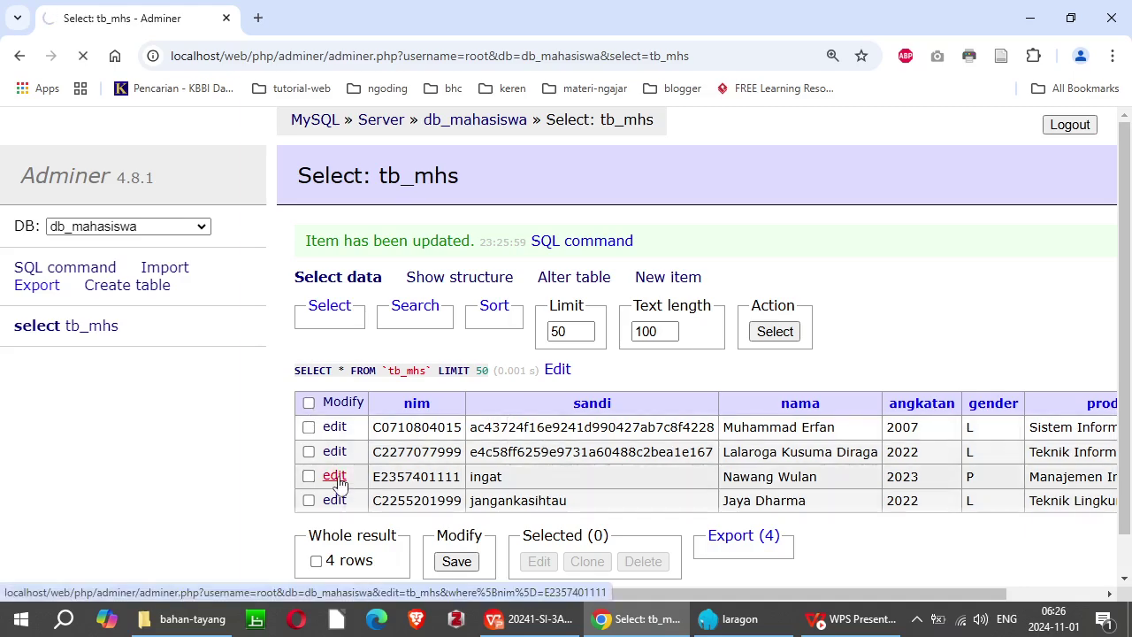
click(438, 267)
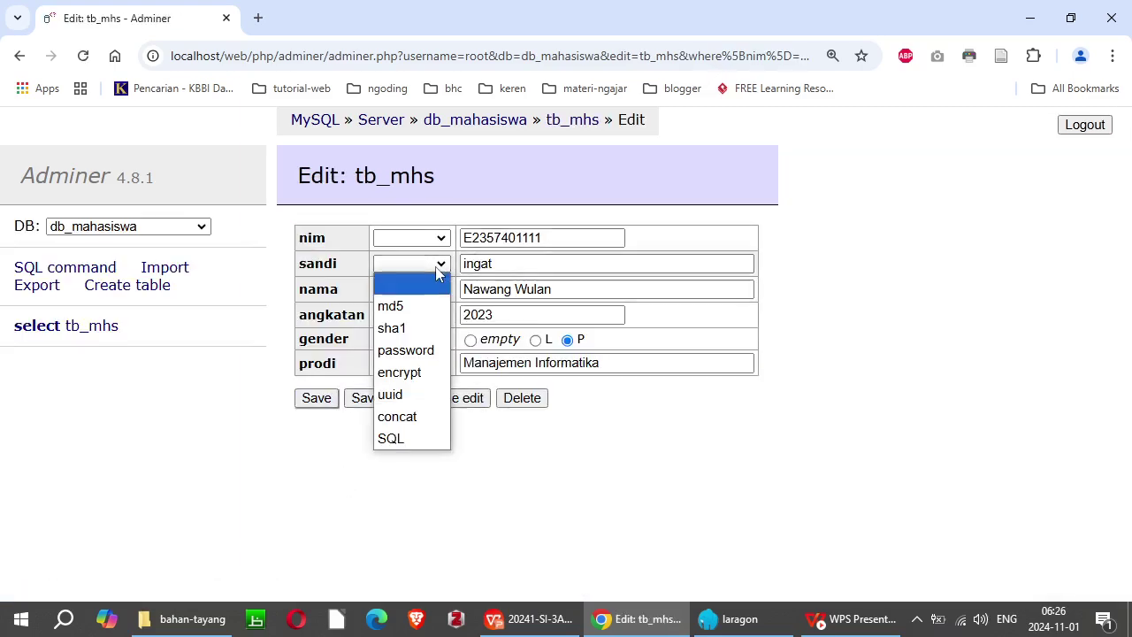
click(394, 300)
click(316, 398)
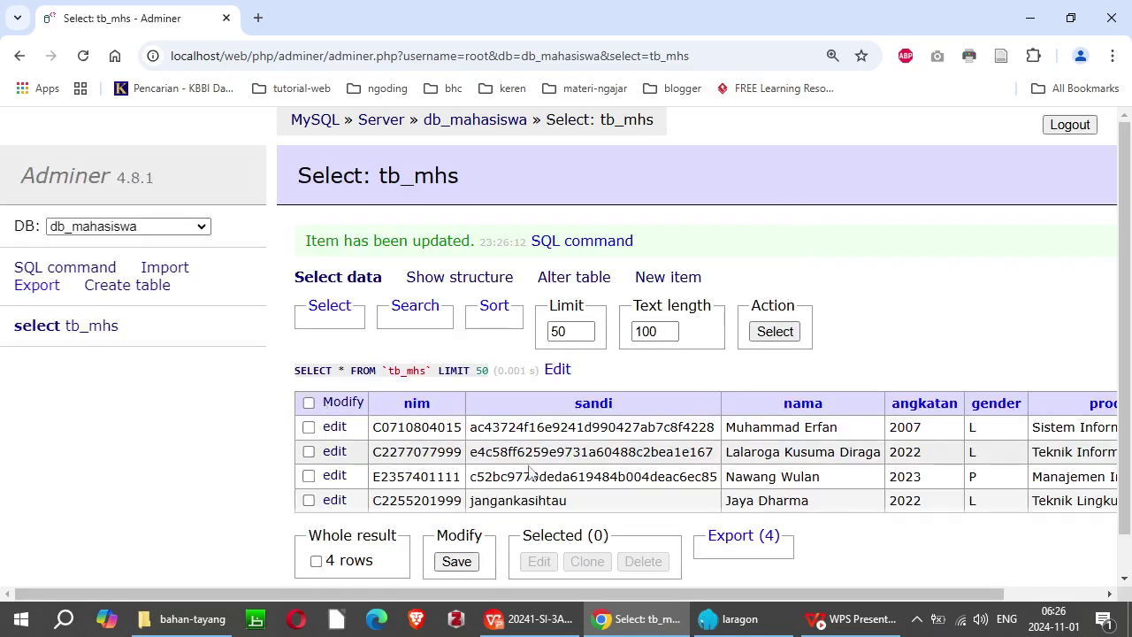
Step: Hash the fourth student's sandi with md5 and save the record
click(335, 501)
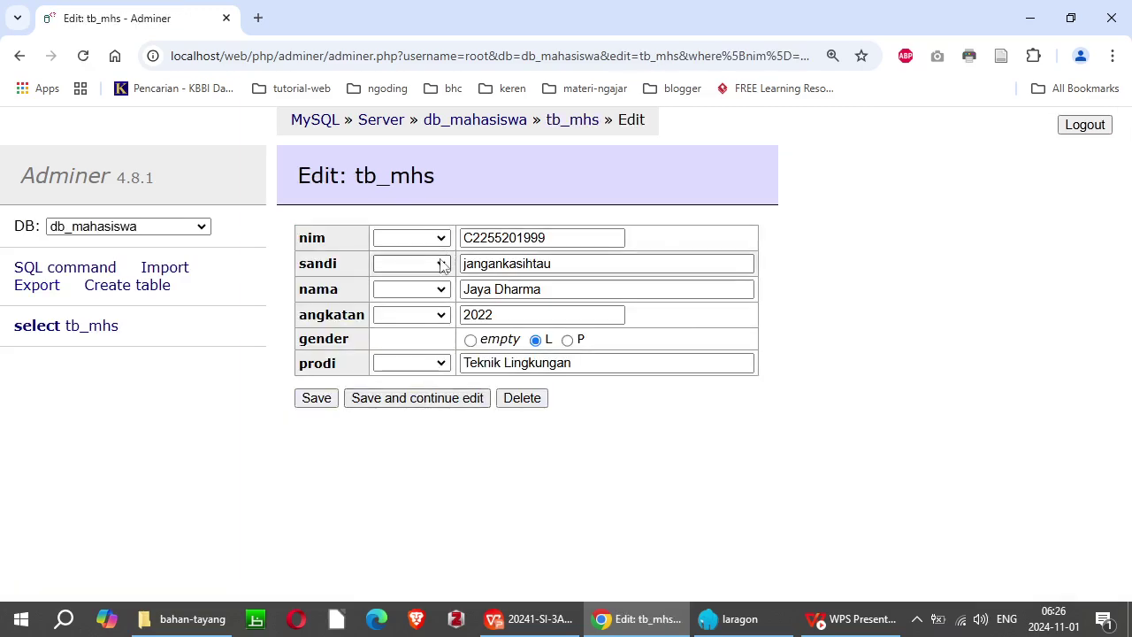
click(440, 265)
click(408, 306)
click(316, 399)
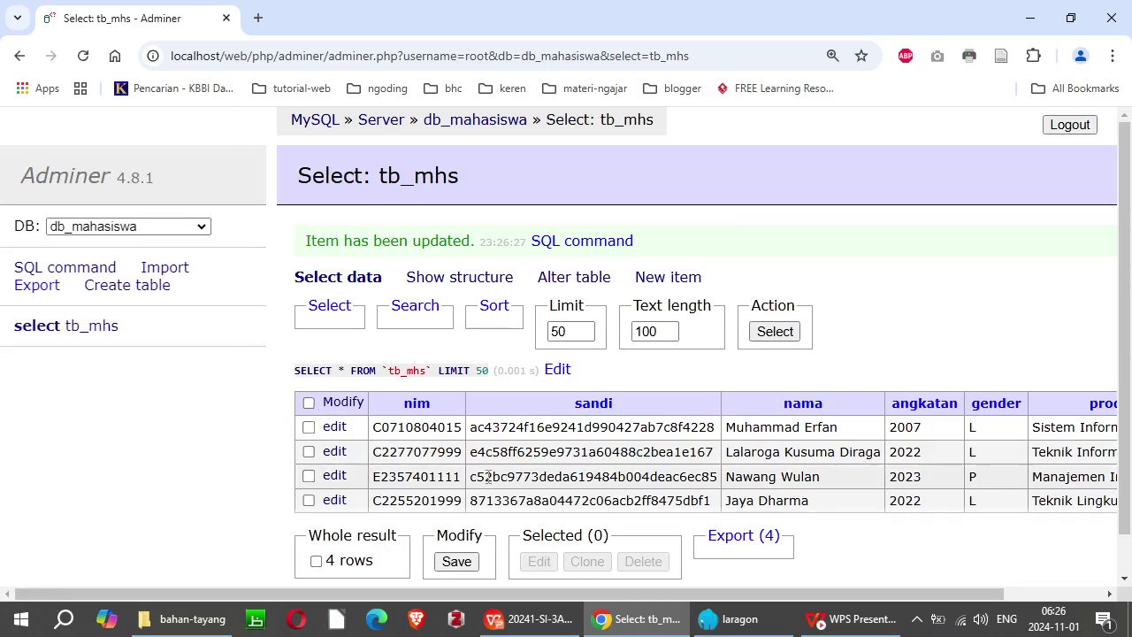
scroll(770, 584, right, 3)
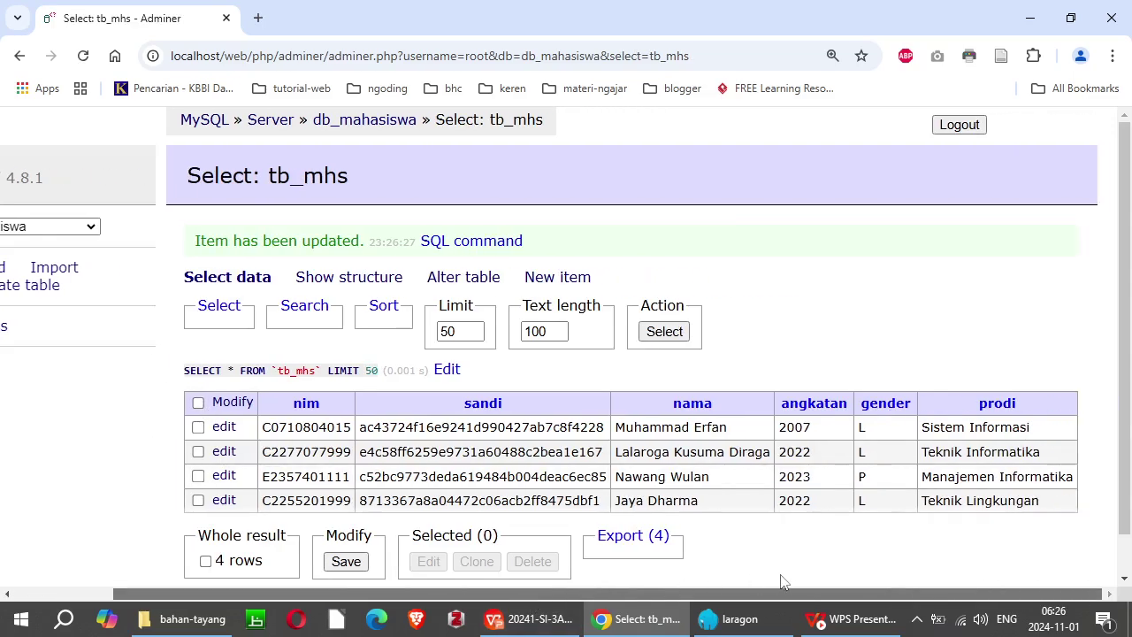
Step: Show the tb_mhs structure page, including sandi varchar(40) commented 'sandi format md5'
scroll(699, 591, left, 3)
scroll(495, 566, right, 3)
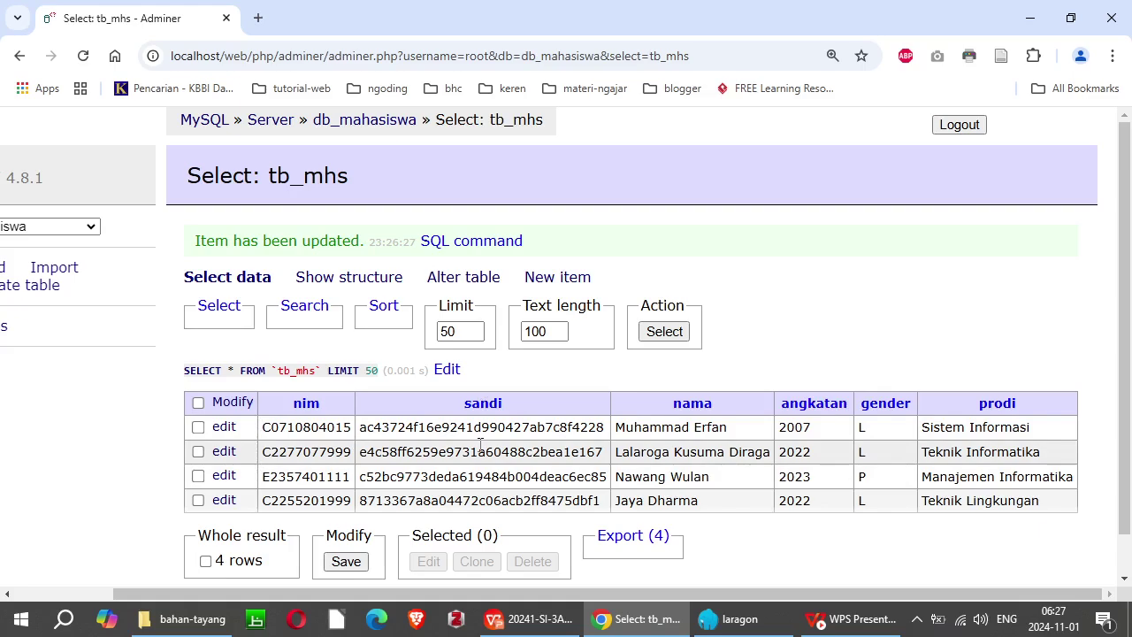
click(356, 281)
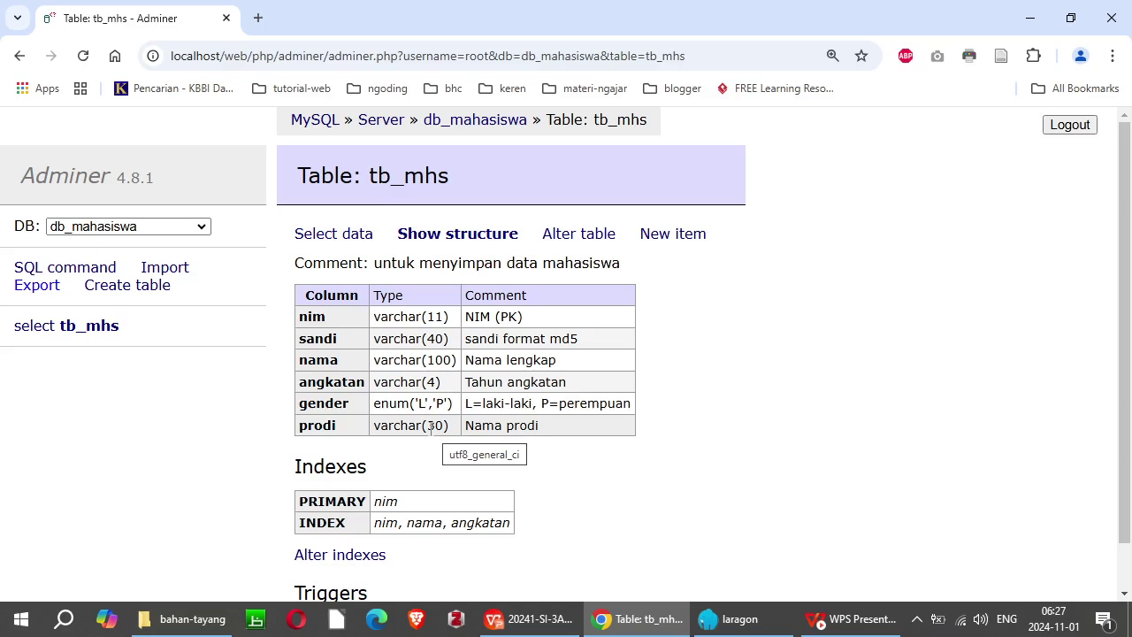
Step: Alter tb_mhs so the prodi column's length is 15 instead of 30
click(580, 238)
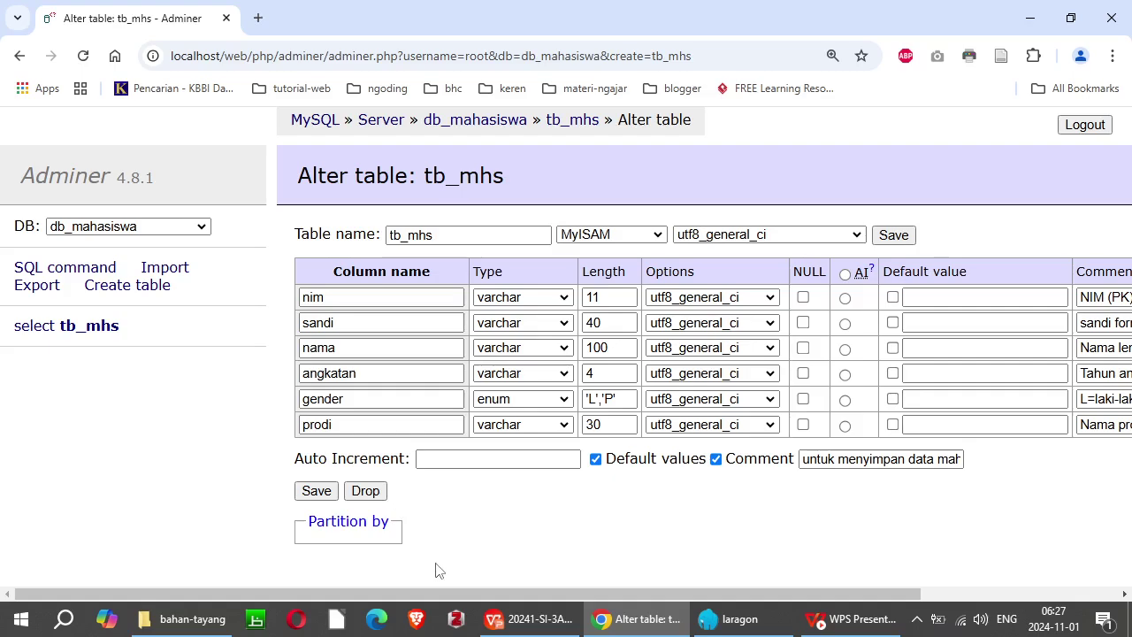
drag(454, 599, 636, 587)
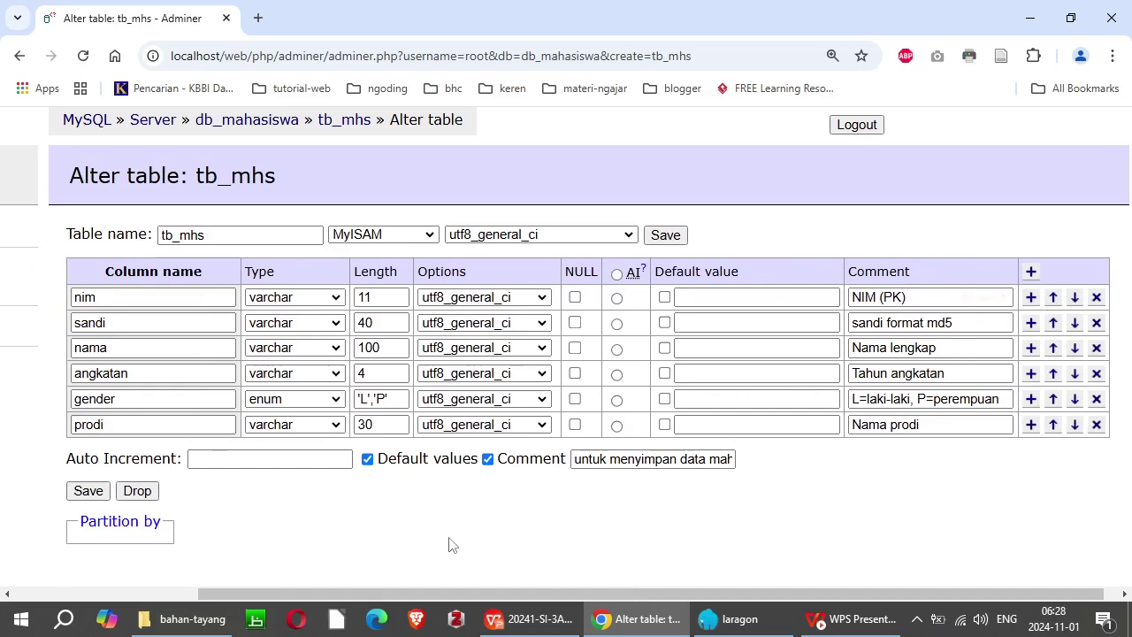
drag(376, 424, 356, 426)
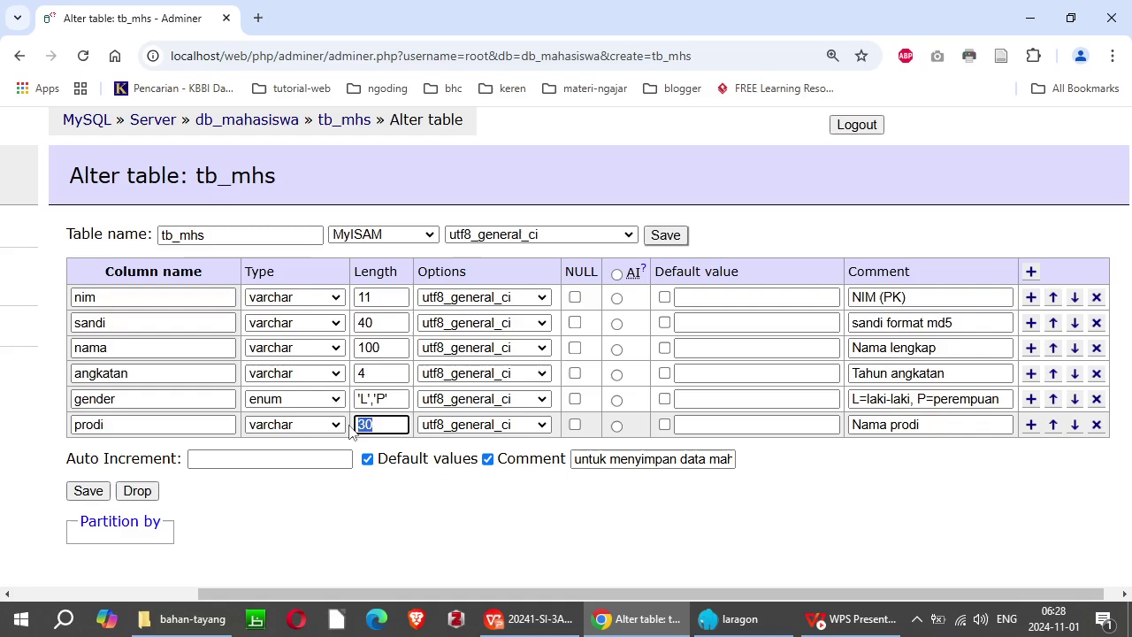
text(15)
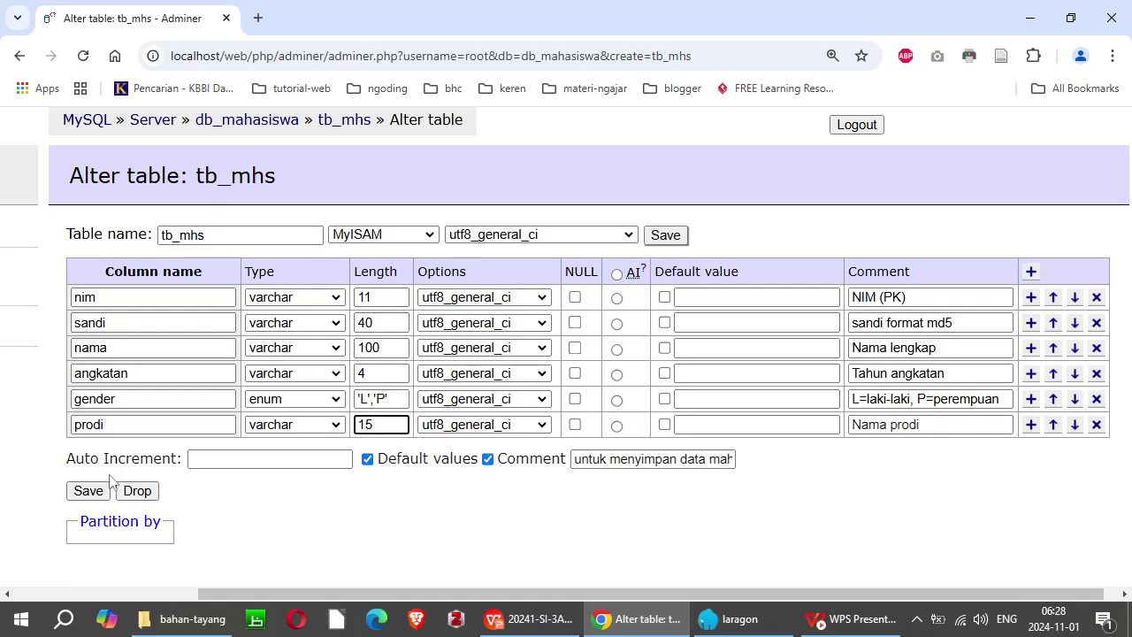
click(85, 495)
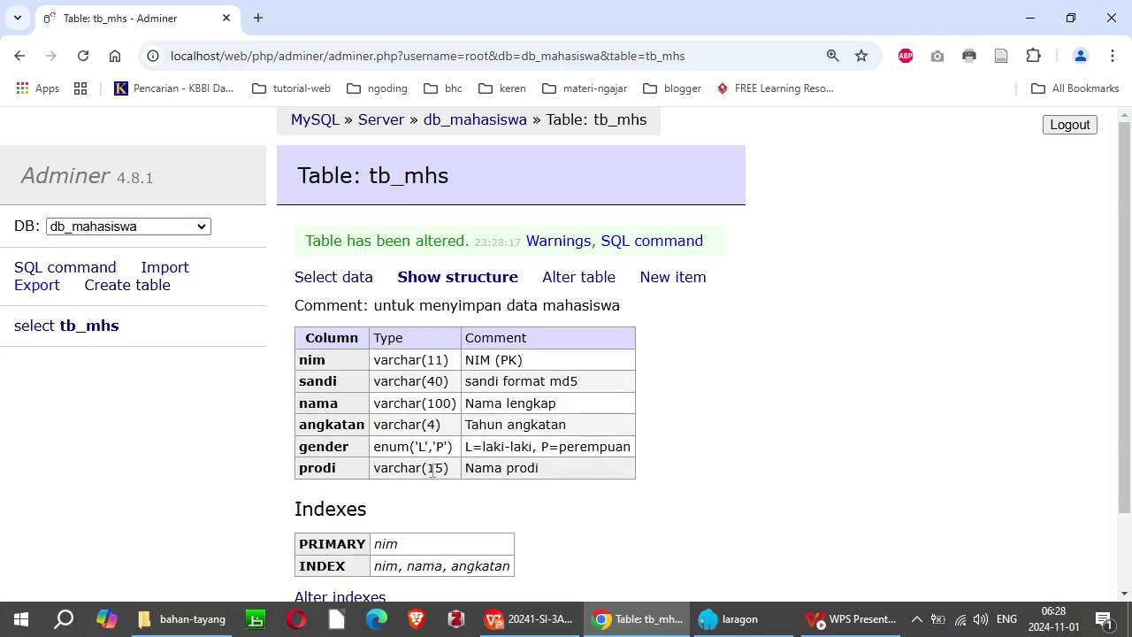
Step: Review tb_mhs data with 15-character prodi values, tick rows 4 and 1, then open Alter table
click(33, 329)
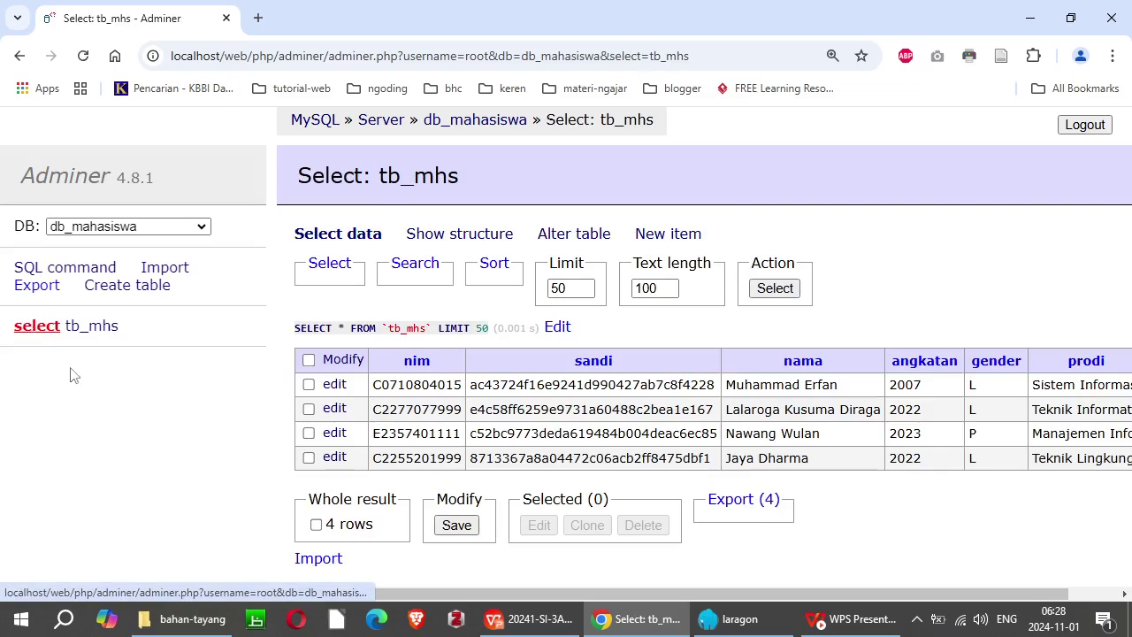
drag(478, 594, 527, 595)
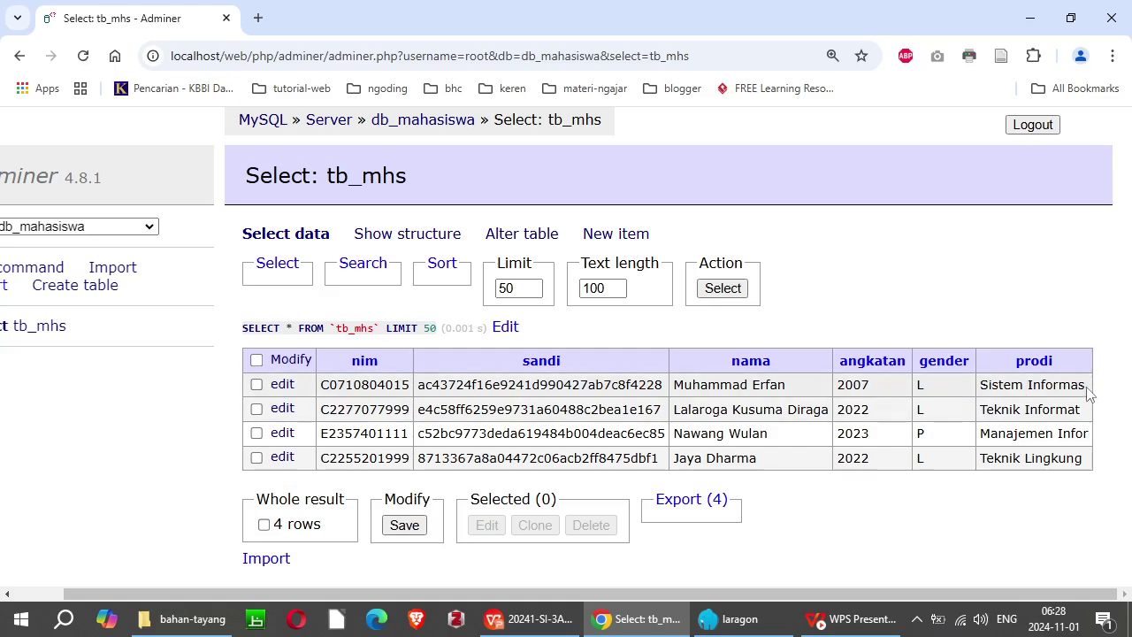
click(1066, 466)
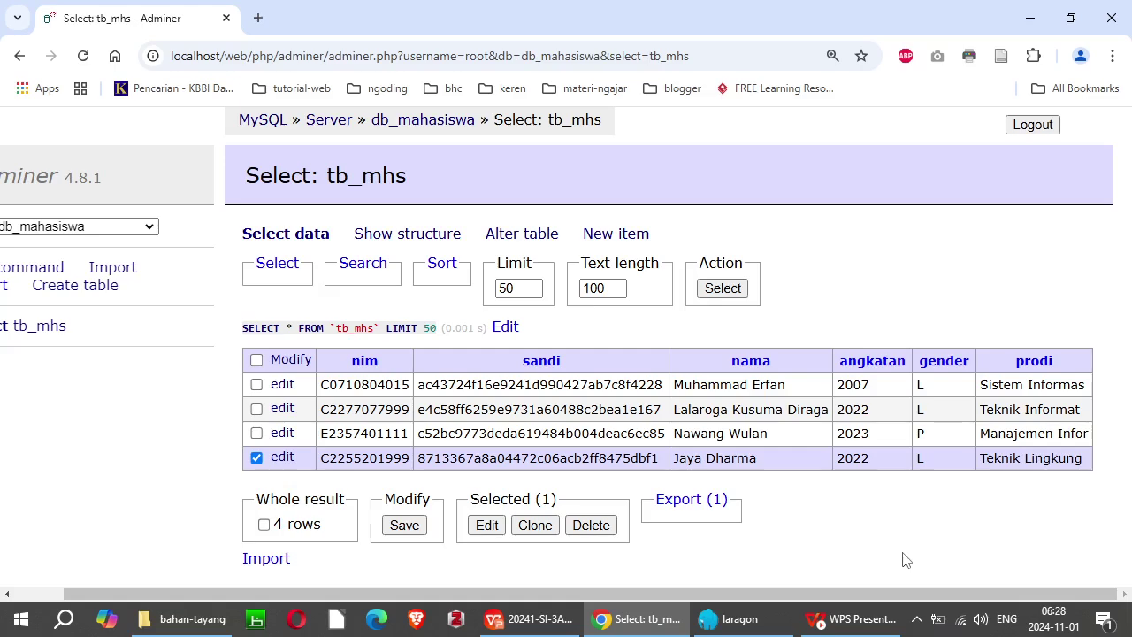
click(567, 386)
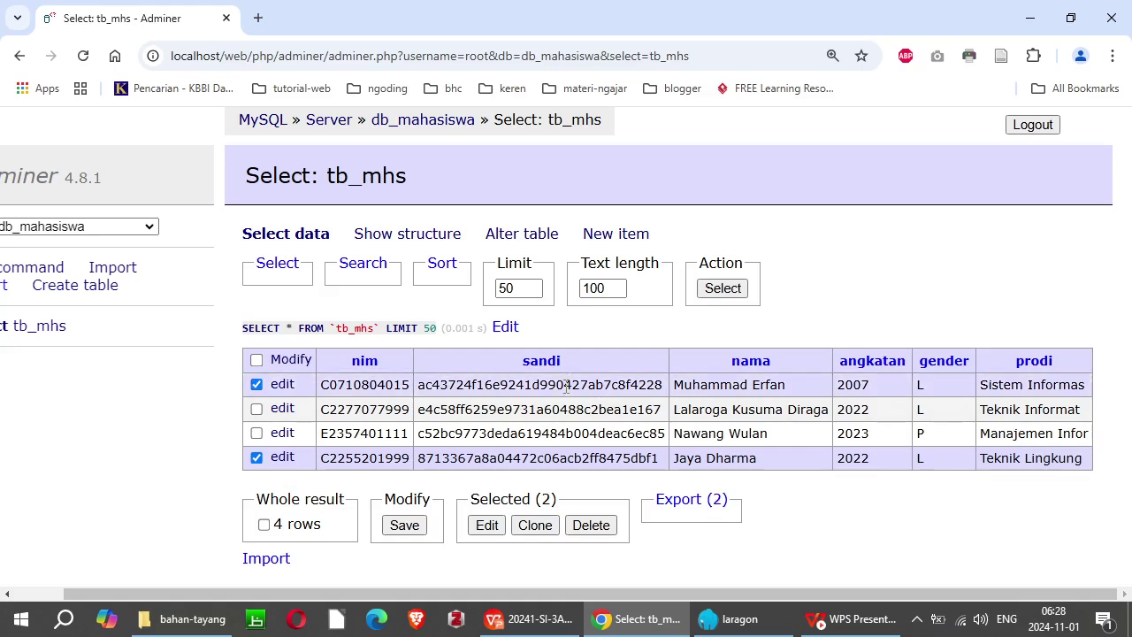
click(534, 237)
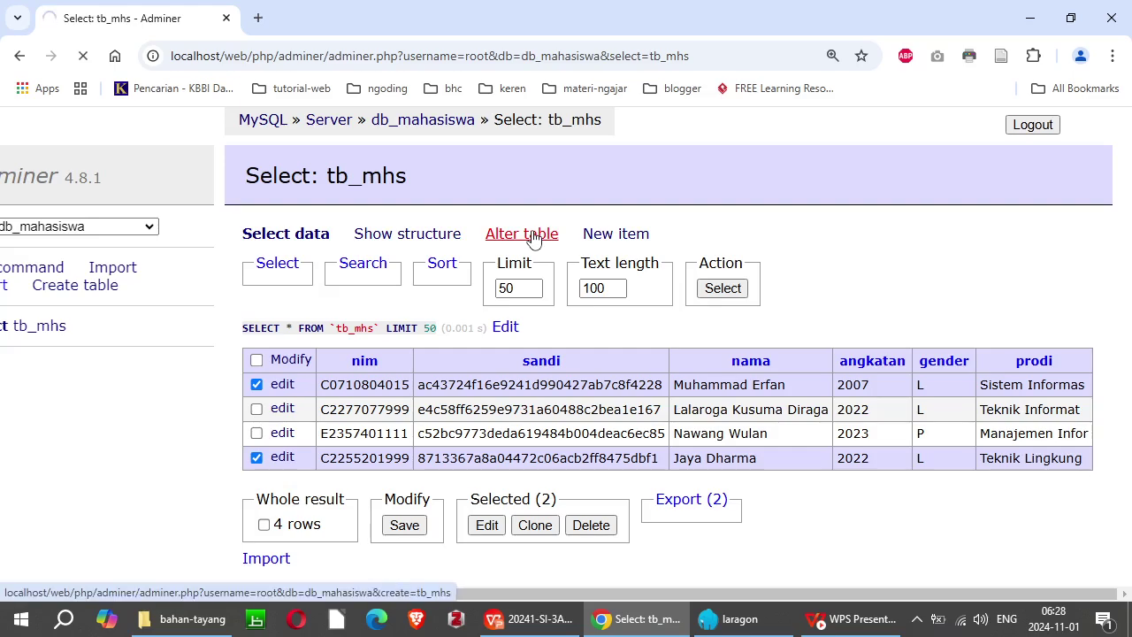
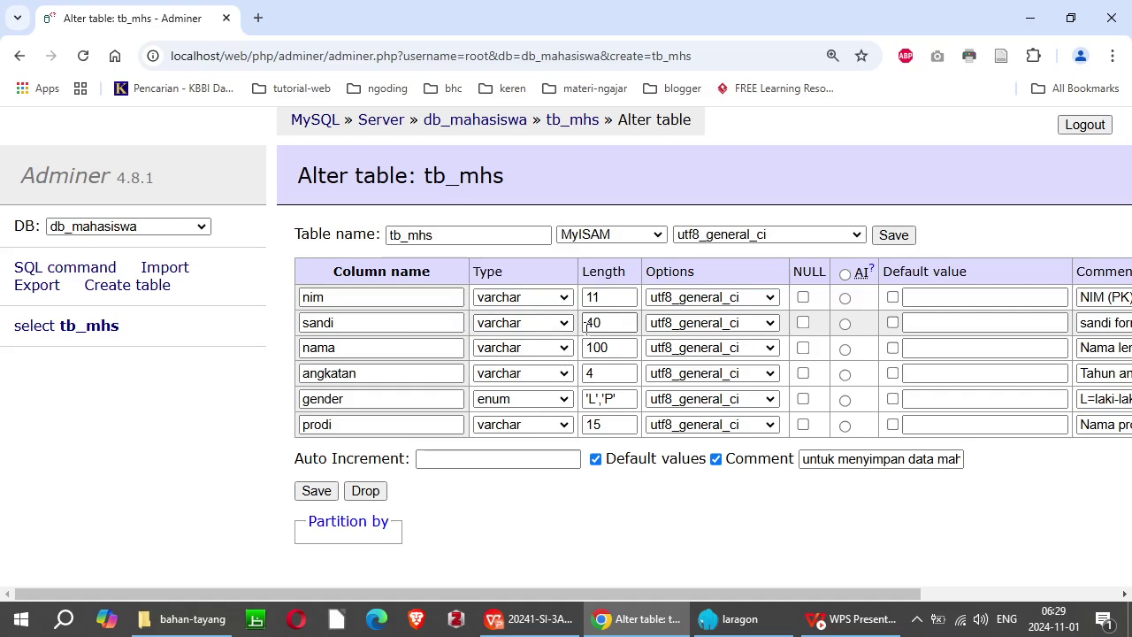
Step: Replace prodi's length 15 with 30 in Alter table and save the change
double_click(616, 423)
text(30)
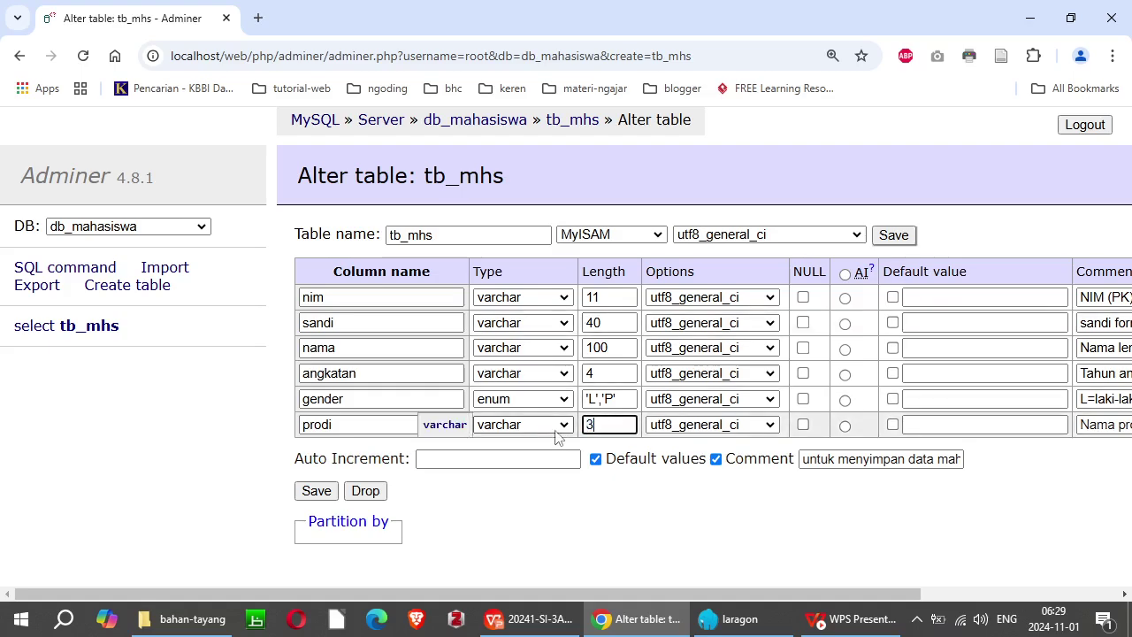
click(329, 494)
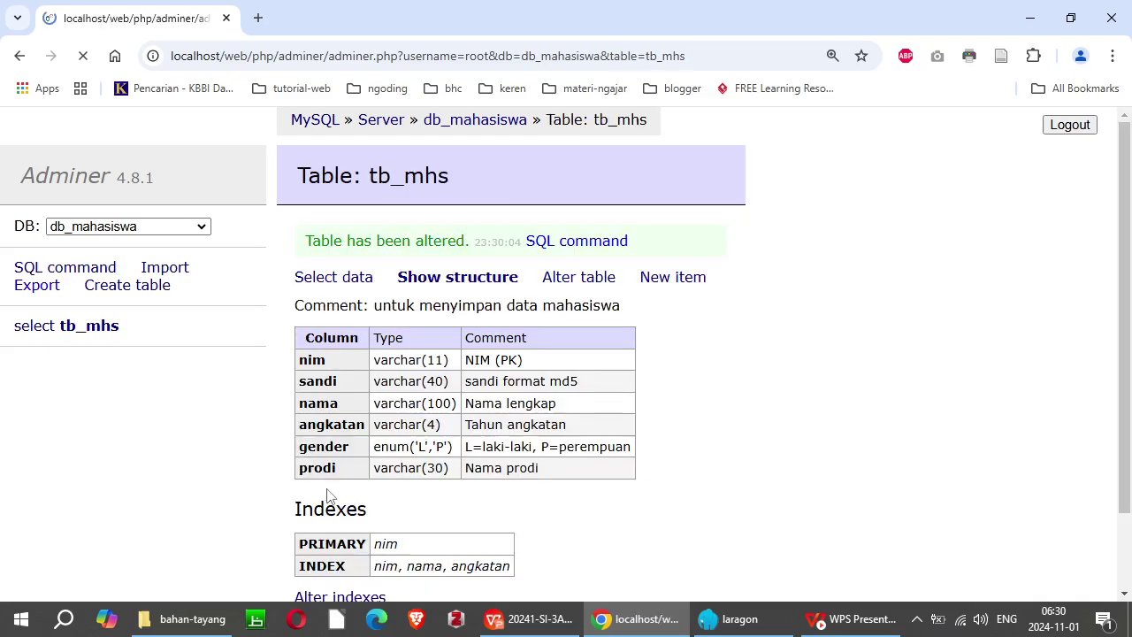
Step: Open the tb_mhs data listing and switch its four rows to inline Modify mode
click(37, 331)
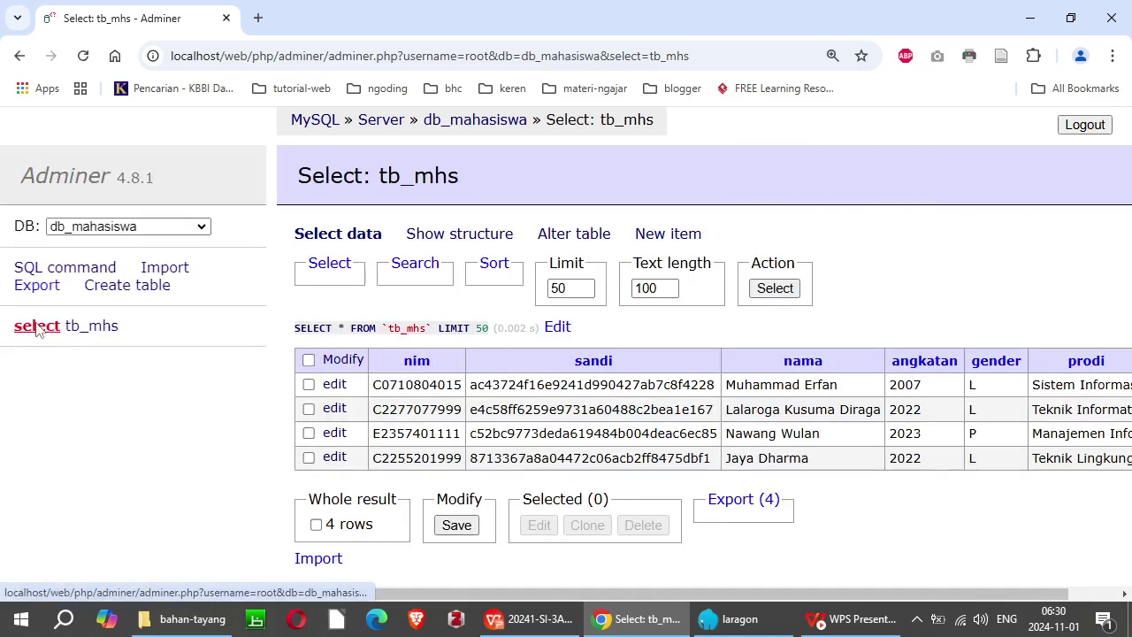
drag(429, 594, 663, 579)
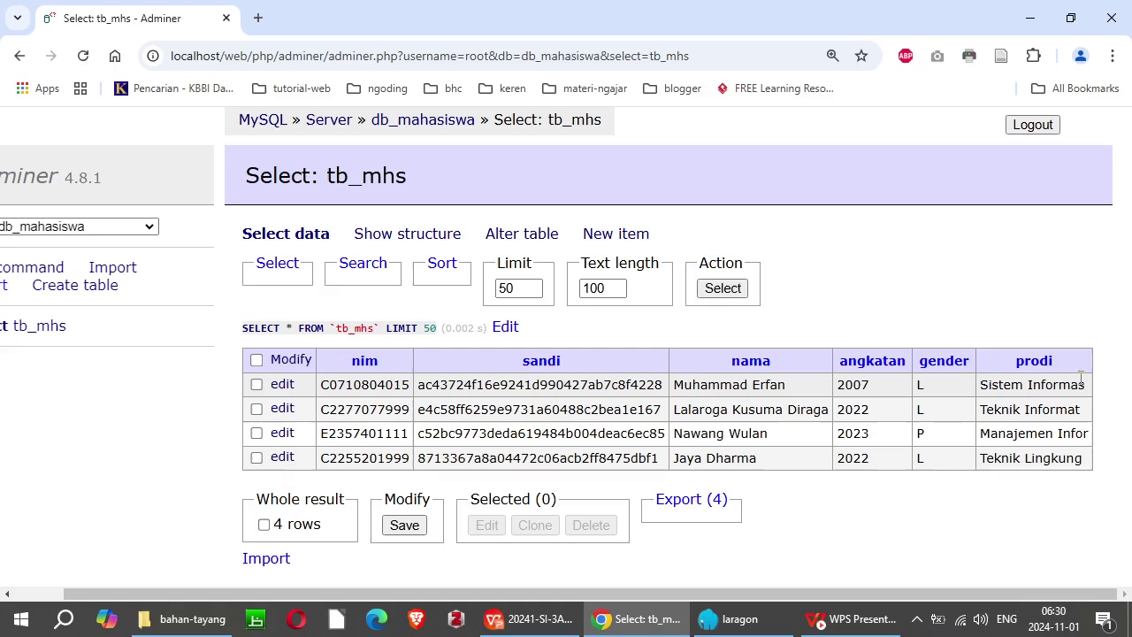
mouse_move(535, 366)
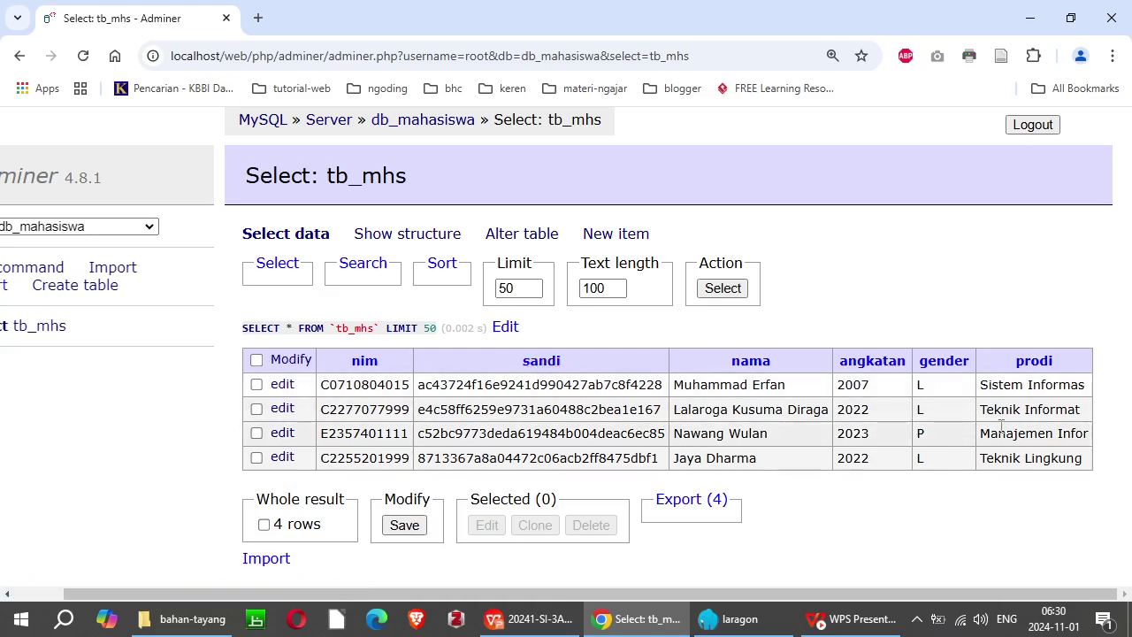
click(291, 361)
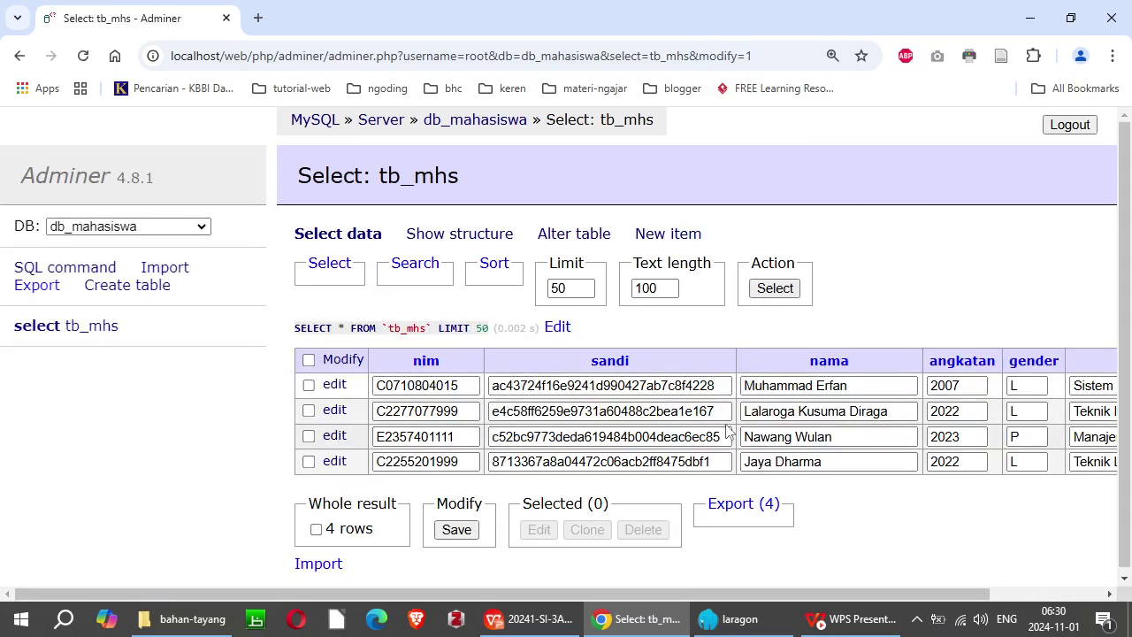
Step: Complete prodi to Sistem Informasi, Teknik Informatika, Manajemen Informatika and Teknik Lingkungan, then save
drag(575, 594, 688, 594)
click(1052, 387)
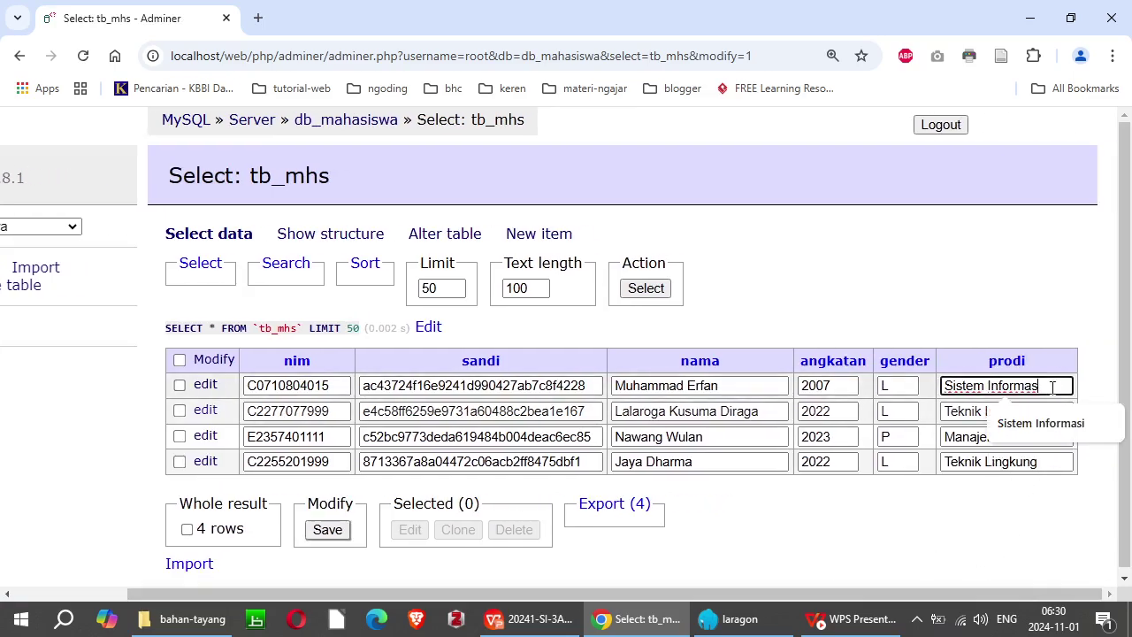
click(1052, 410)
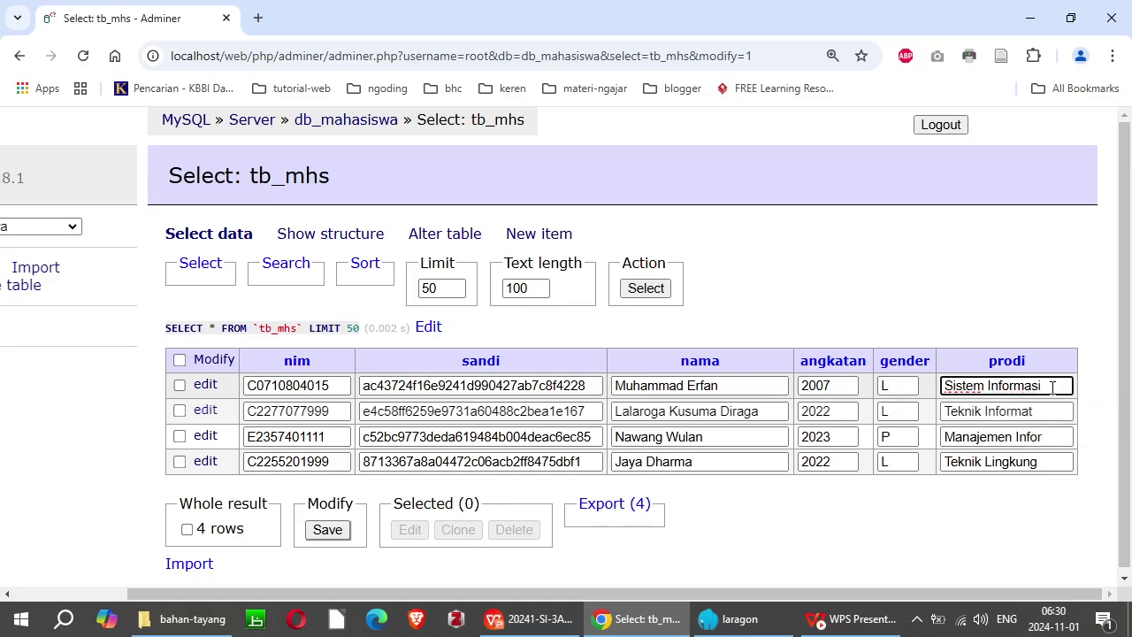
click(1051, 411)
text(ika)
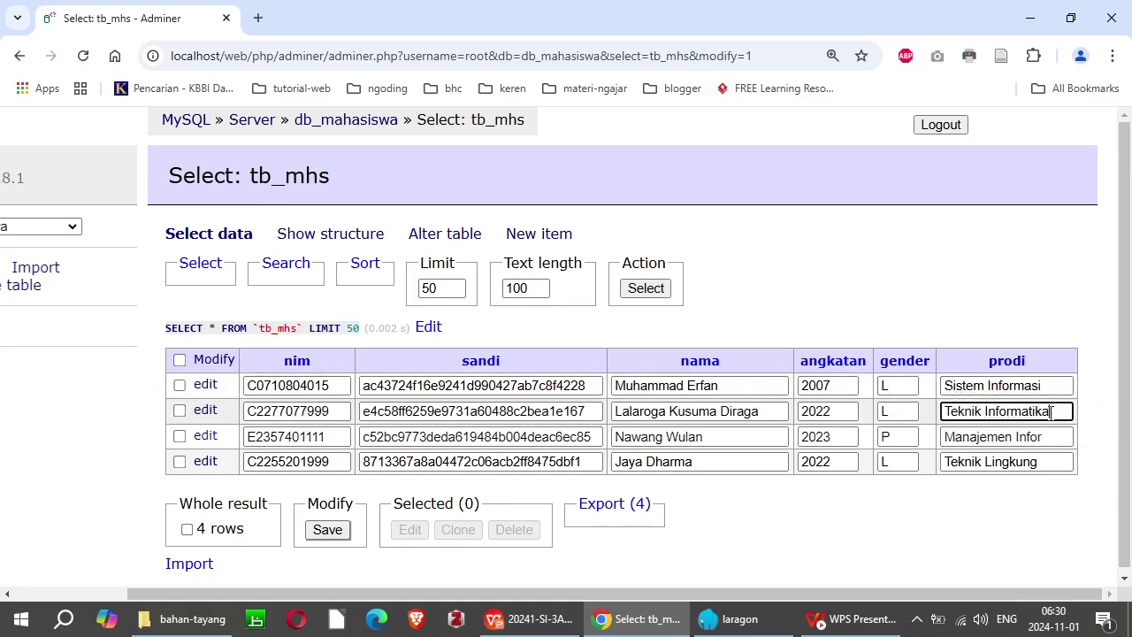
click(1051, 437)
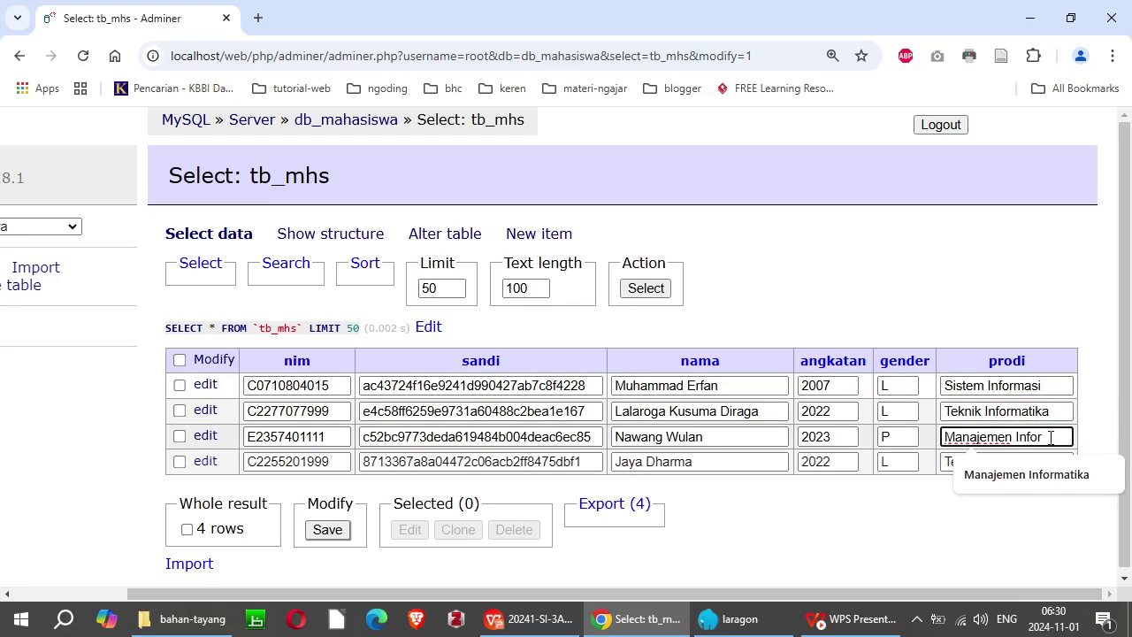
text(matika)
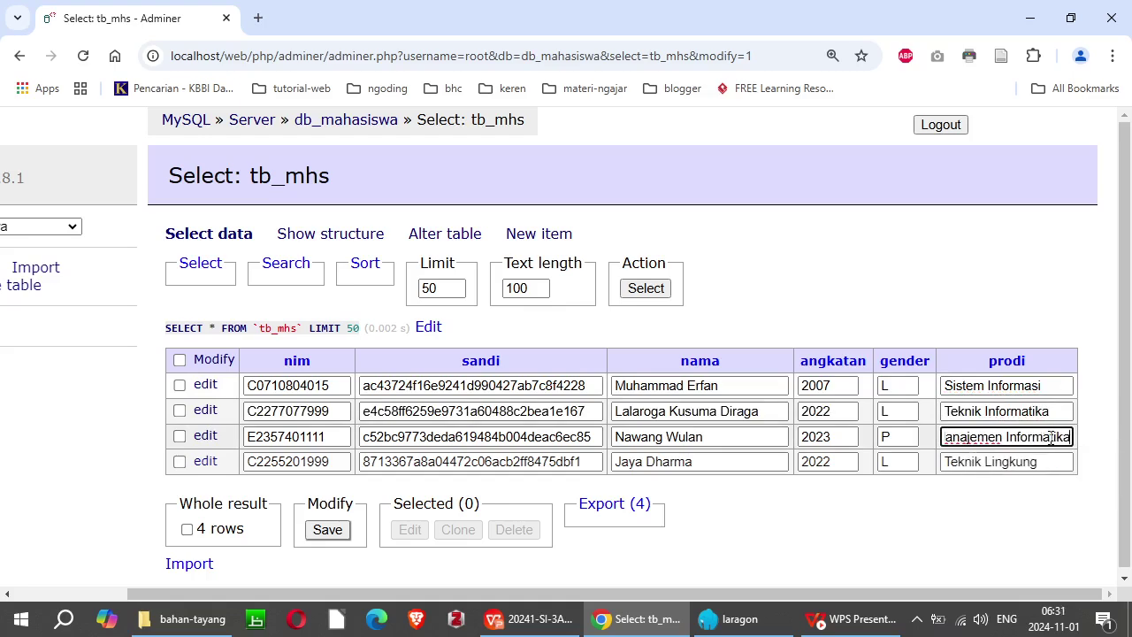
click(1046, 462)
text(an)
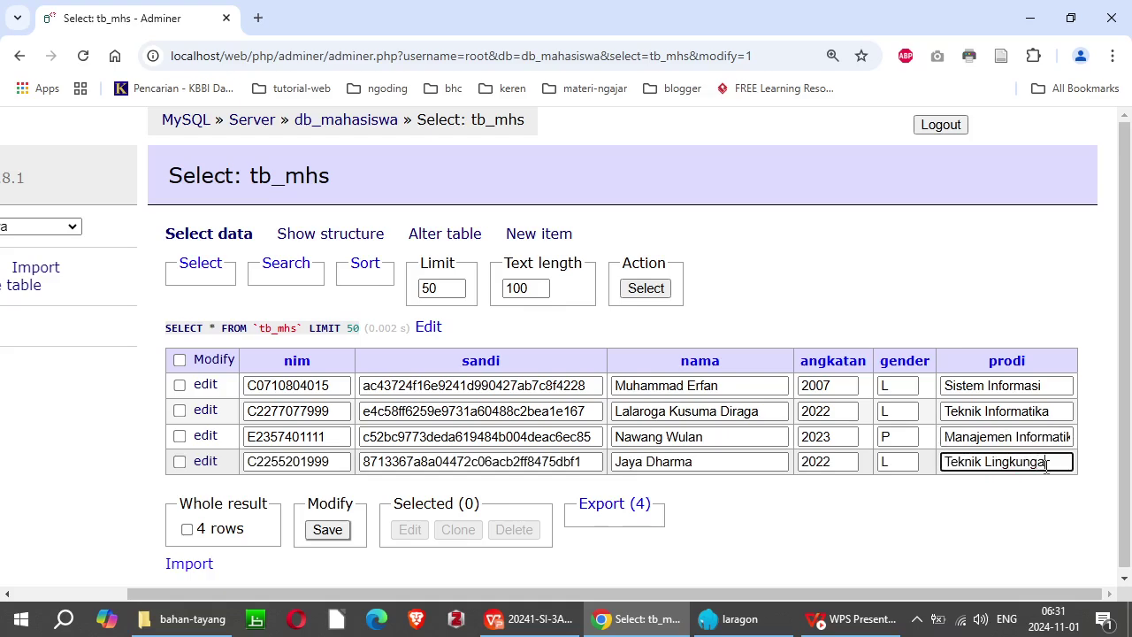
click(1018, 409)
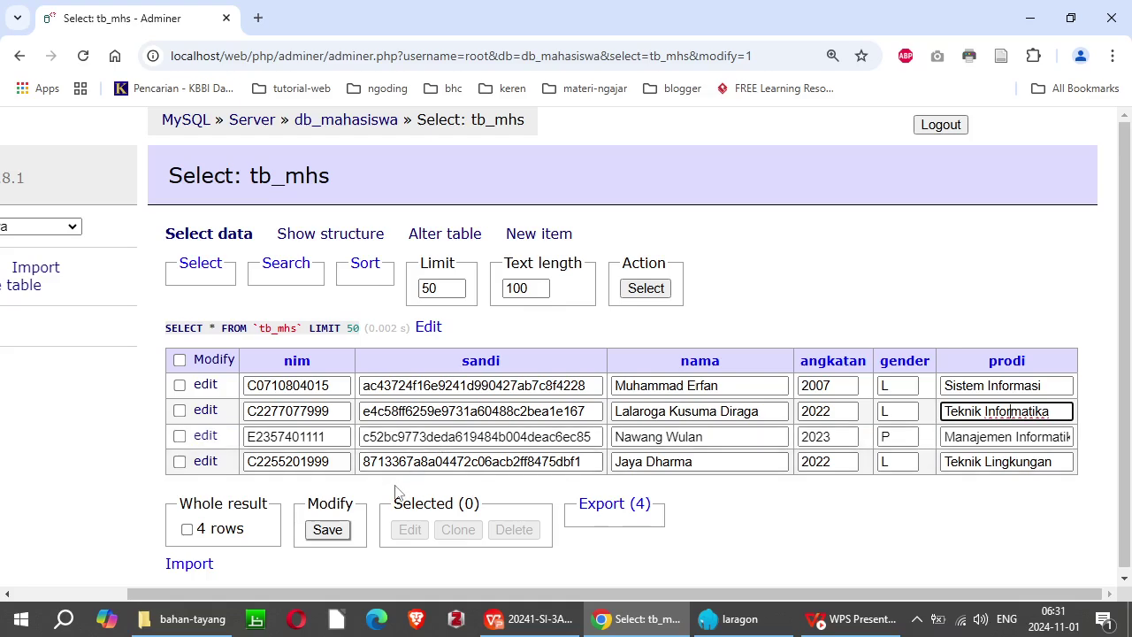
click(326, 531)
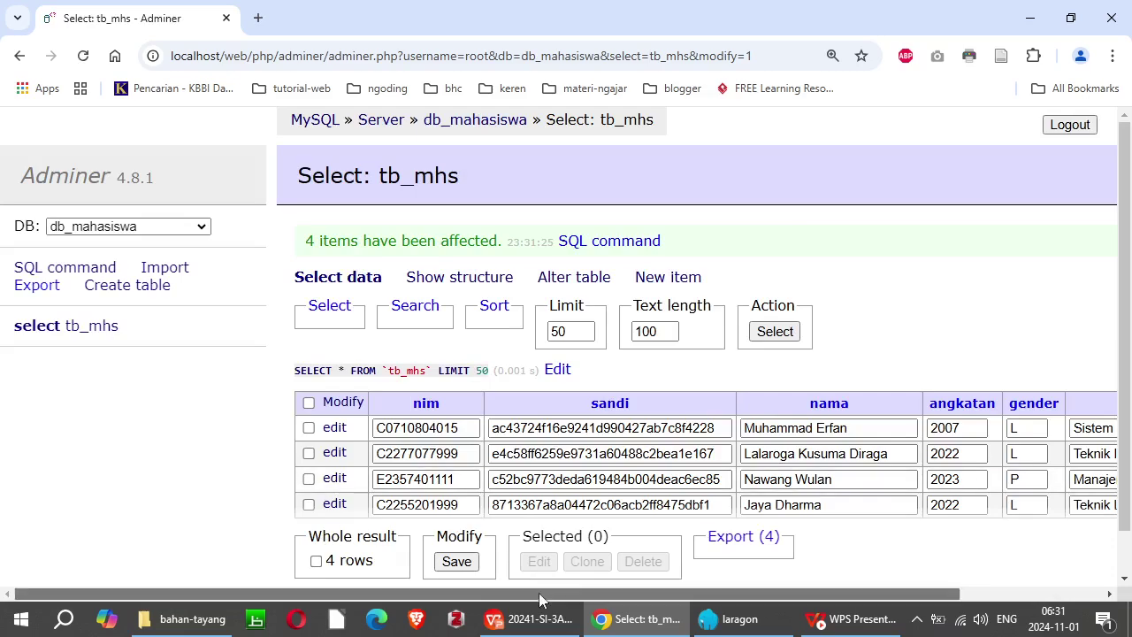
drag(537, 591, 711, 610)
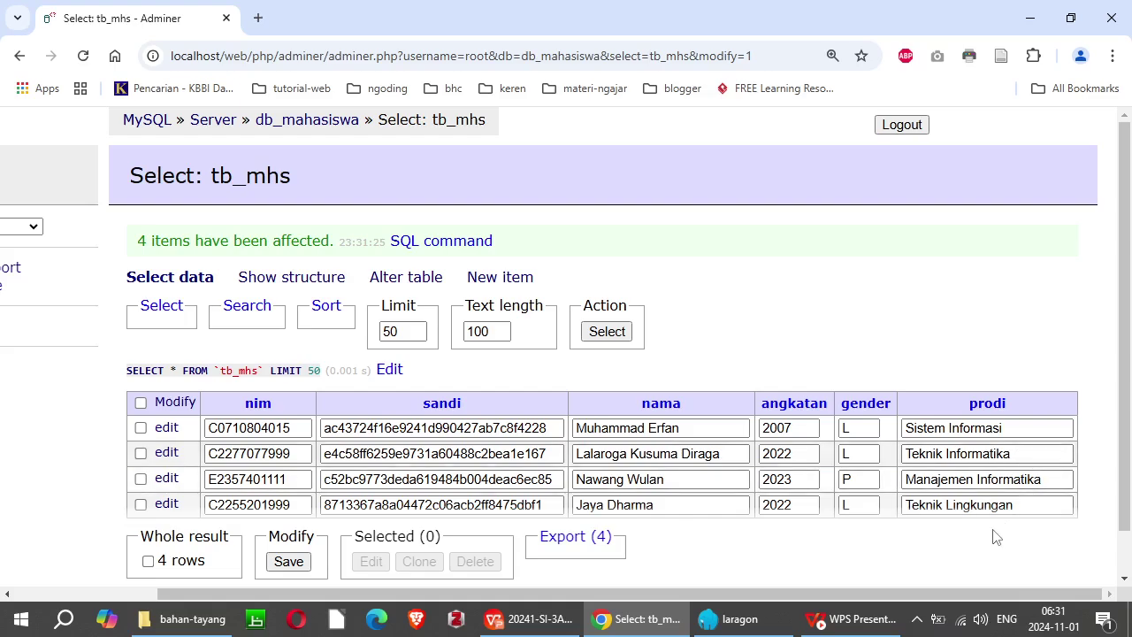
Step: Check the first three rows' sandi values, then leave inline editing for the plain listing
drag(879, 594, 739, 611)
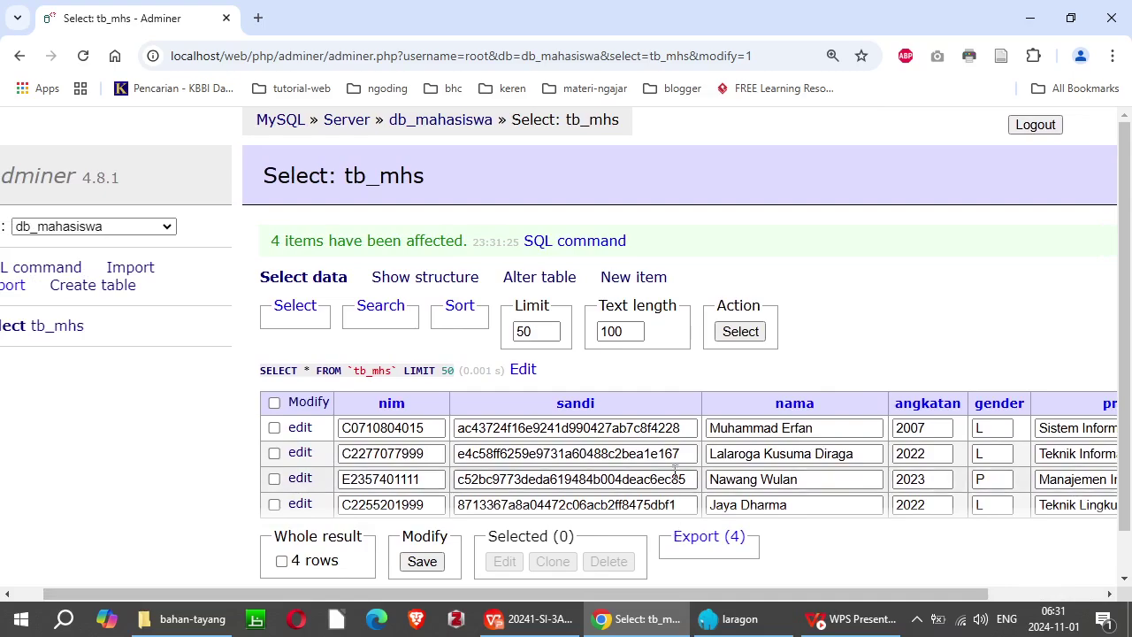
click(685, 428)
click(684, 455)
click(685, 480)
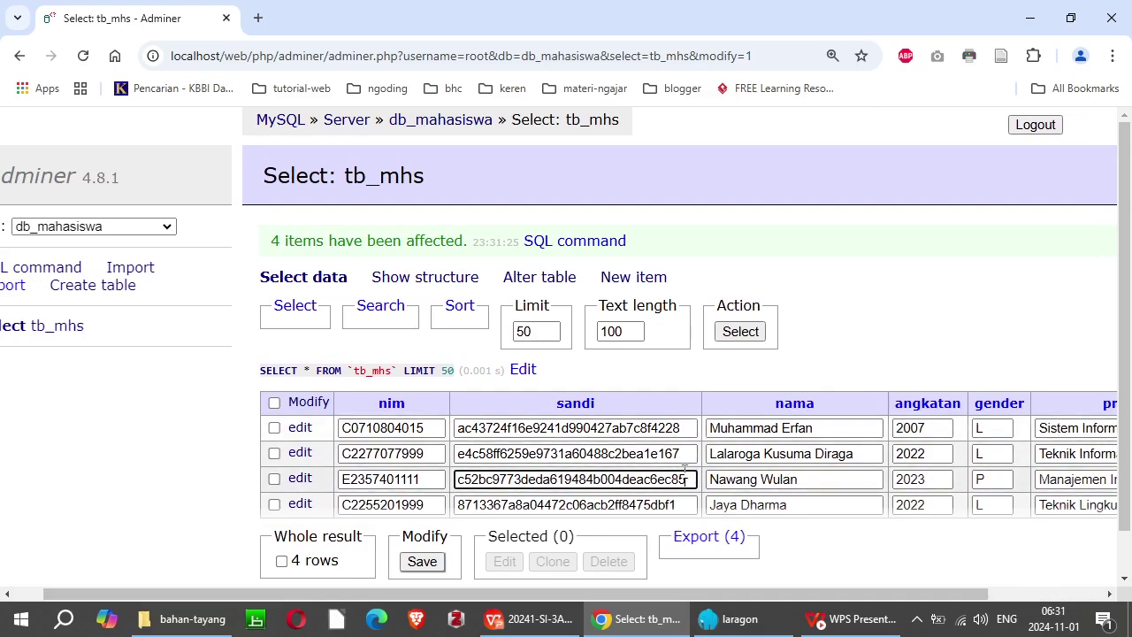
click(308, 405)
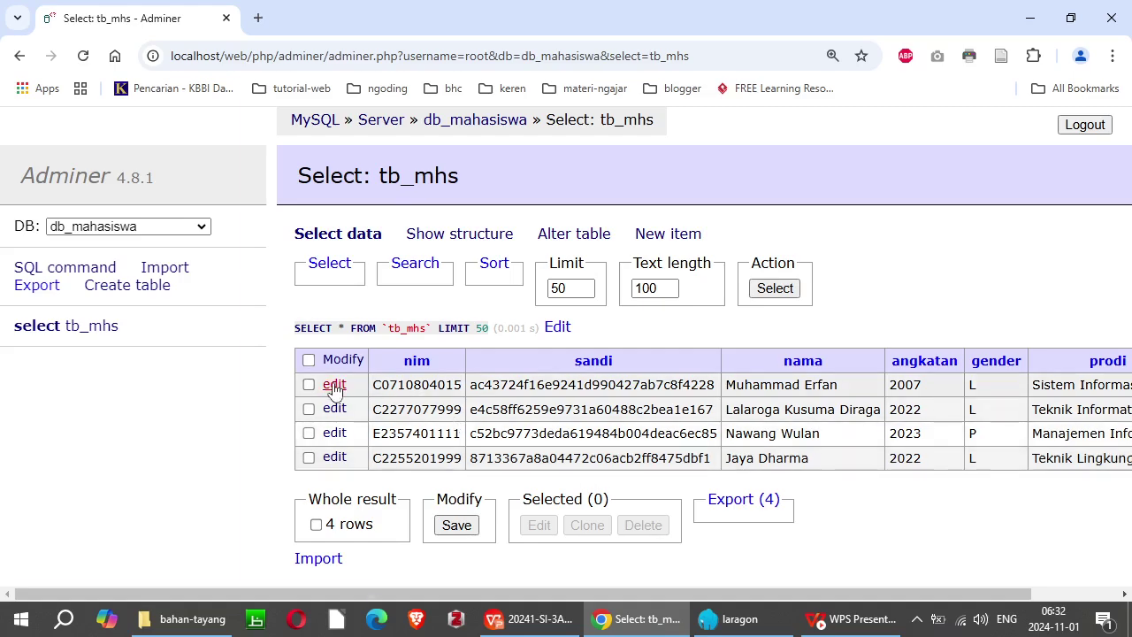
Step: Delete the fourth record, Teknik Lingkungan, cancelling the first prompt and confirming the second
click(344, 461)
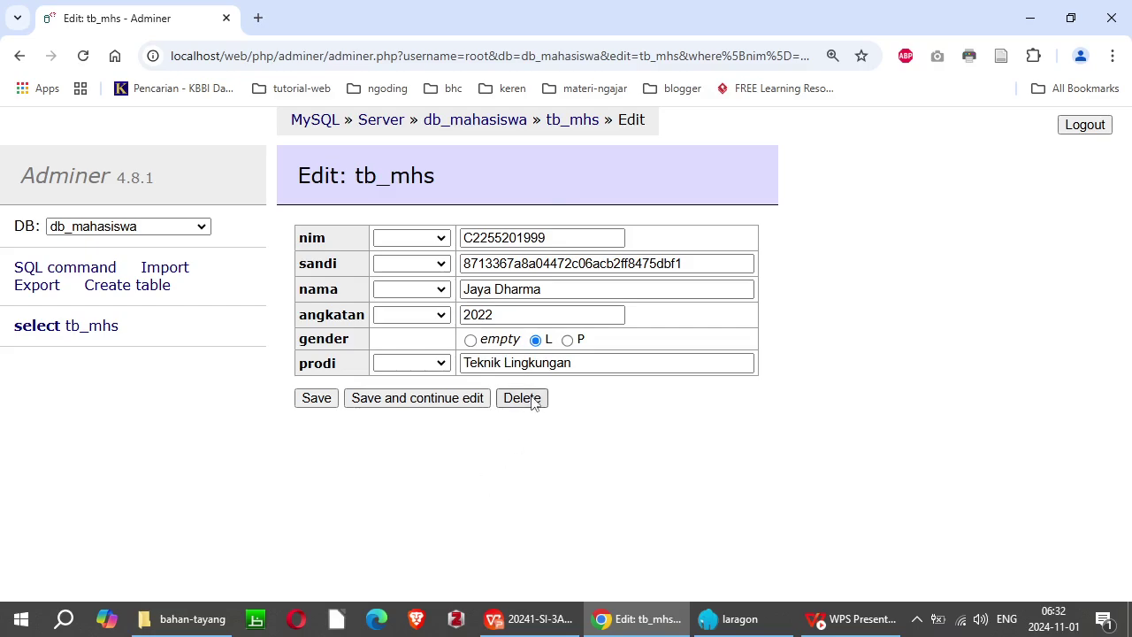
click(533, 400)
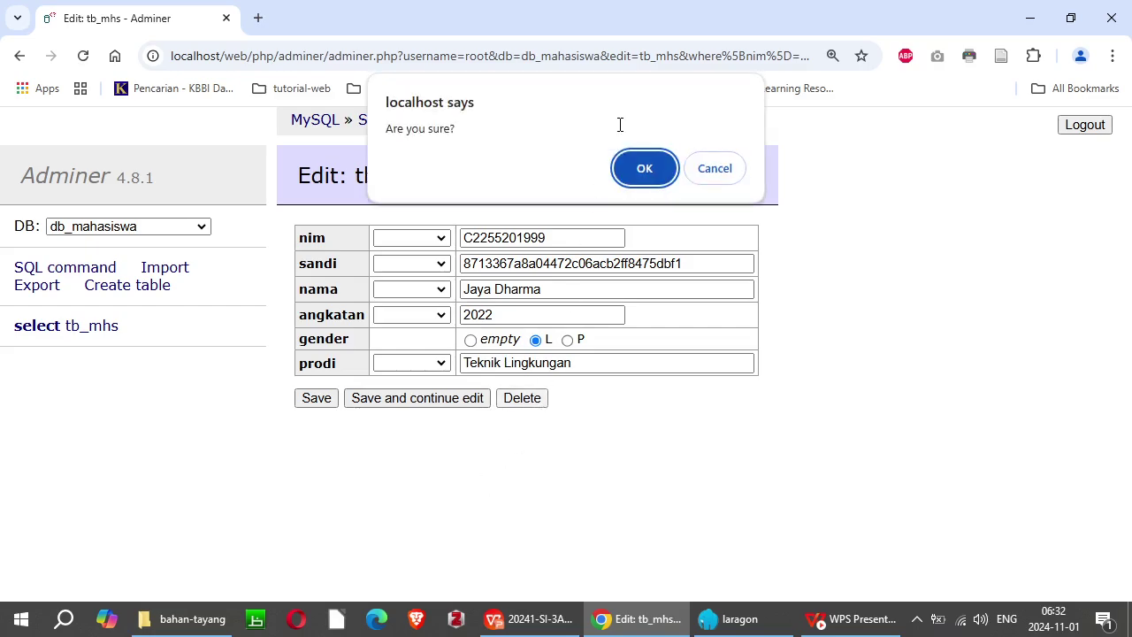
click(721, 171)
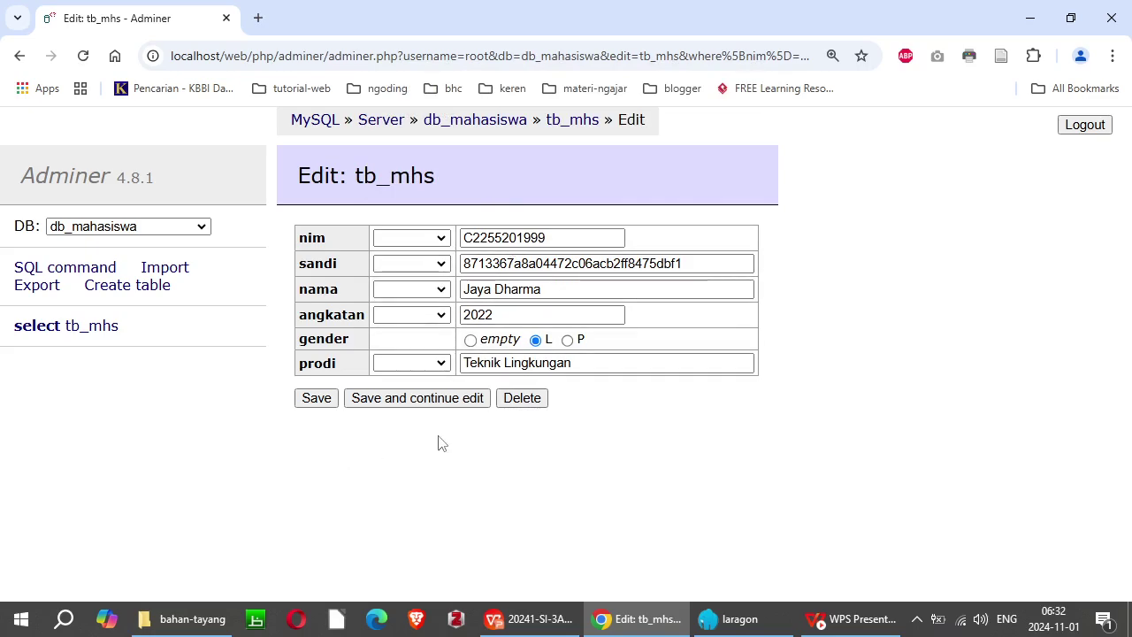
click(523, 398)
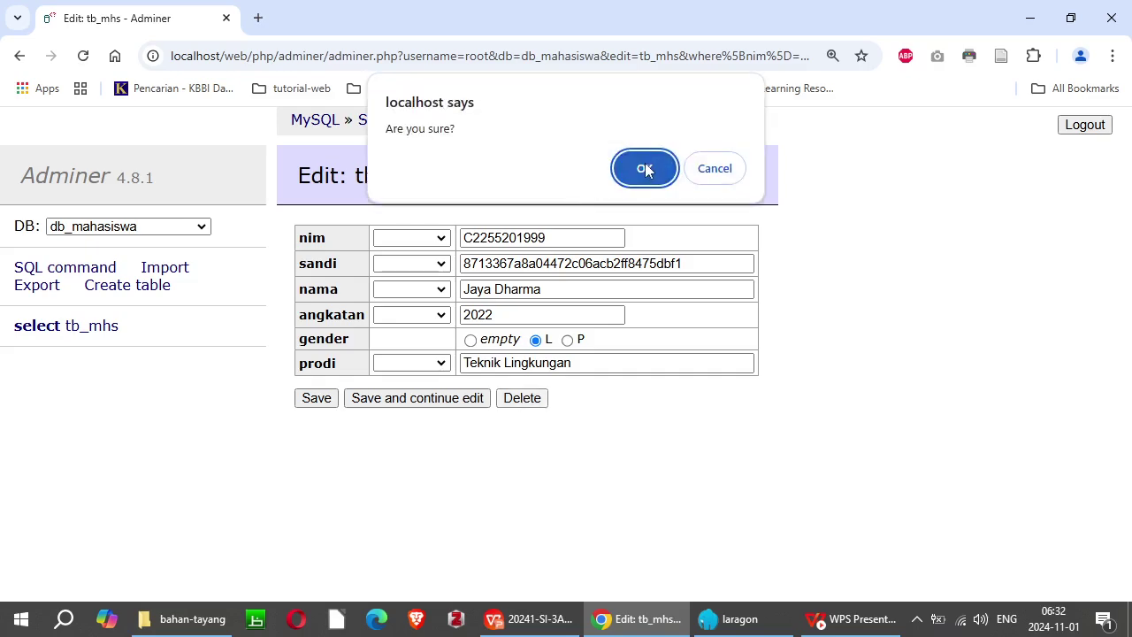
click(645, 168)
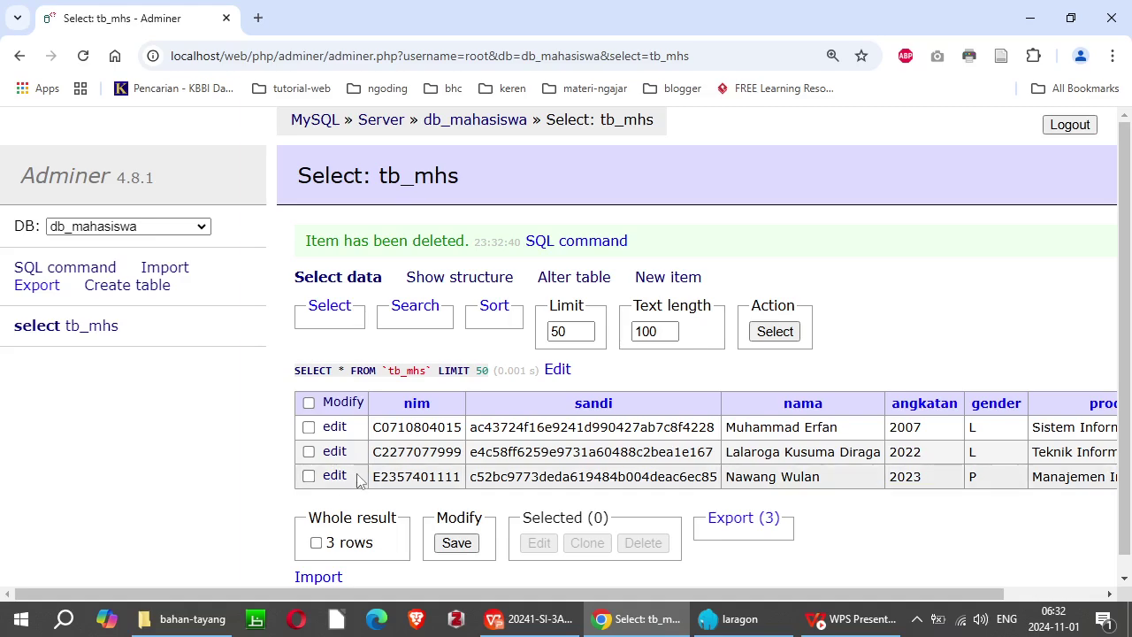
Step: Tick rows 2 and 3 only, delete them and confirm with OK
click(309, 452)
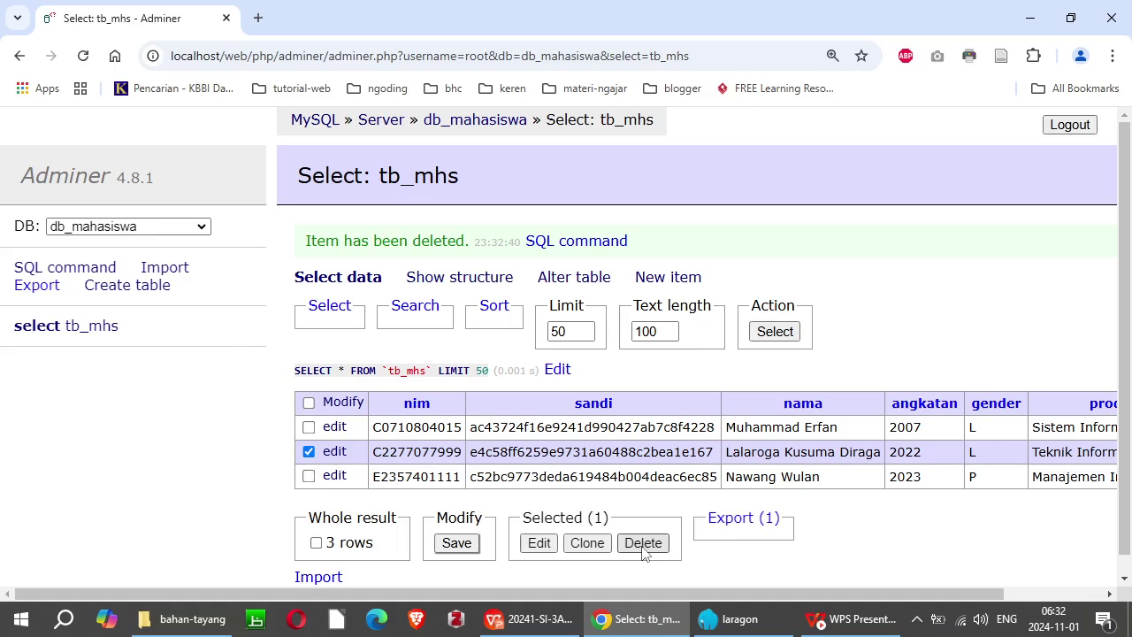
click(309, 477)
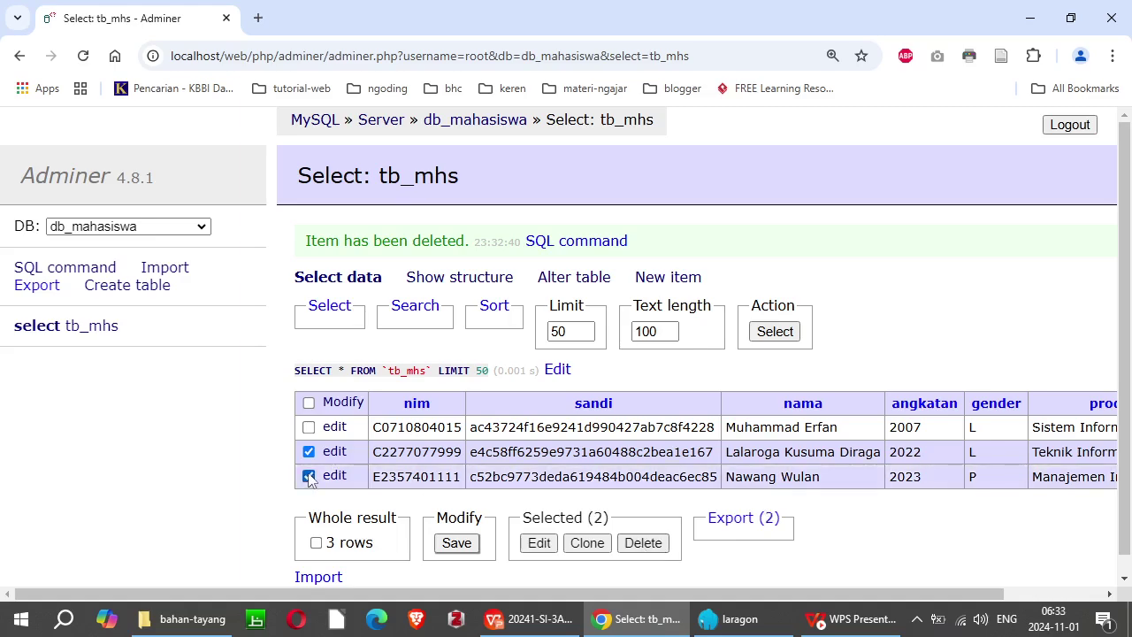
click(308, 403)
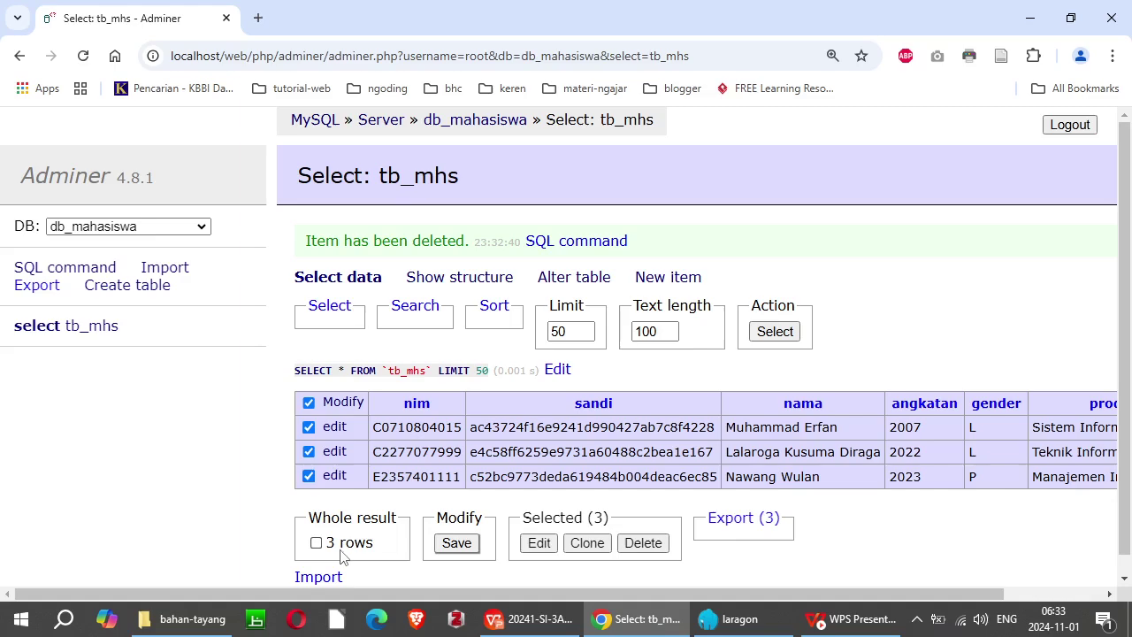
click(308, 403)
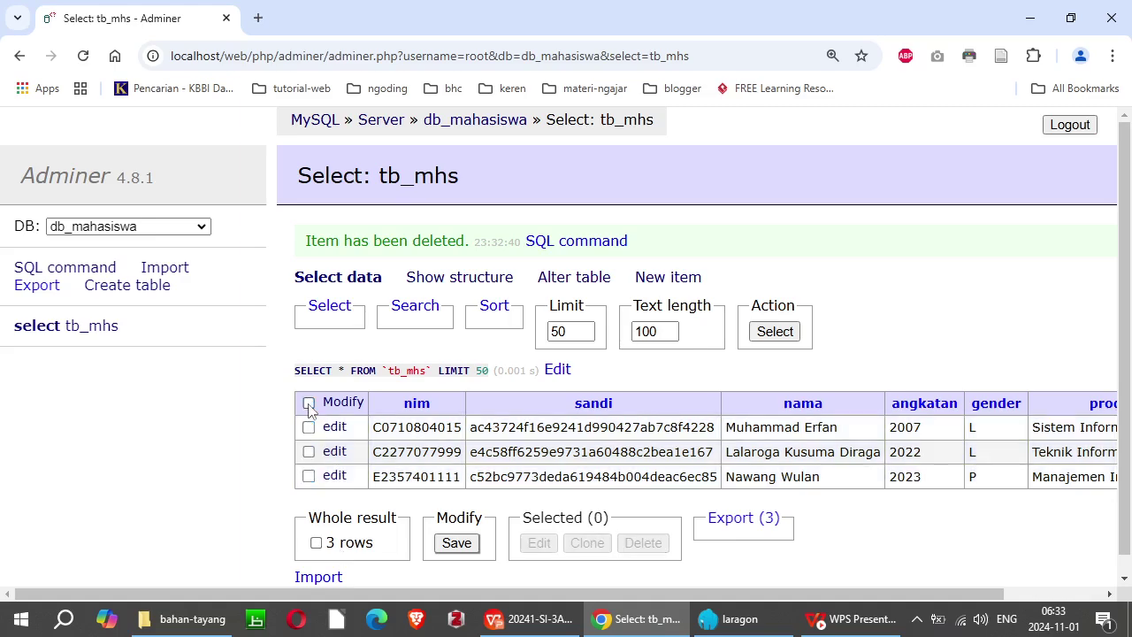
click(309, 477)
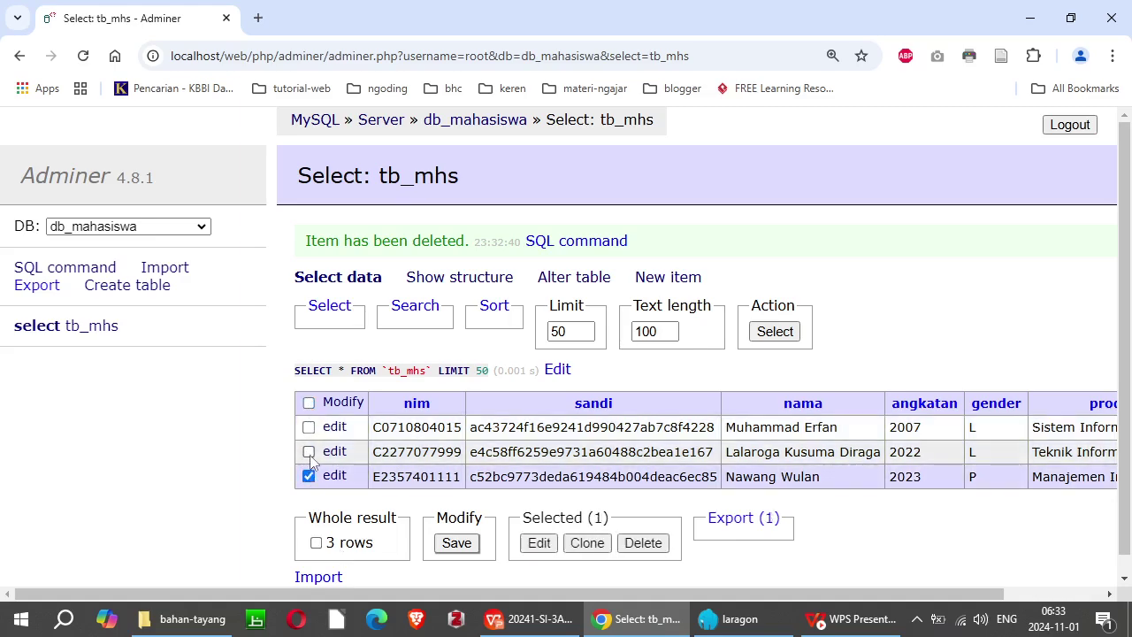
click(309, 452)
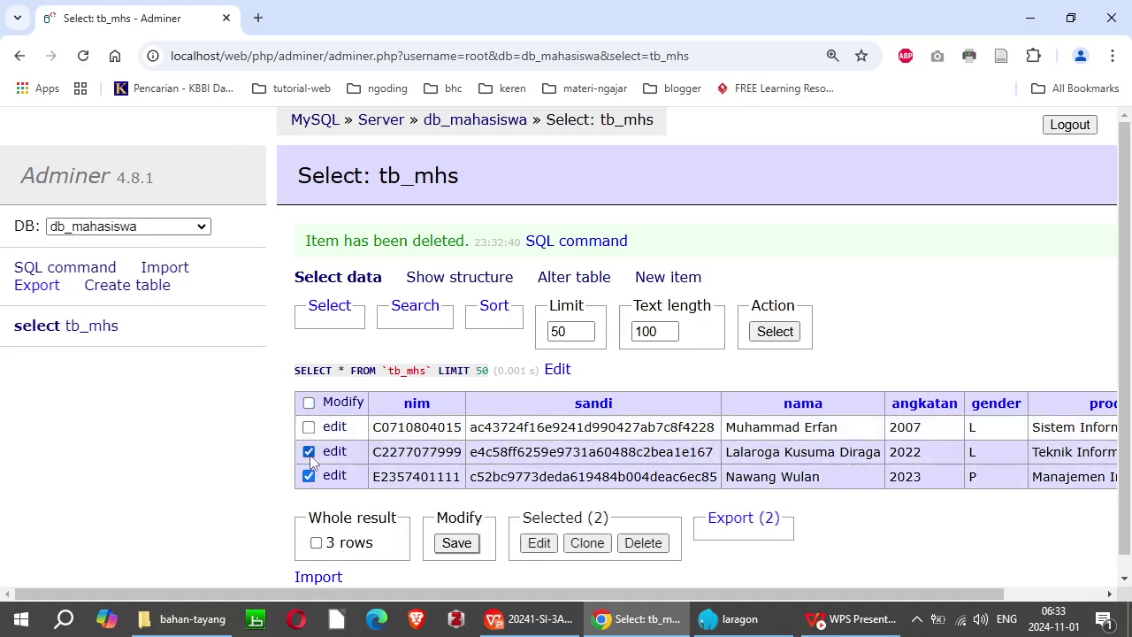
click(645, 543)
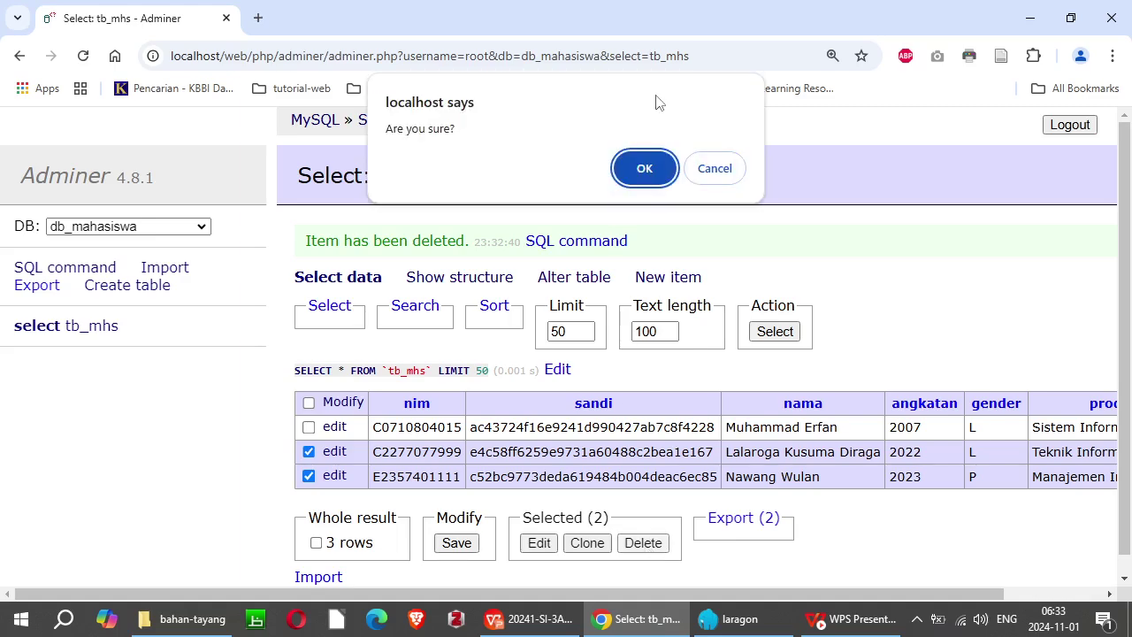
click(651, 168)
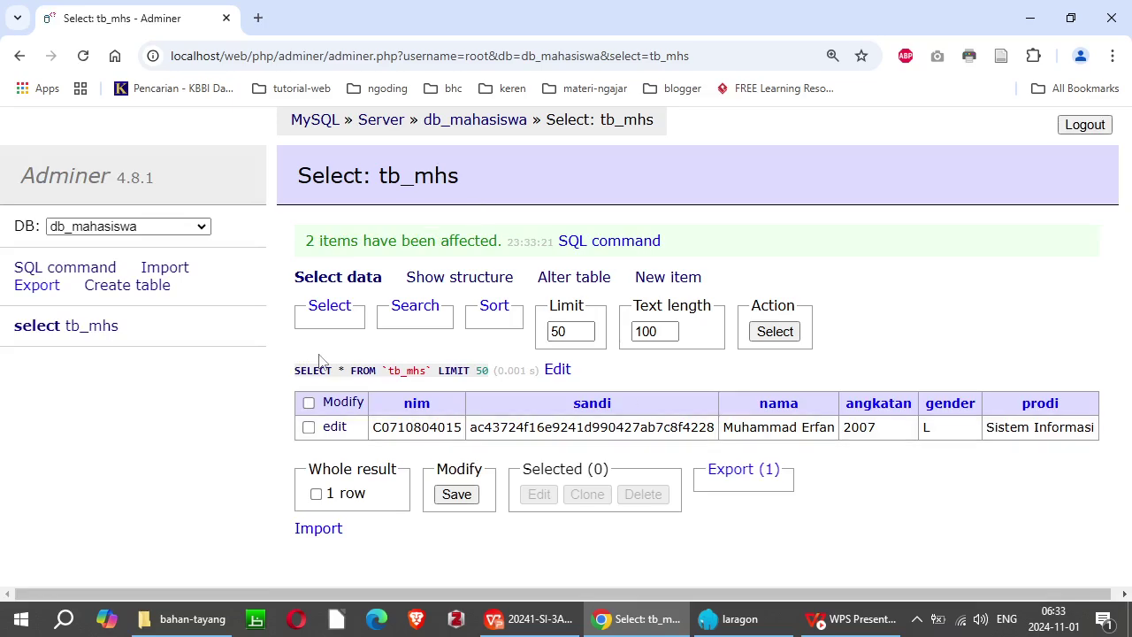
Step: Choose nim and nama as the displayed columns and run the query
click(341, 309)
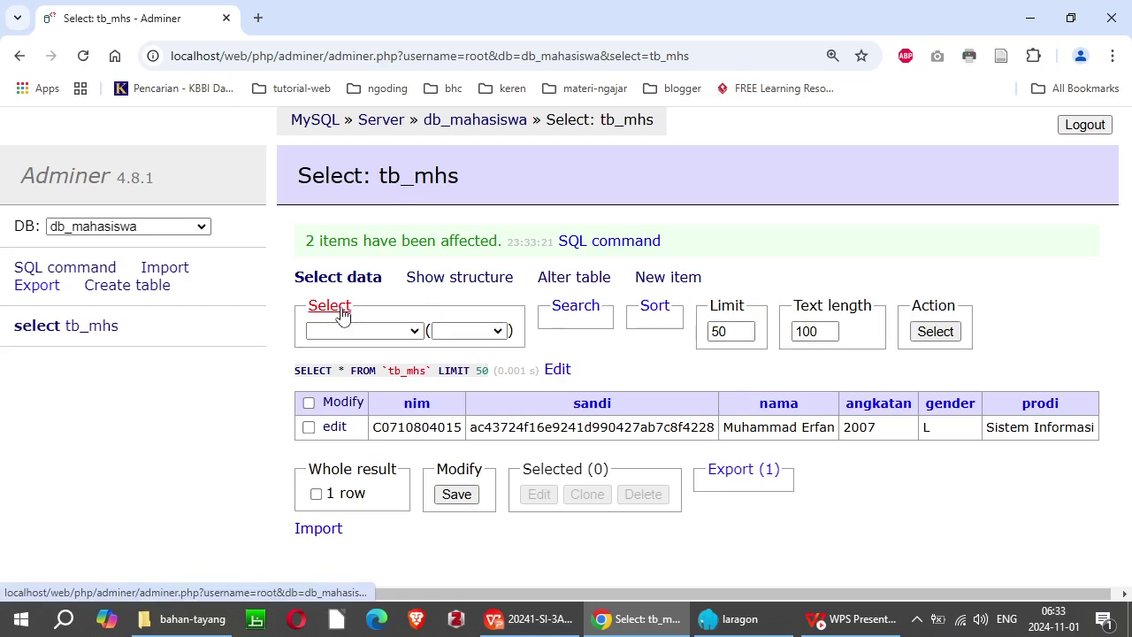
click(414, 331)
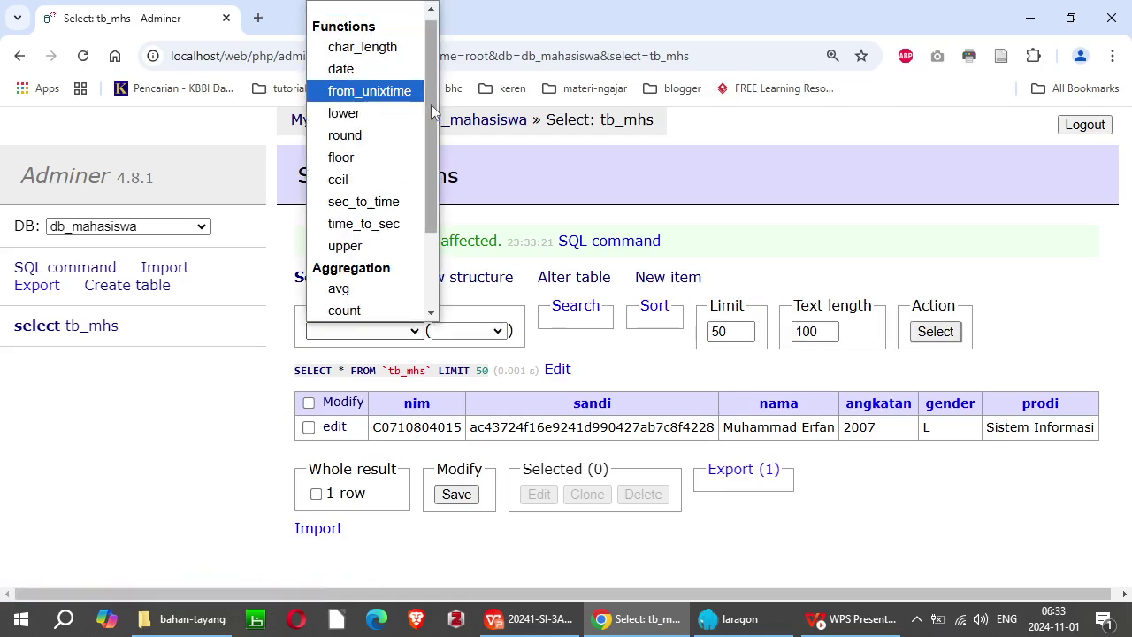
click(500, 333)
click(501, 332)
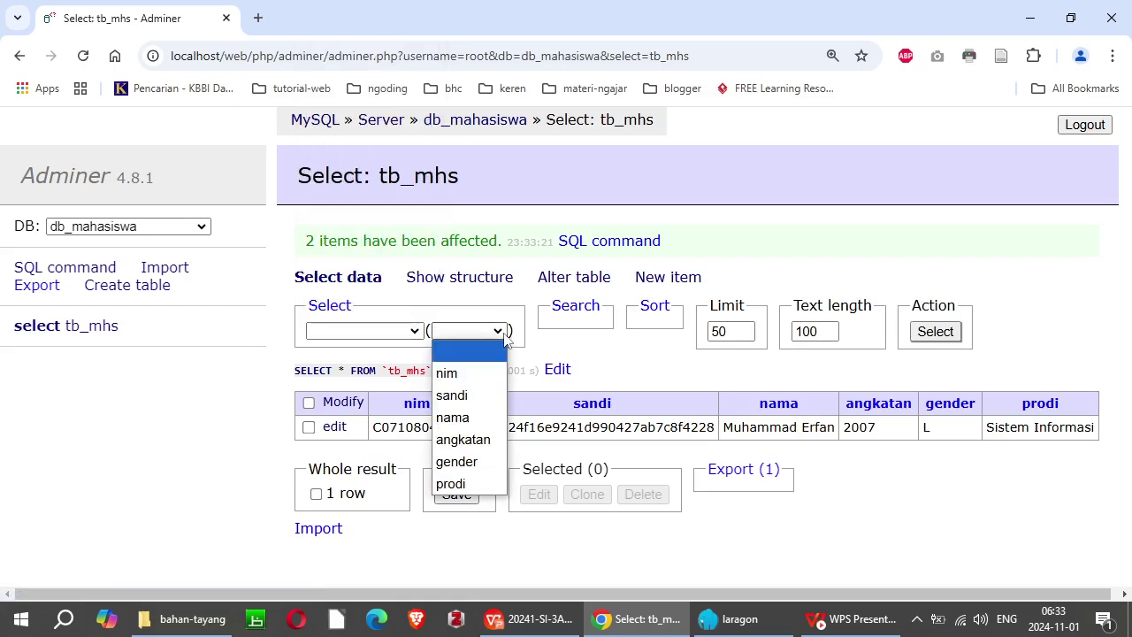
click(468, 373)
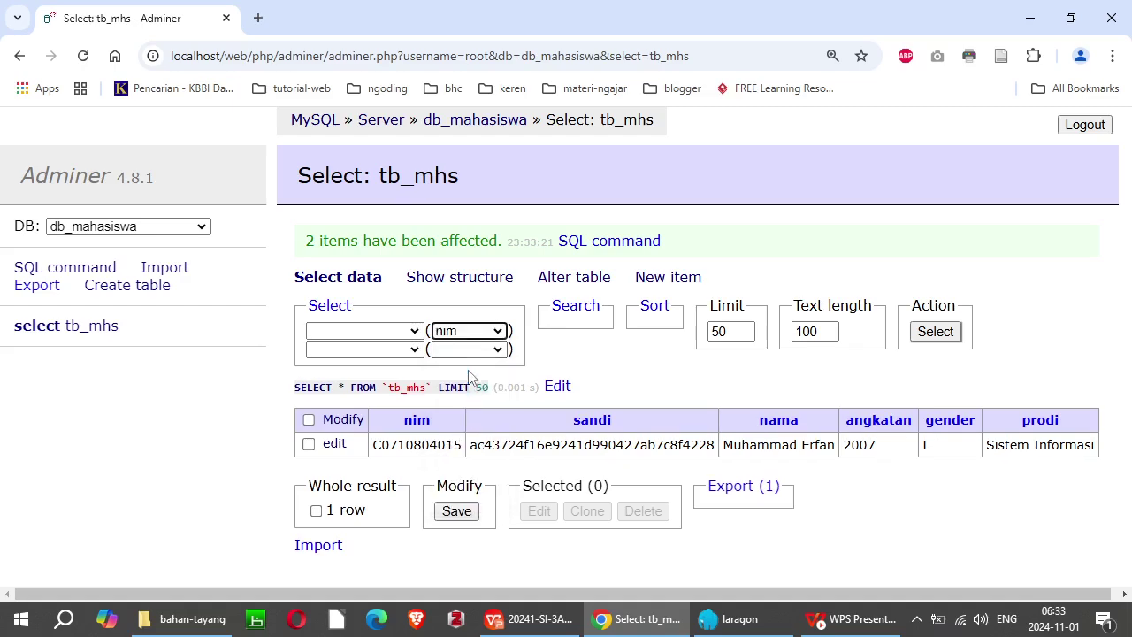
click(495, 349)
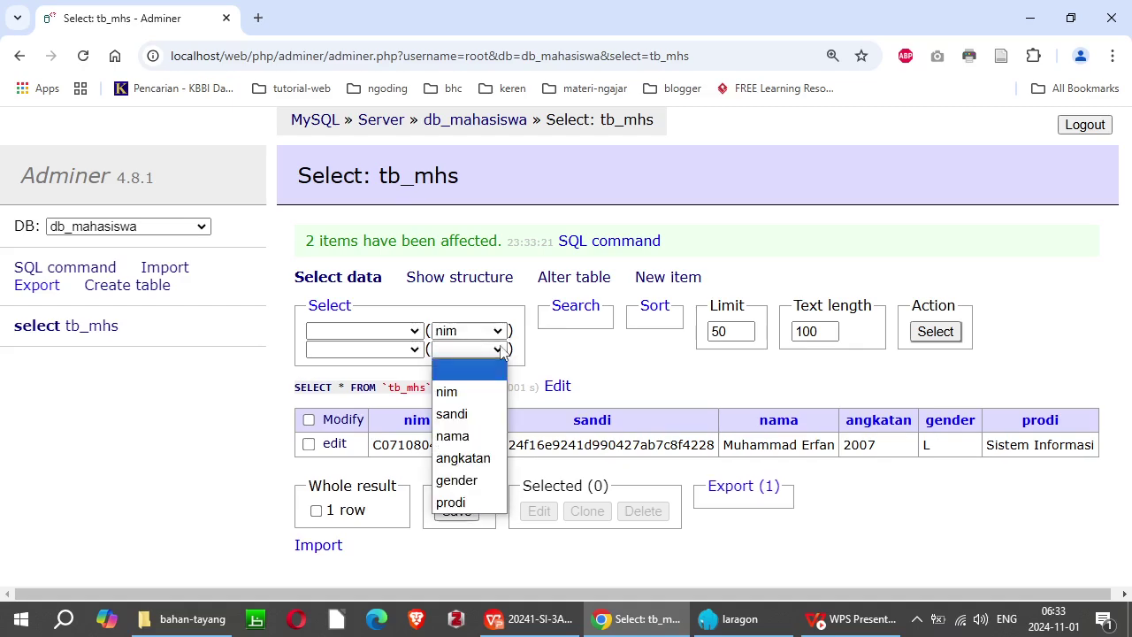
click(466, 437)
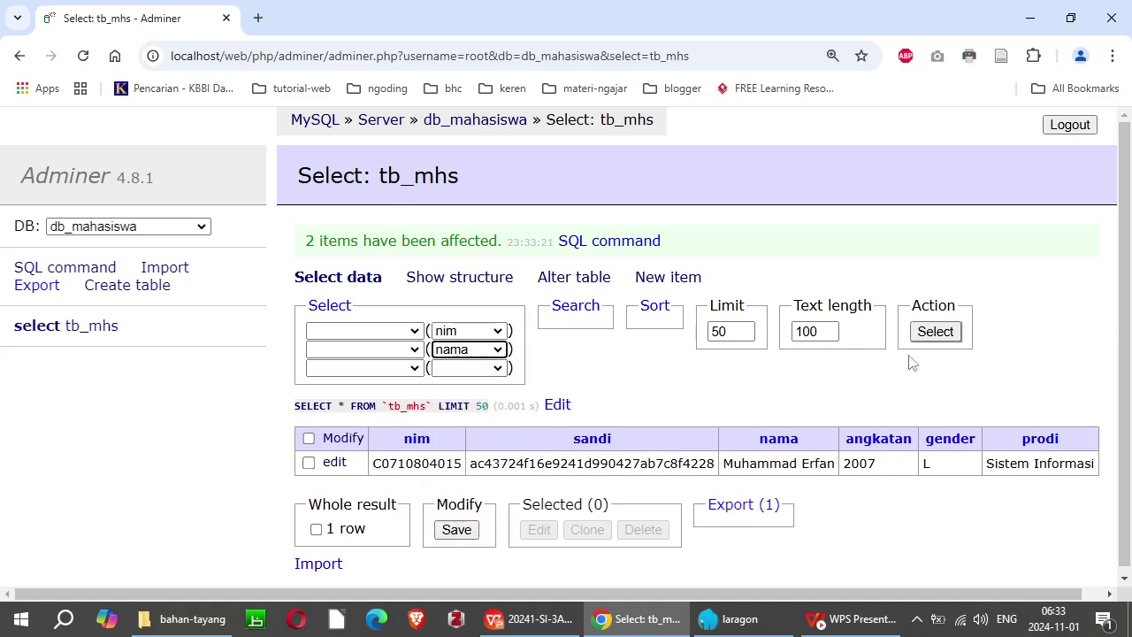
click(938, 332)
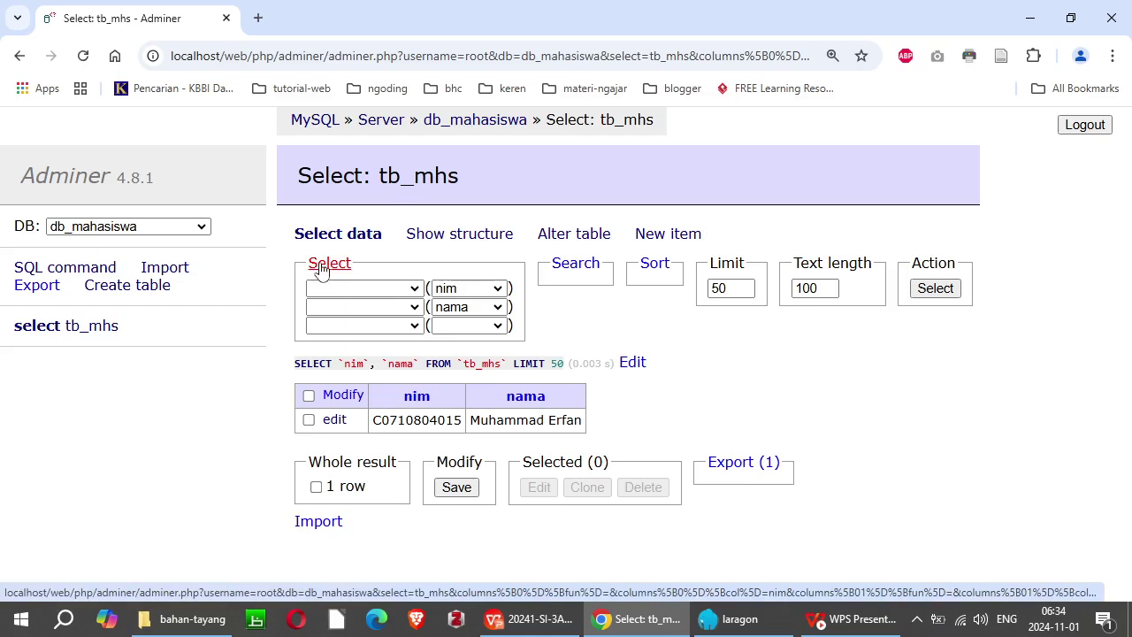
Step: Review the Search options, keeping any column and the = operator with no value
click(587, 269)
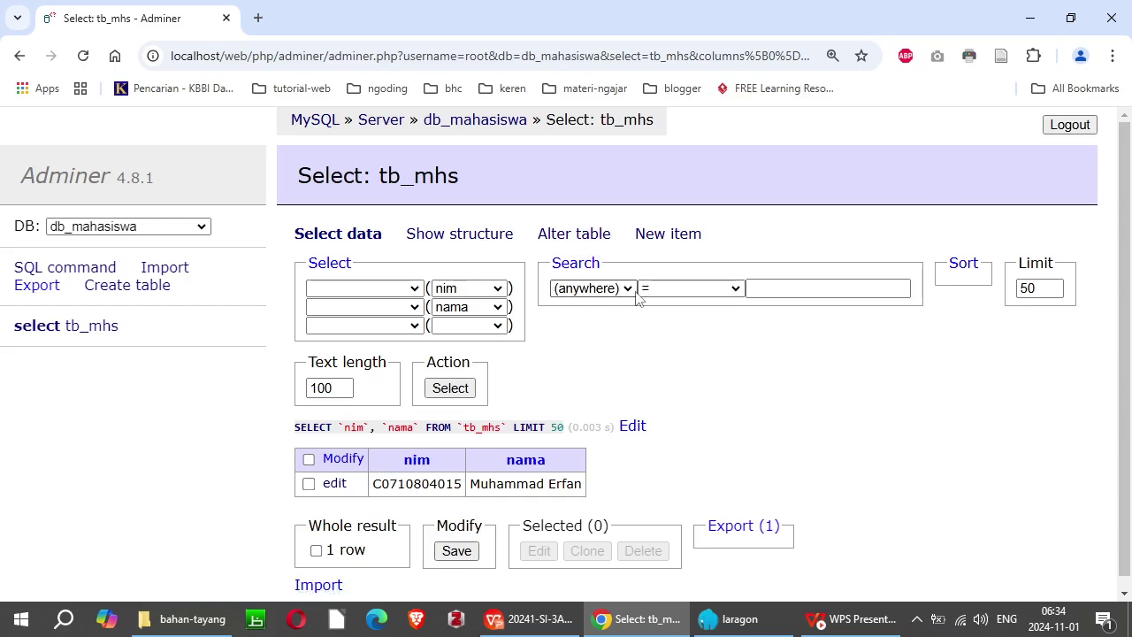
click(630, 290)
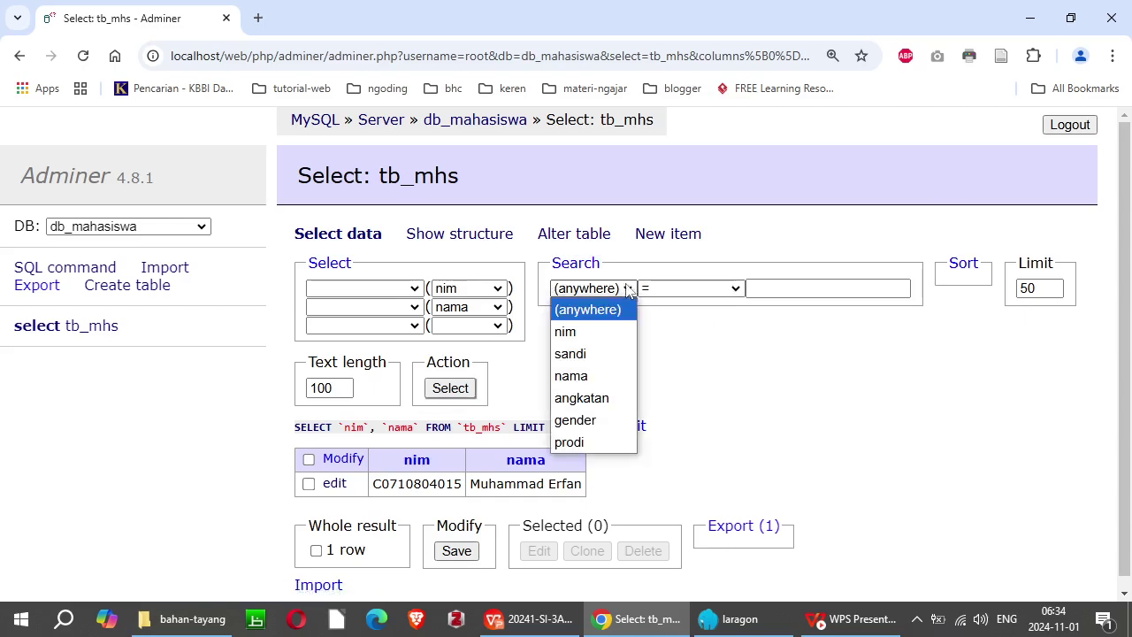
click(629, 290)
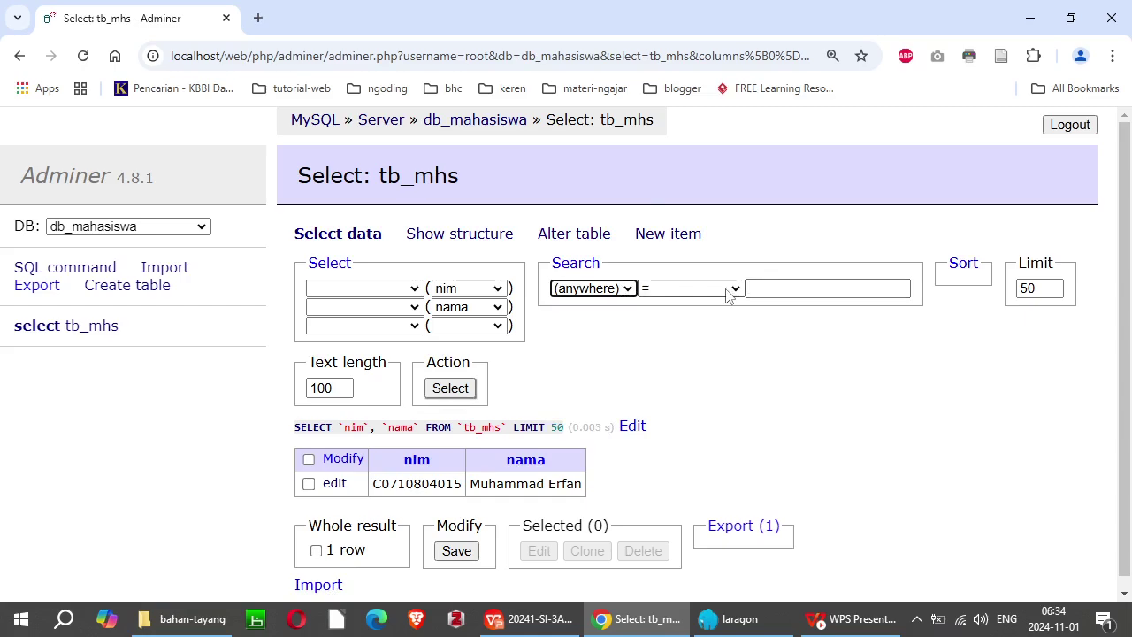
click(689, 288)
drag(749, 407, 749, 511)
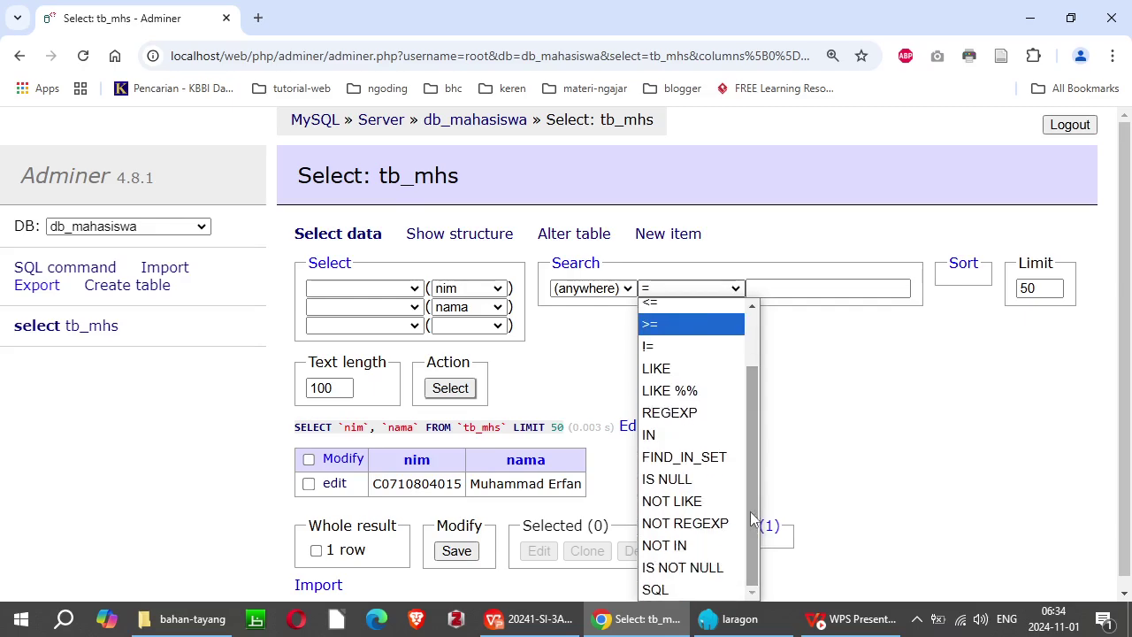
click(854, 369)
click(817, 288)
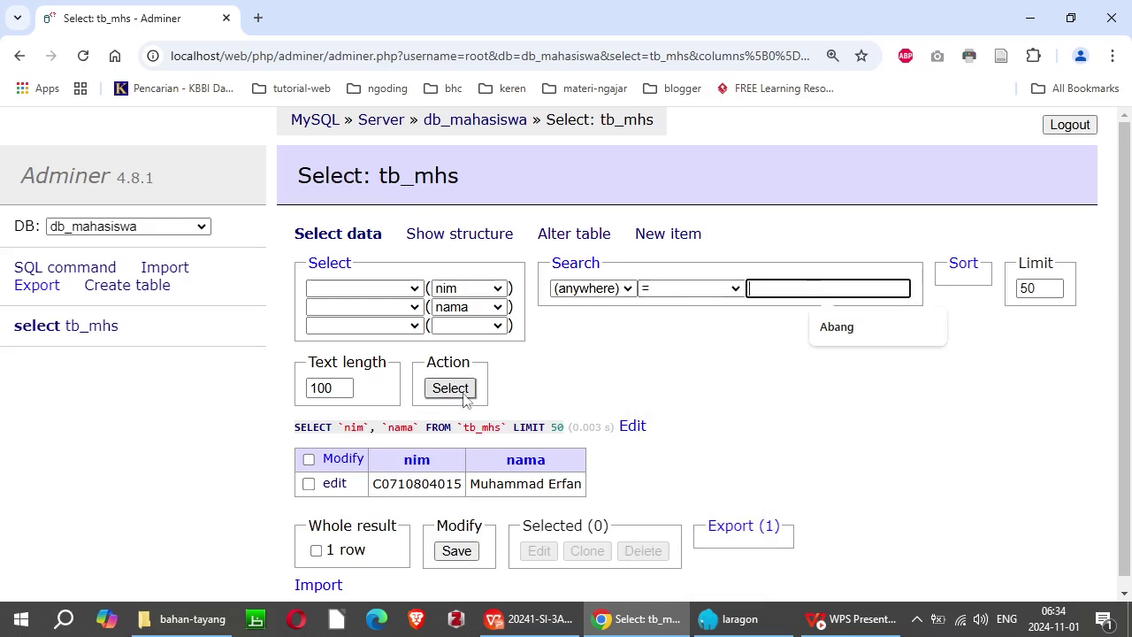
click(946, 434)
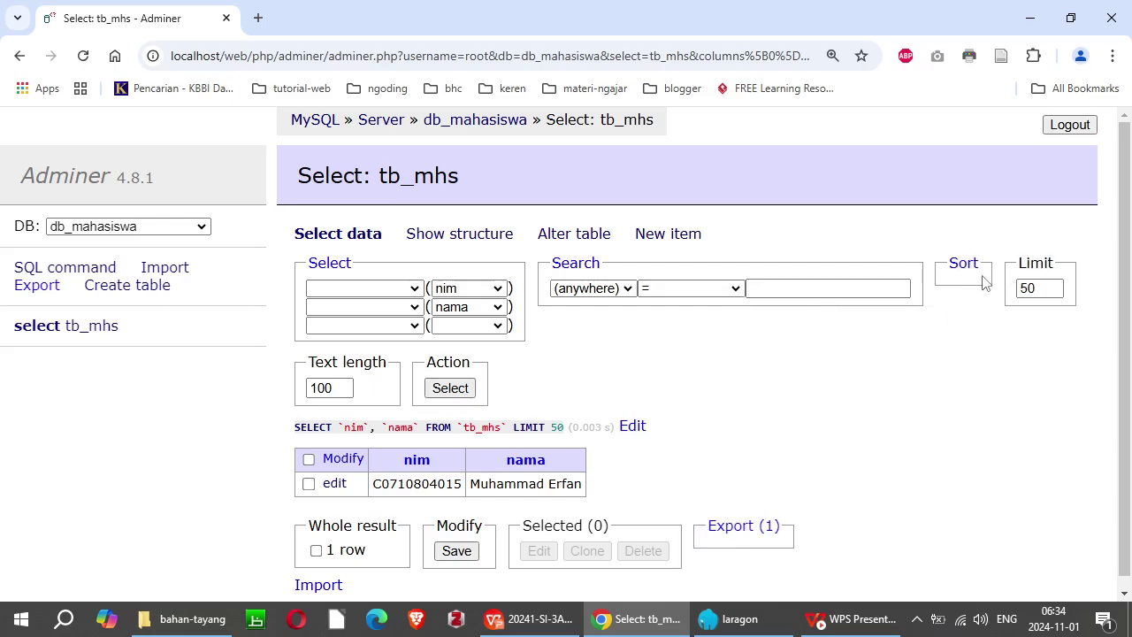
Step: Clear nim and nama from the column choices and rerun the query as SELECT *
click(469, 288)
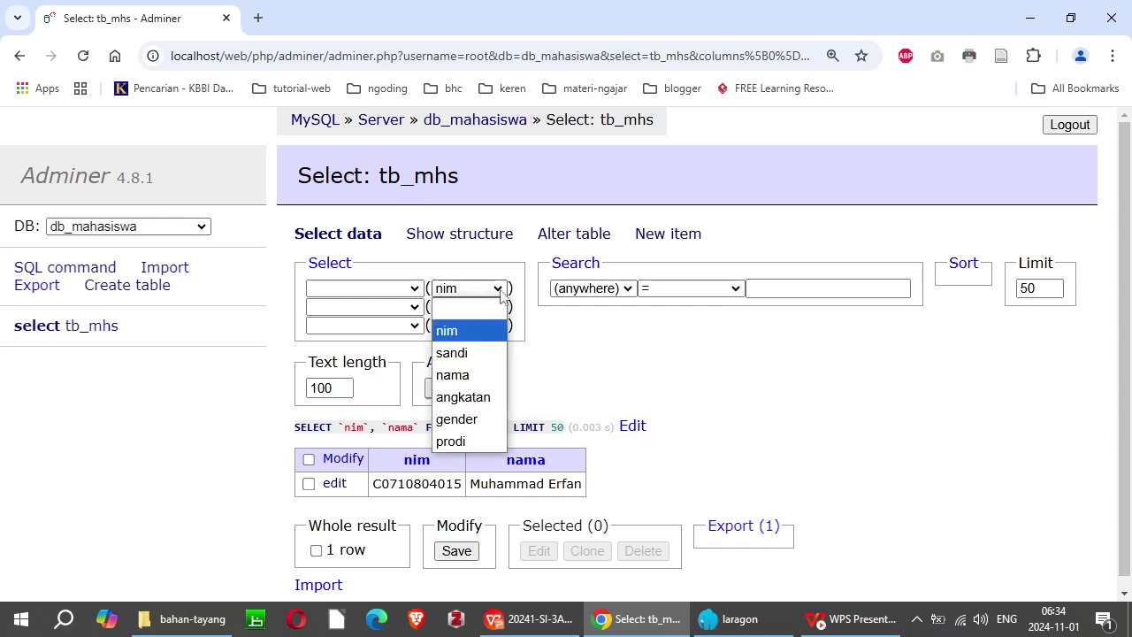
click(473, 308)
click(495, 309)
click(482, 323)
click(732, 403)
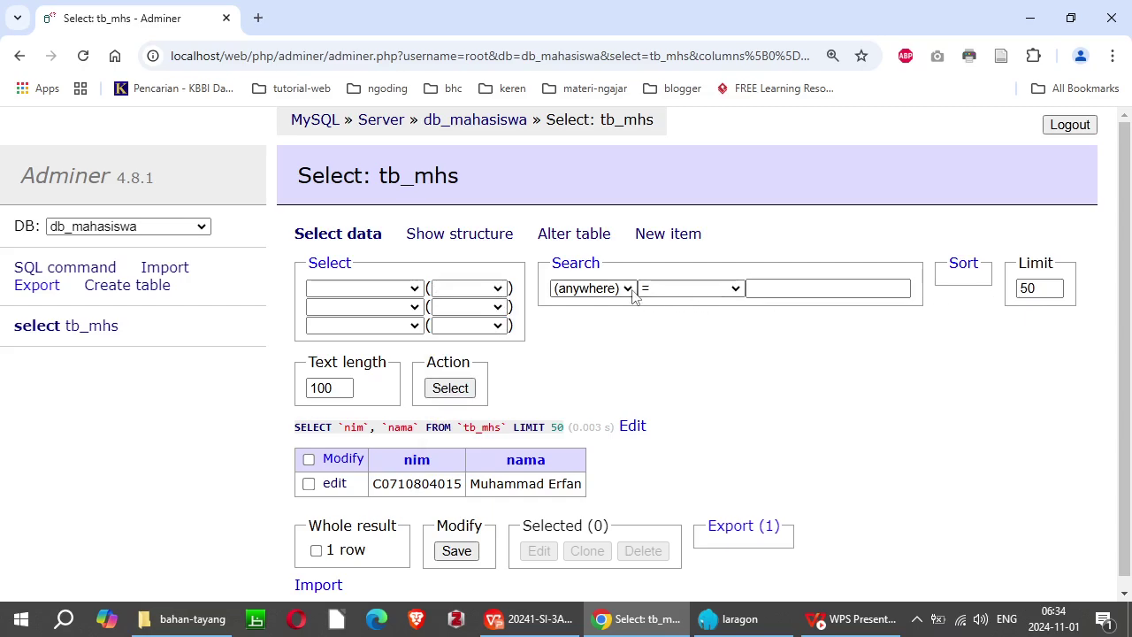
click(450, 389)
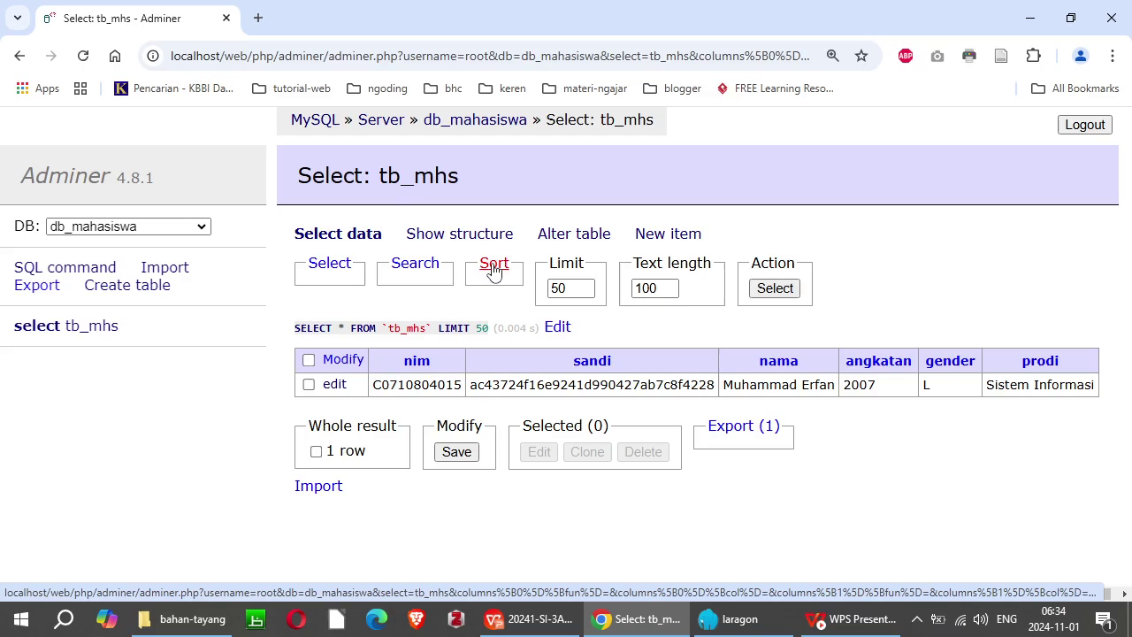
Step: Set the sort to nim with descending ticked and run ORDER BY `nim` DESC
click(494, 265)
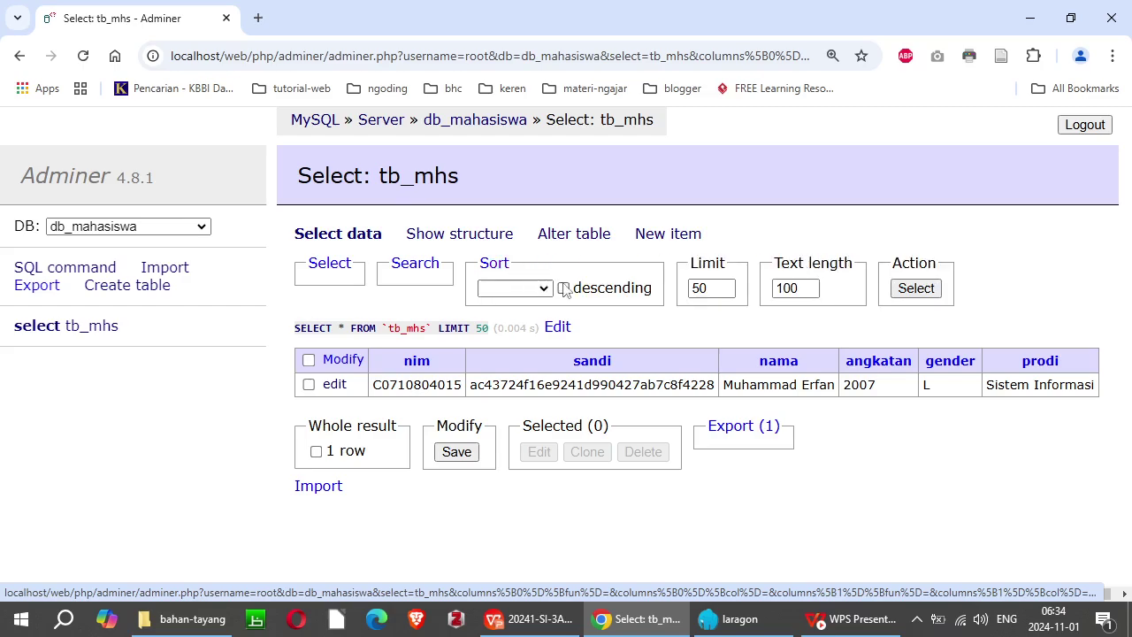
click(546, 290)
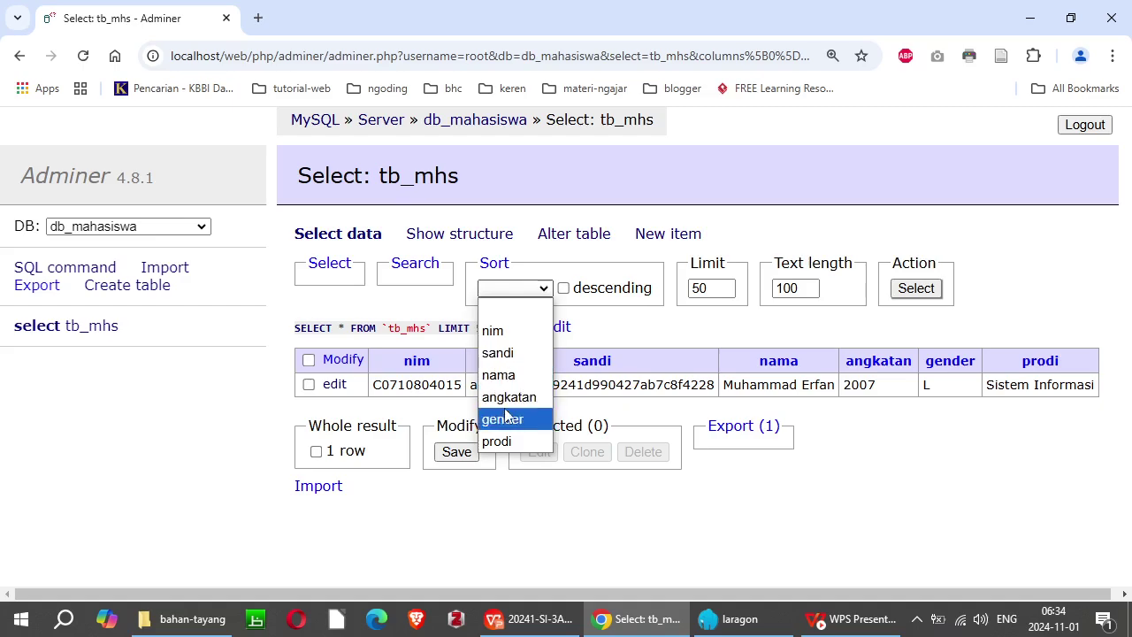
click(609, 316)
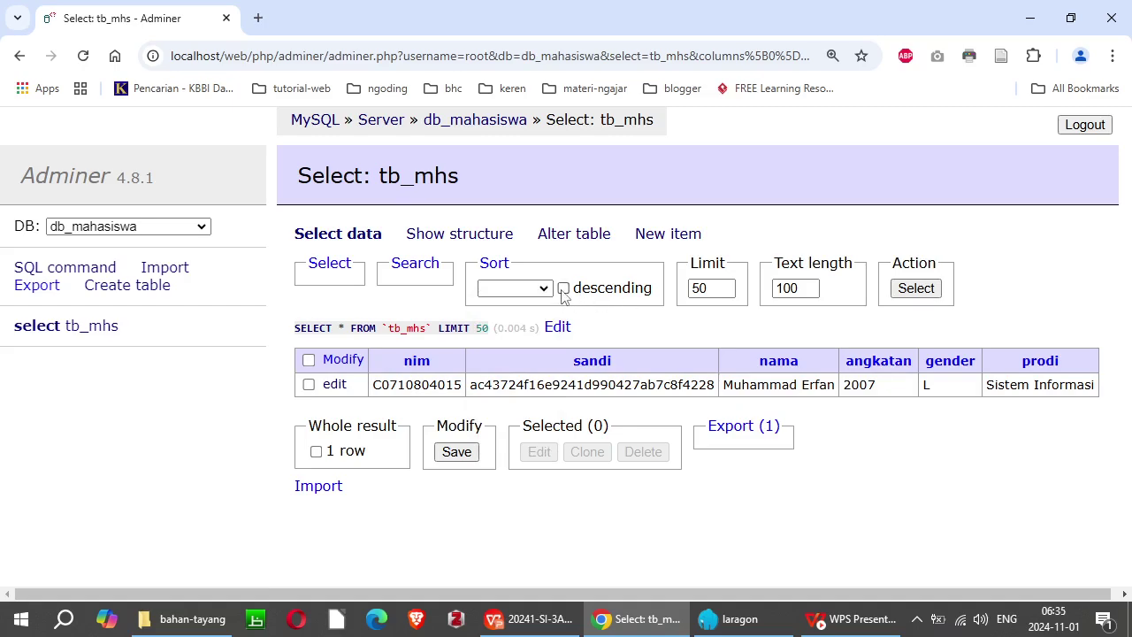
click(564, 289)
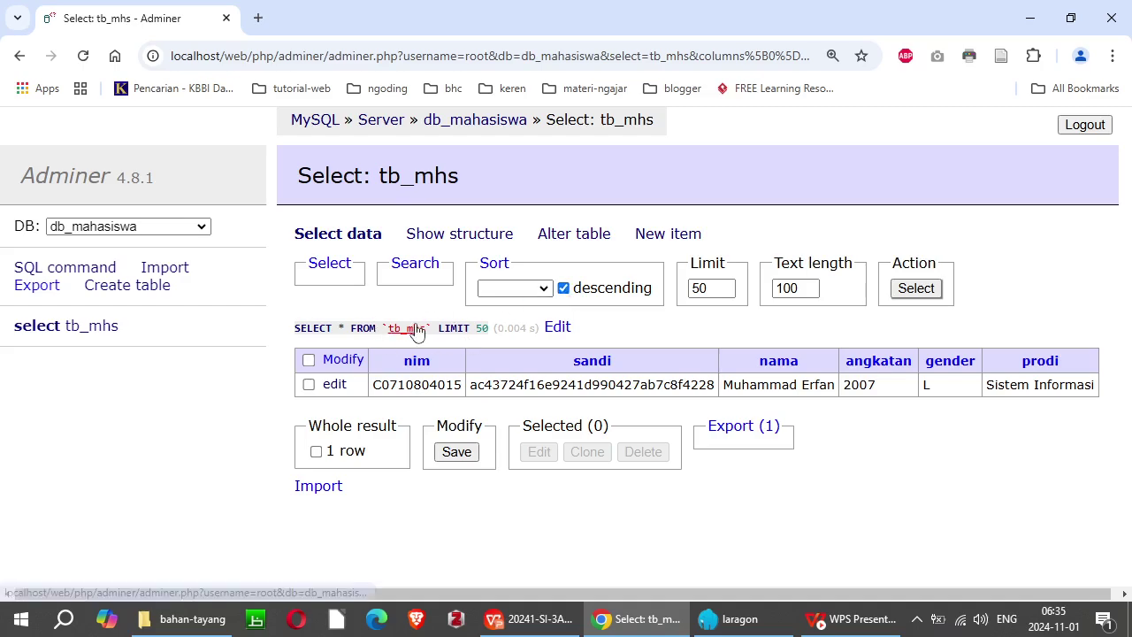
click(545, 289)
click(498, 352)
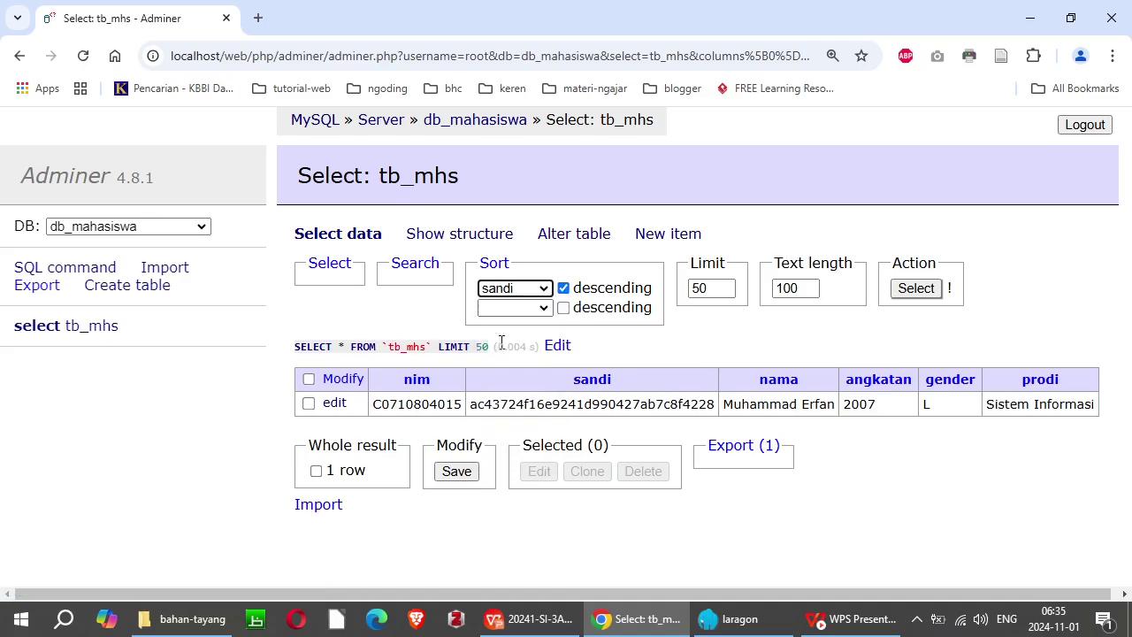
click(544, 289)
click(500, 330)
click(916, 289)
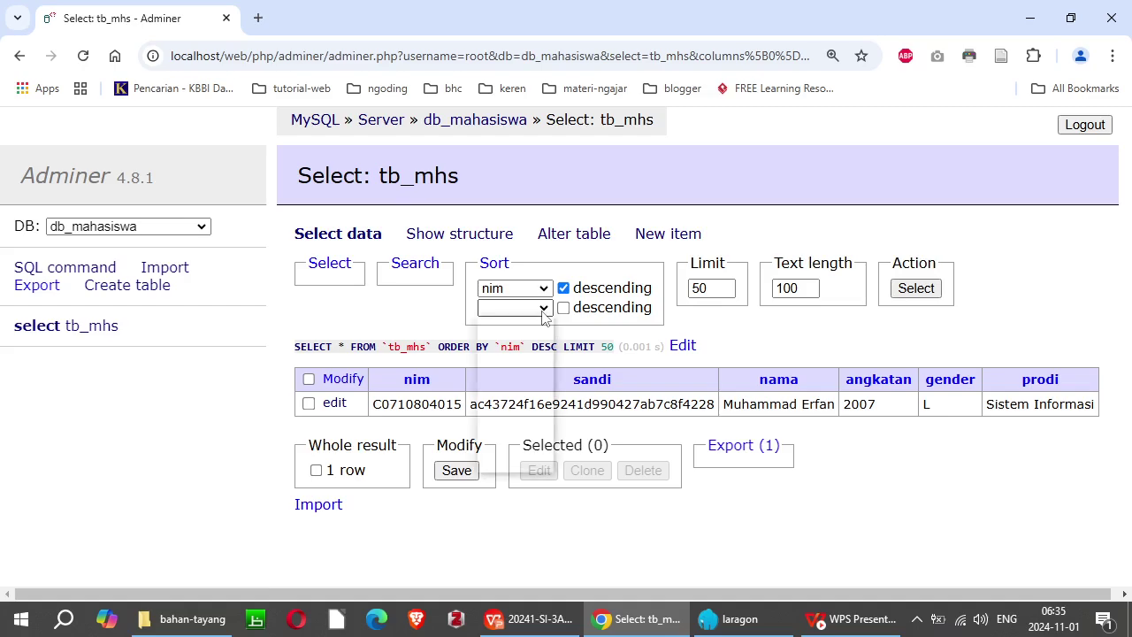
Step: Pick nama in the second Sort slot and rerun, giving ORDER BY `nim` DESC, `nama`
click(543, 308)
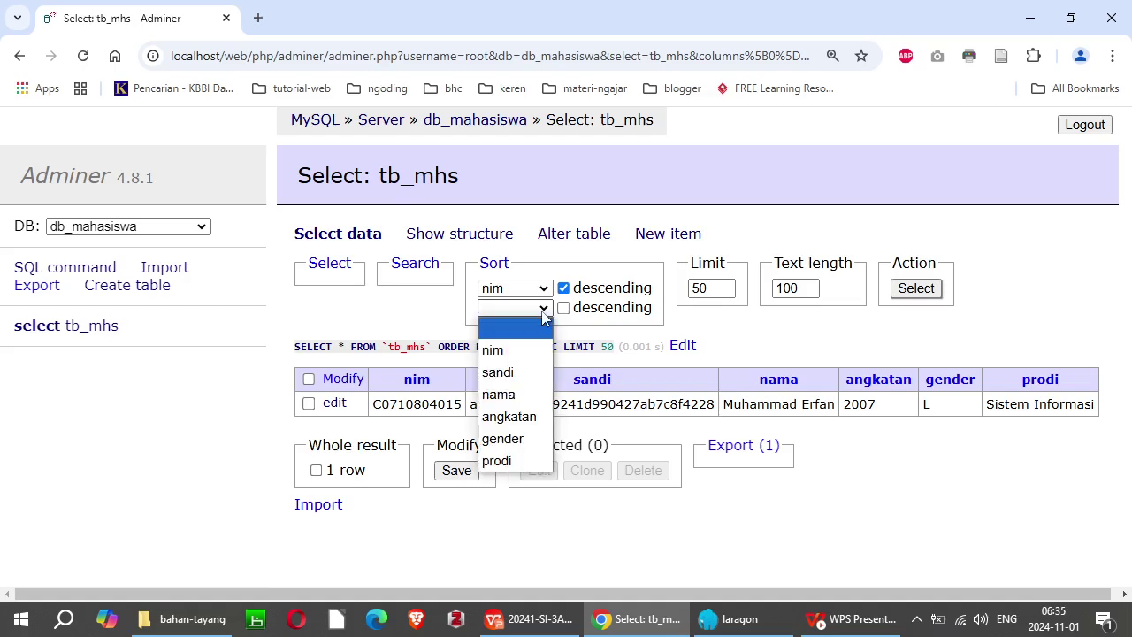
click(504, 395)
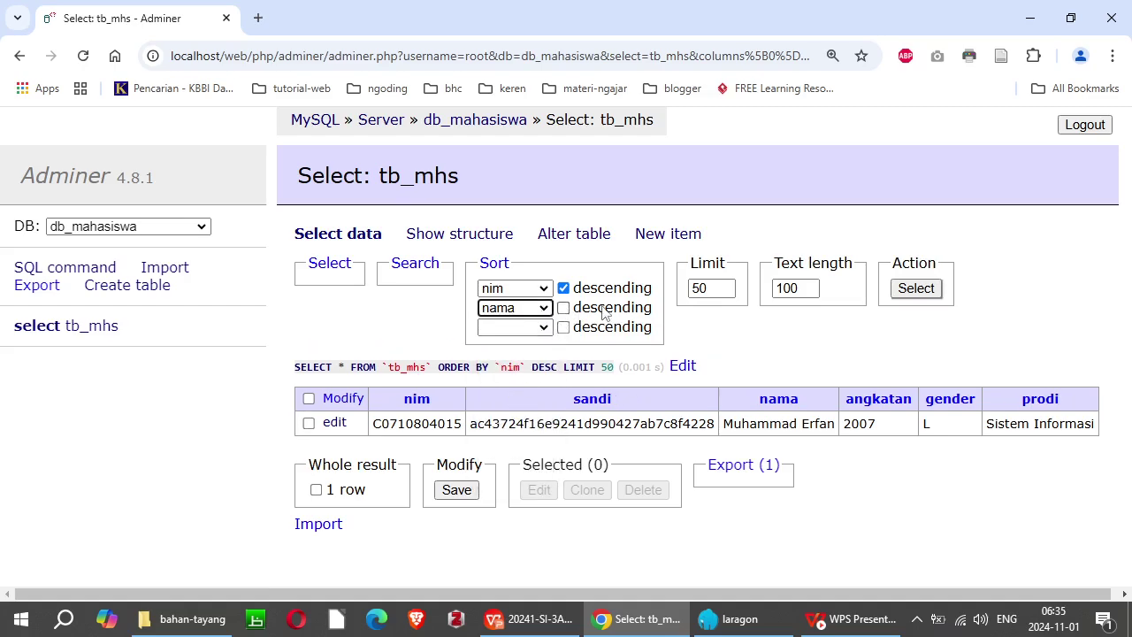
click(912, 296)
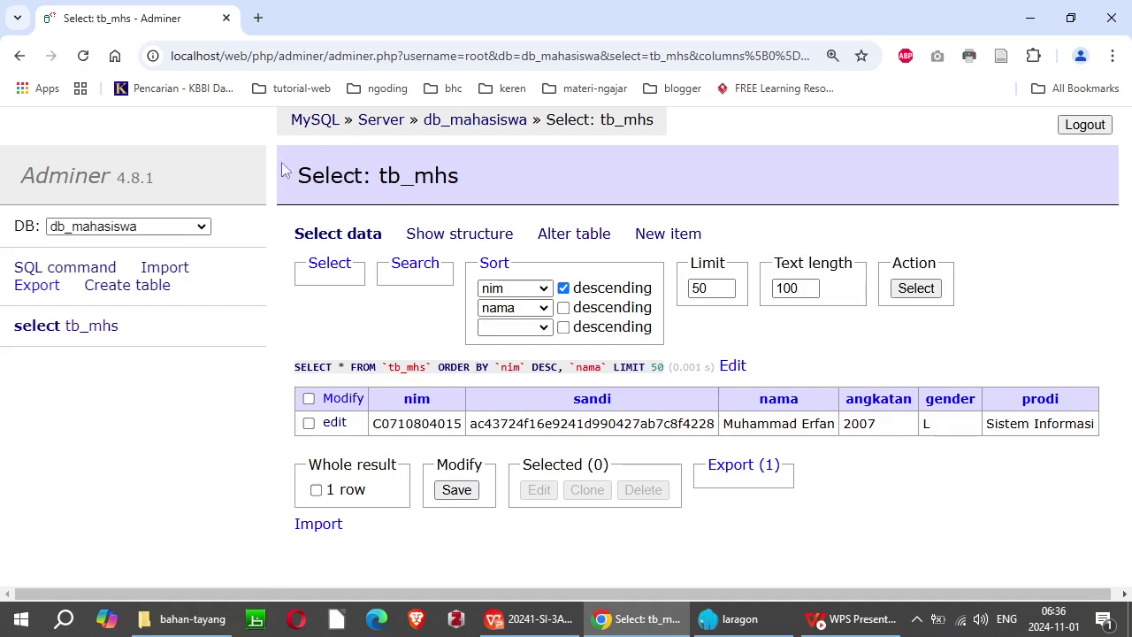
Step: Log out of Adminer, reset the browser zoom to 100%, and advance the WPS slideshow to the questions-and-discussion slide
click(1084, 125)
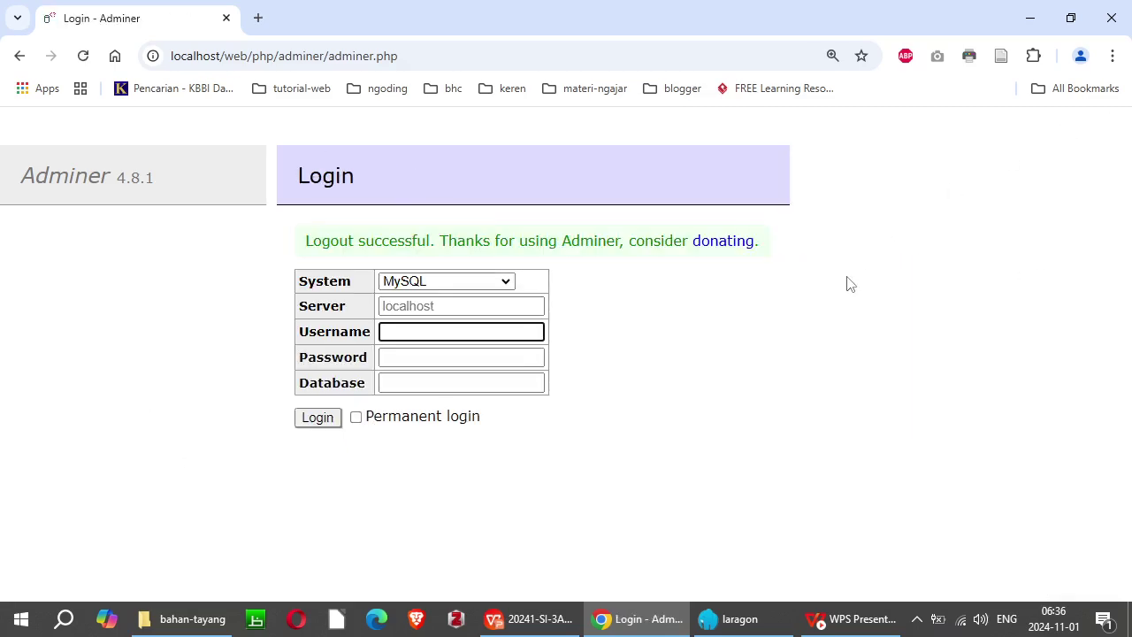
key(ctrl+minus)
click(803, 417)
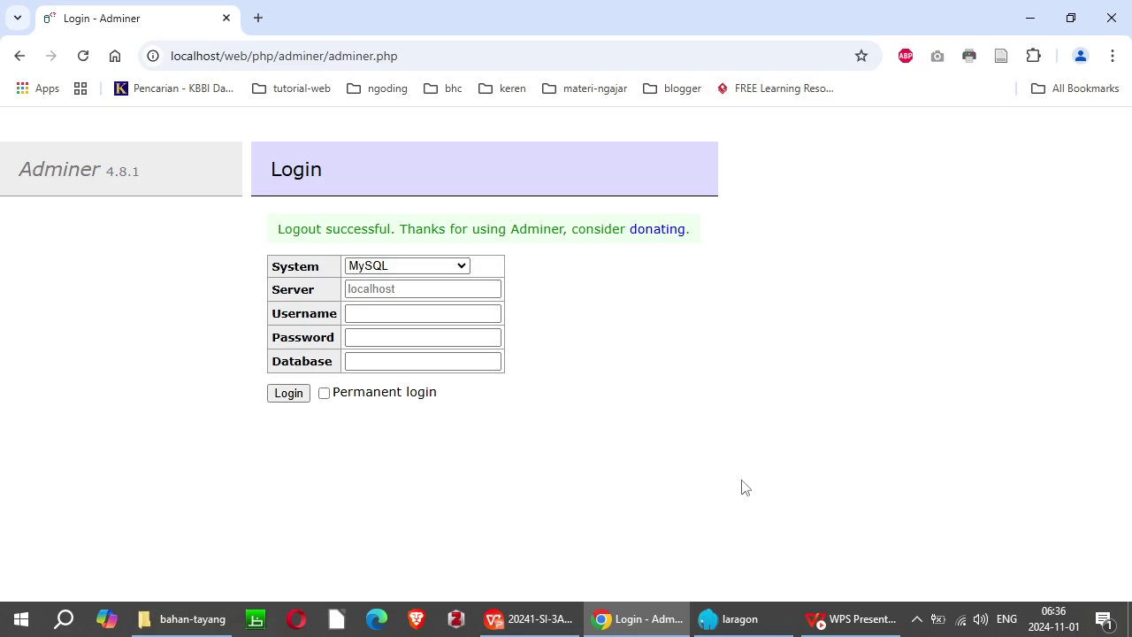
key(alt+Tab)
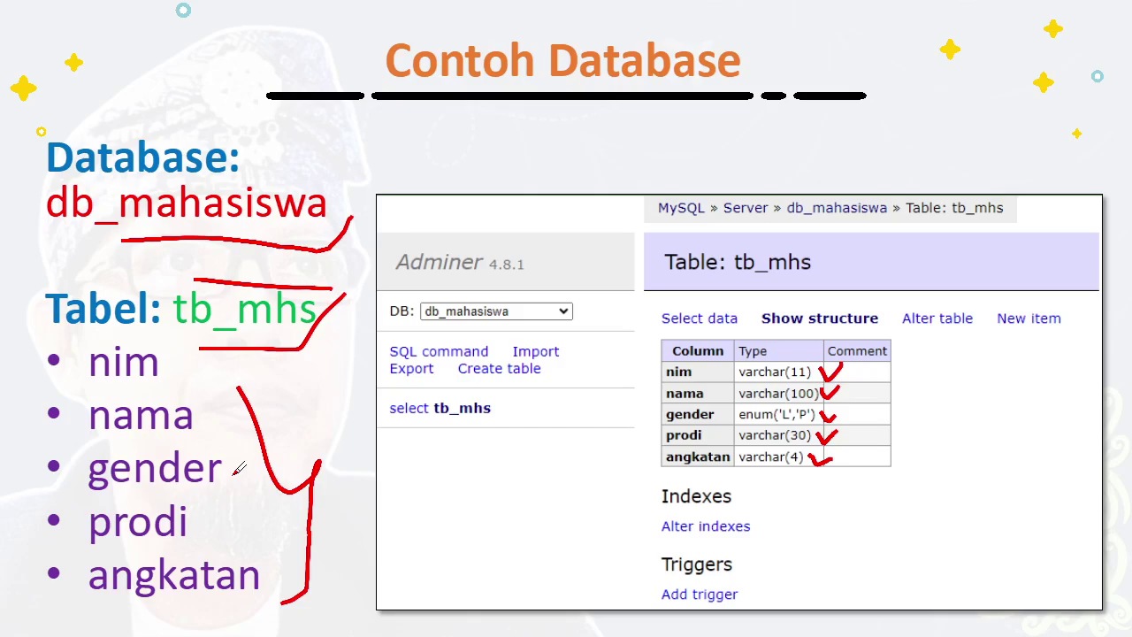
key(Right)
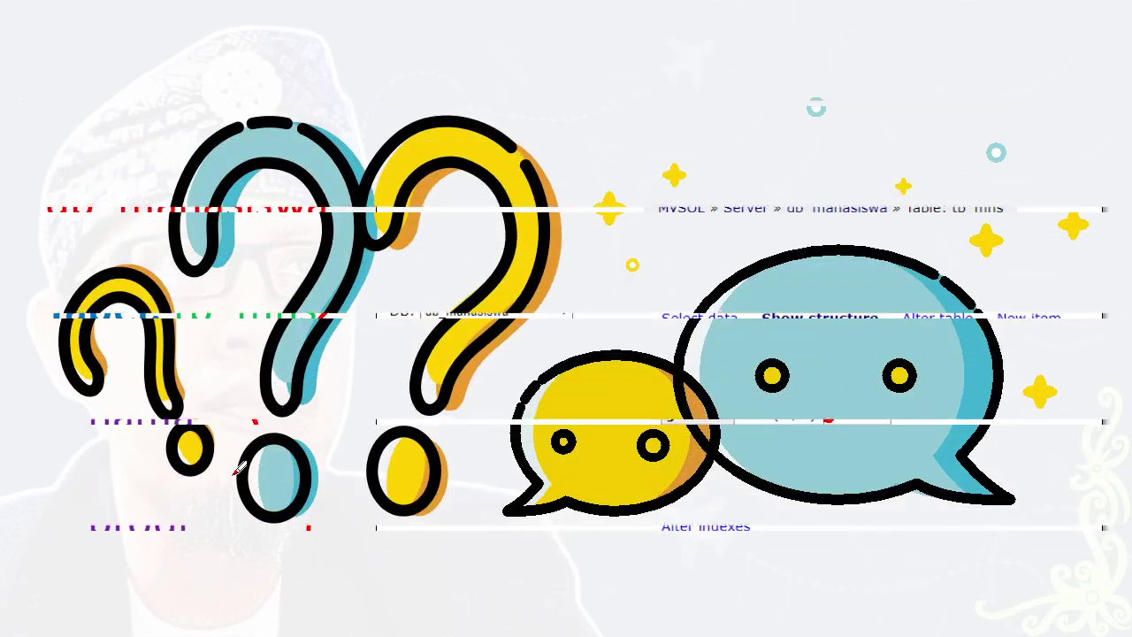